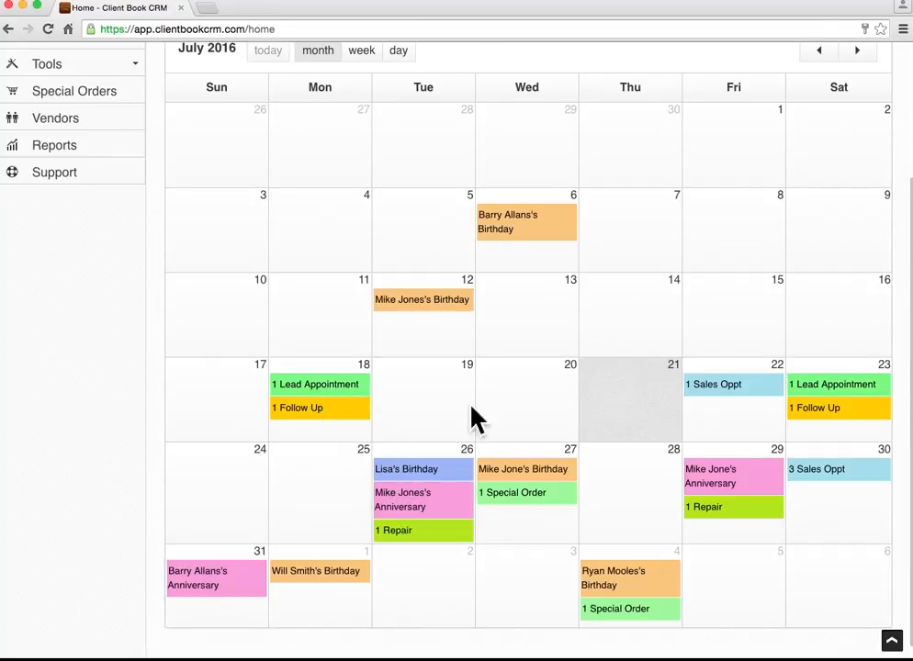
Start an Appointment on July 19 for the chosen client, titled 'showing diamond'.
scroll(514, 433, "down", 1)
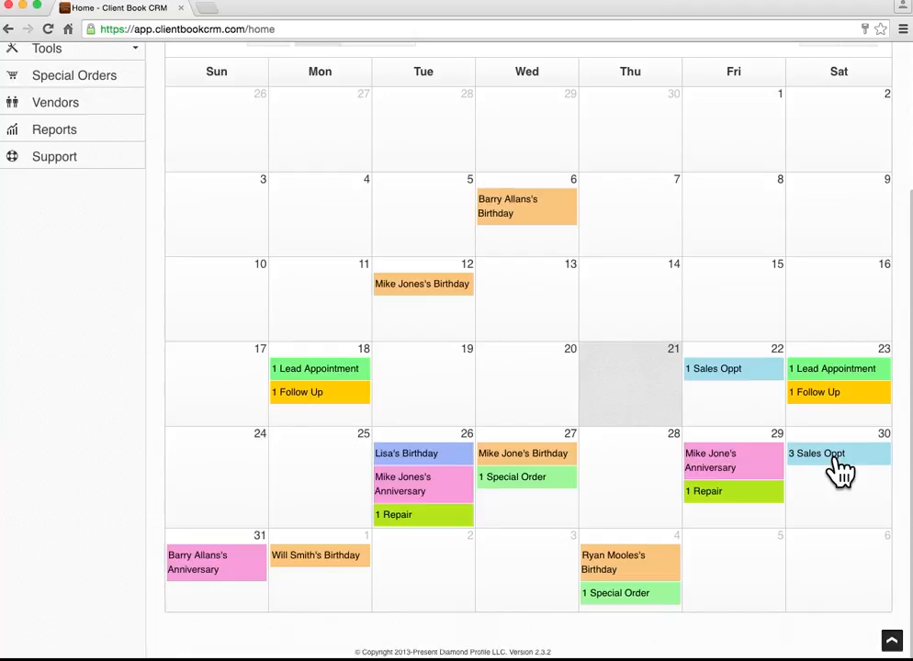
scroll(449, 419, "up", 1)
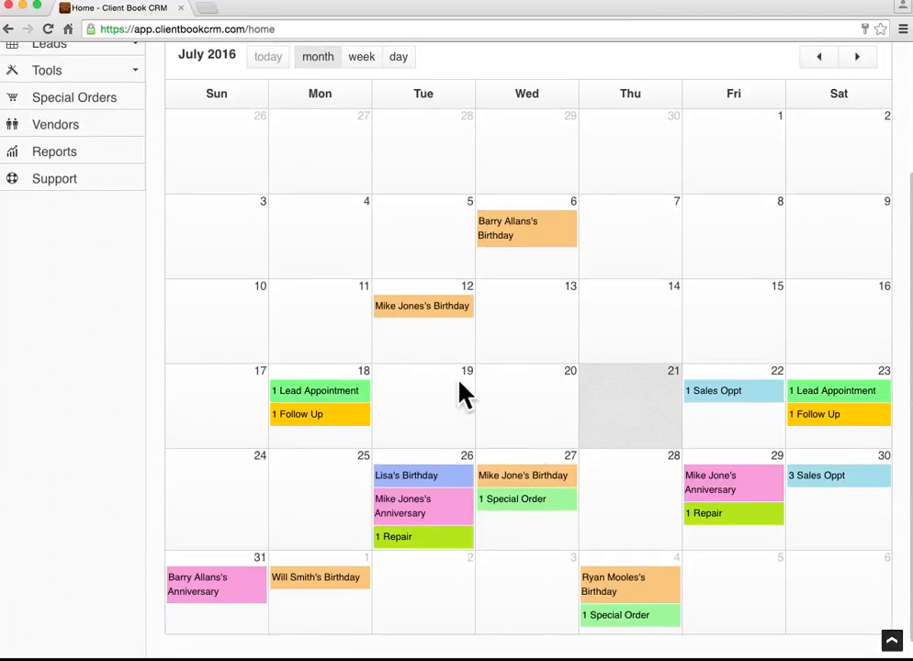
left_click(431, 423)
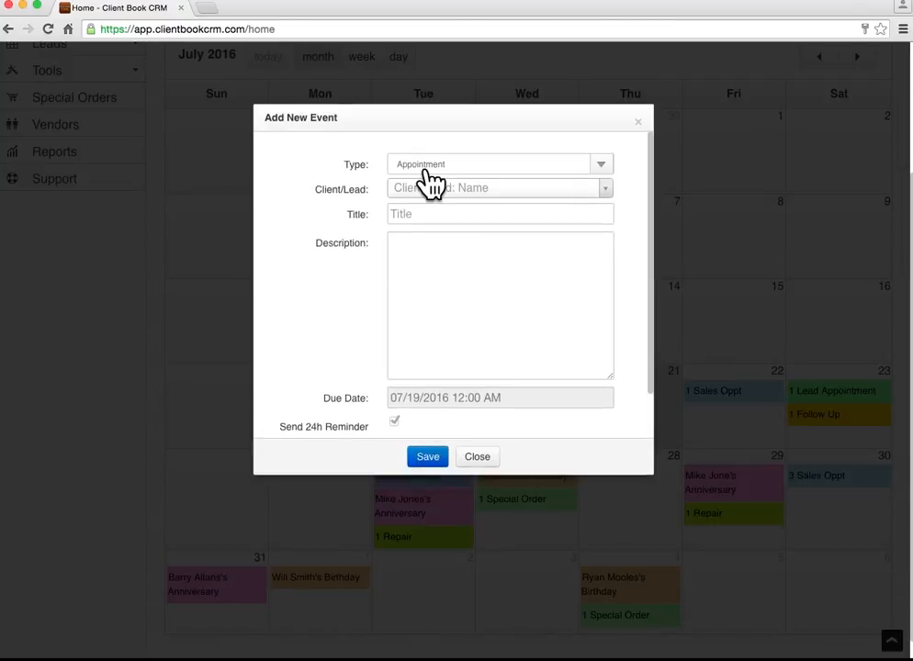
left_click(474, 165)
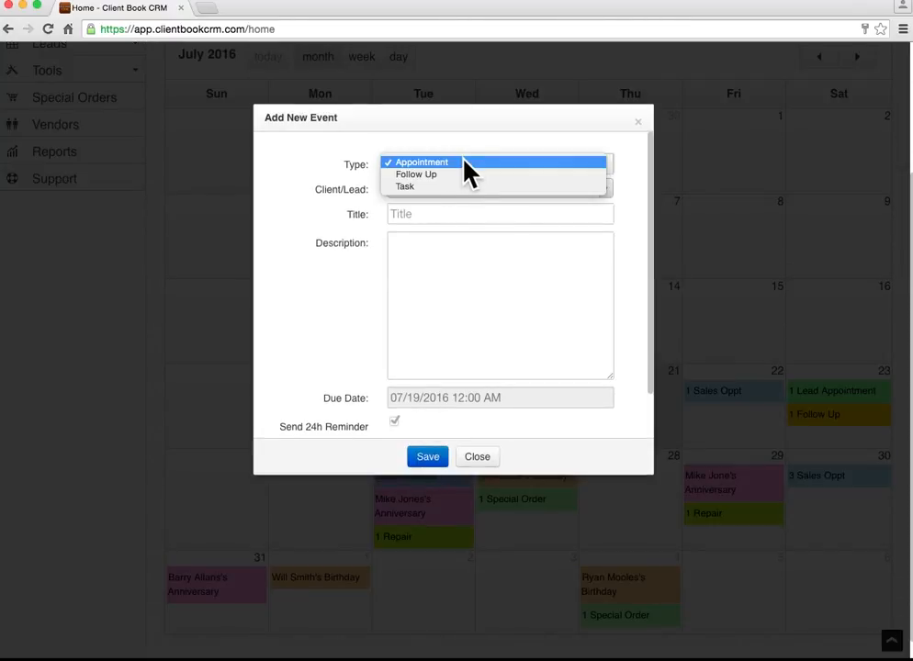
left_click(319, 167)
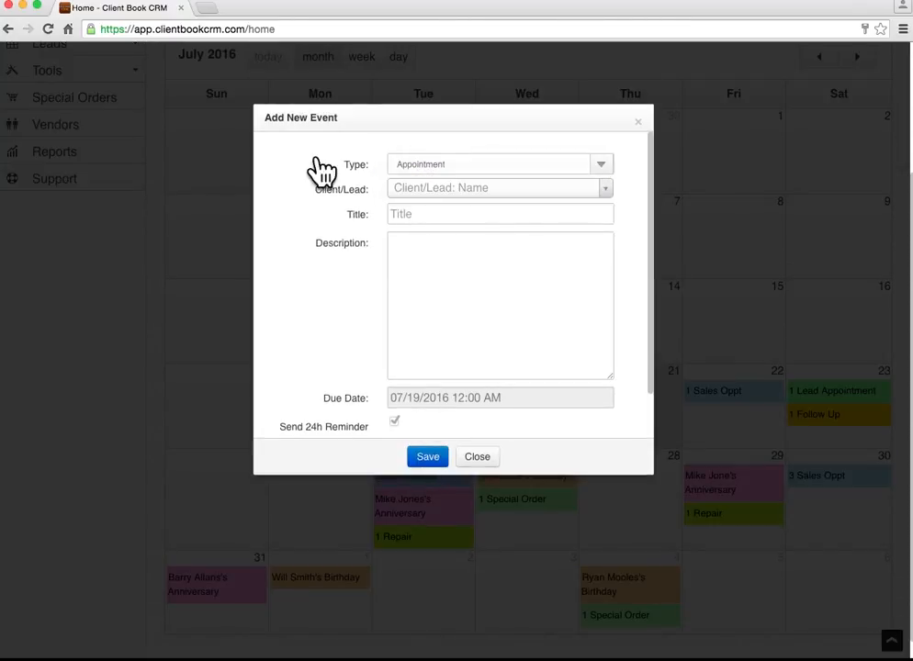
left_click(440, 189)
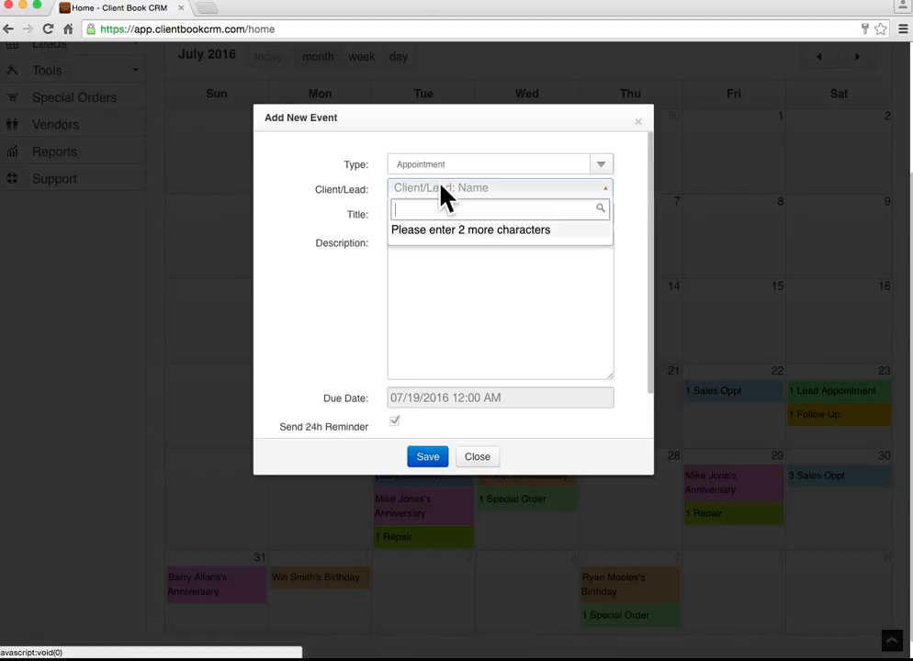
type("jo")
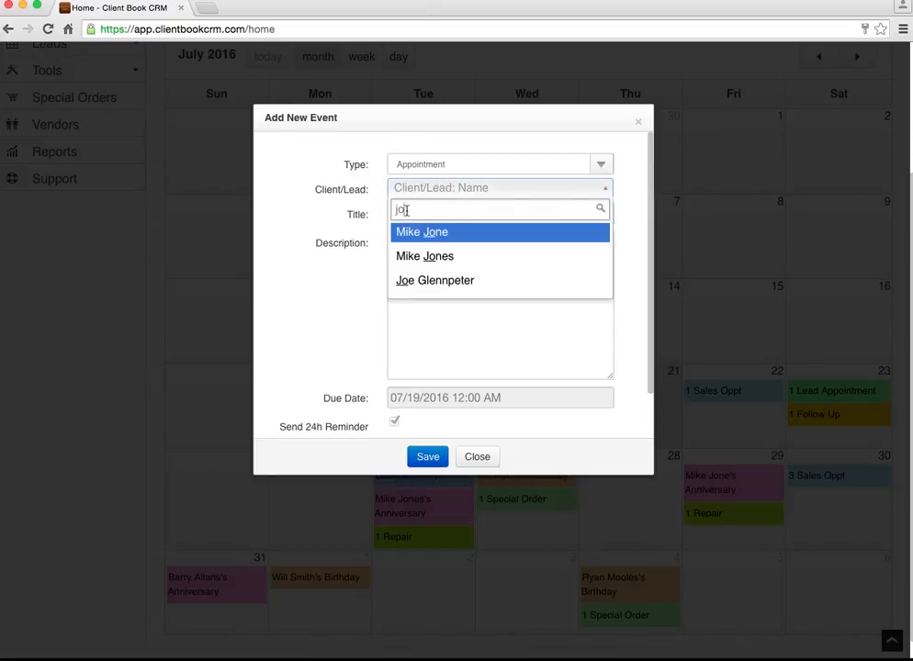
left_click(415, 256)
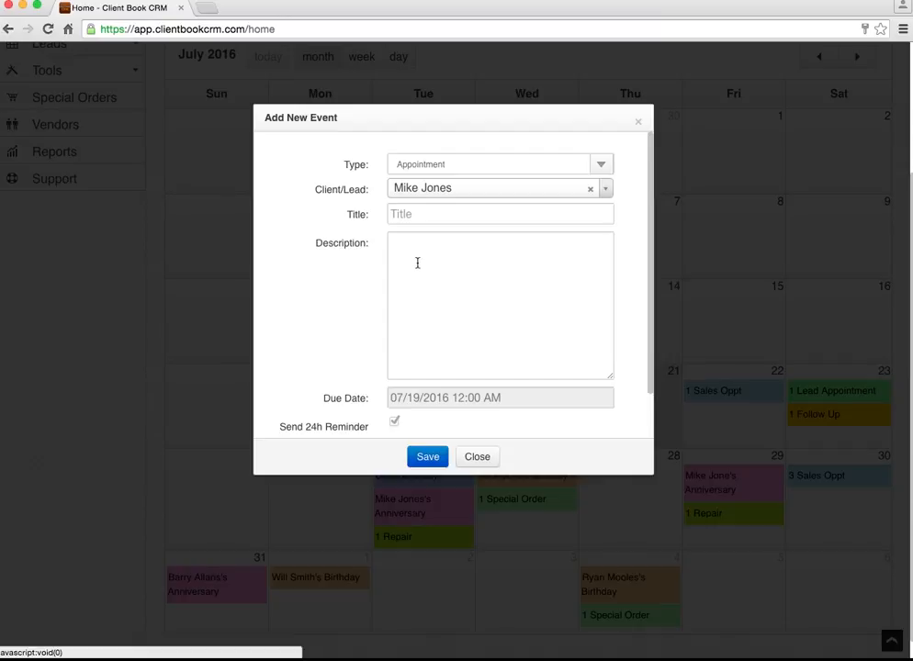
left_click(403, 217)
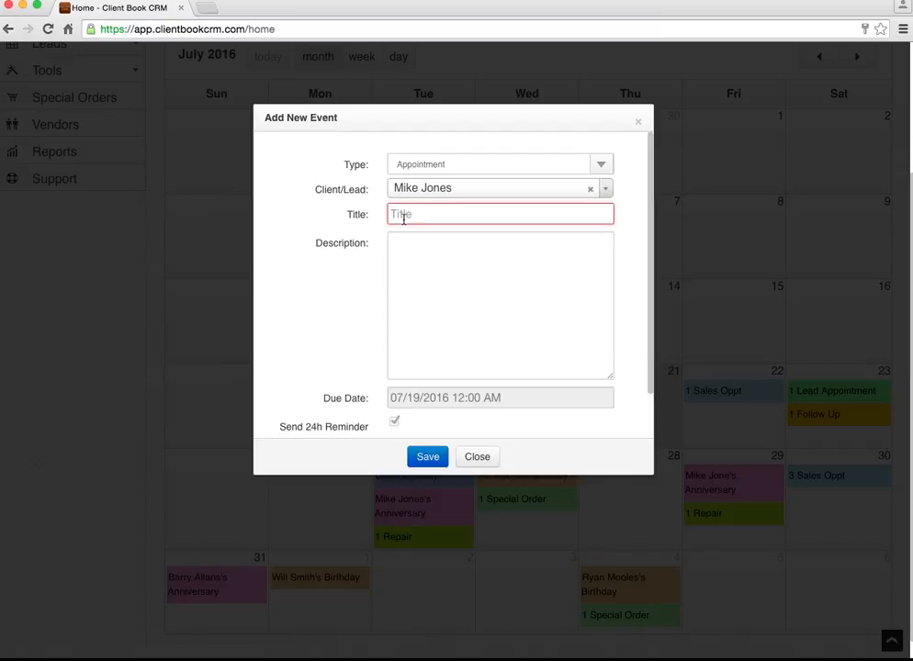
type("sh")
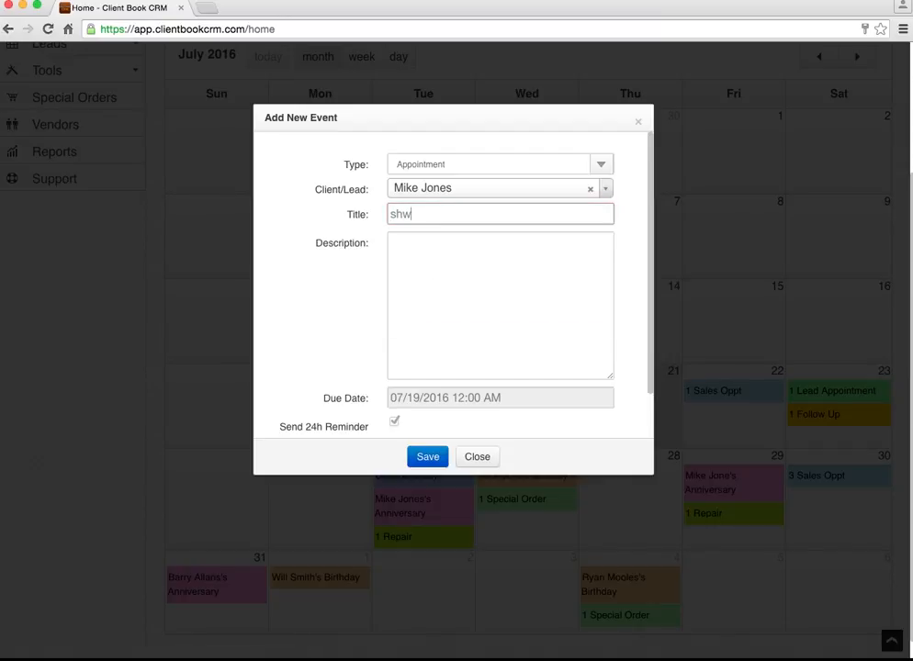
key("Down")
key("Return")
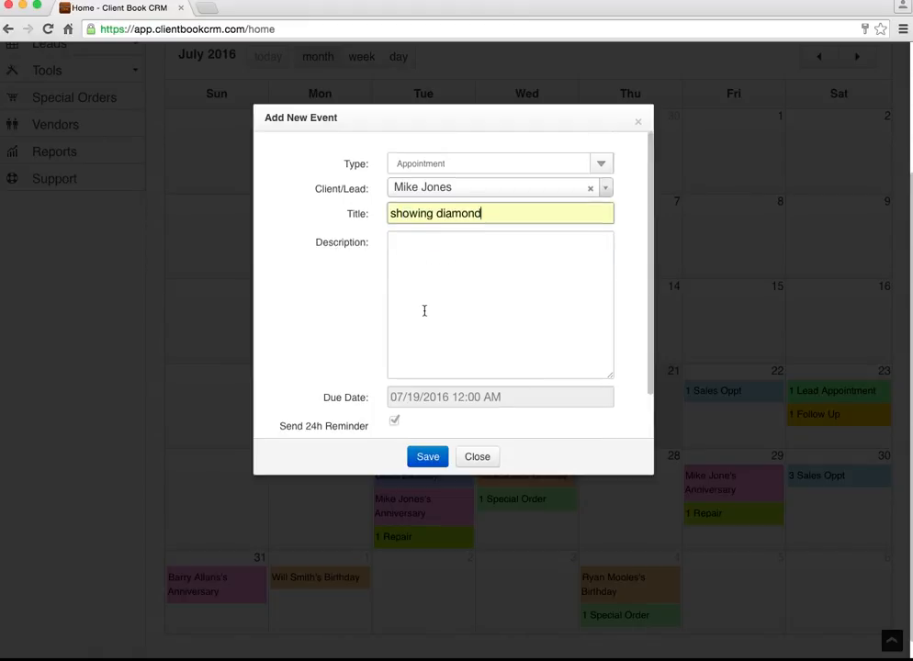
Set the appointment's due date to 07/19/2016 at 02:00 PM.
scroll(423, 312, "down", 2)
left_click(472, 348)
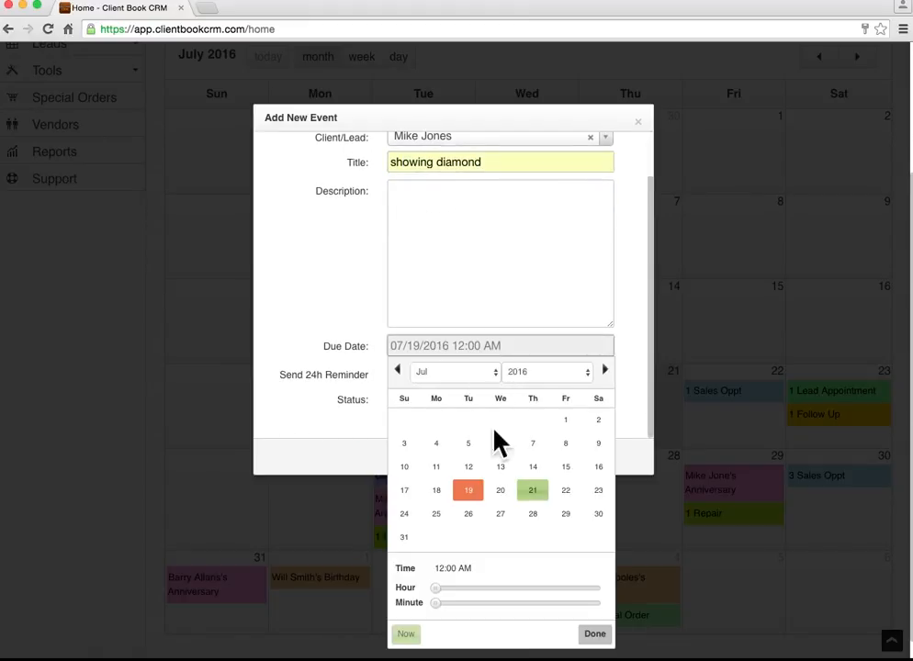
left_click_drag(453, 591, 536, 589)
left_click(595, 634)
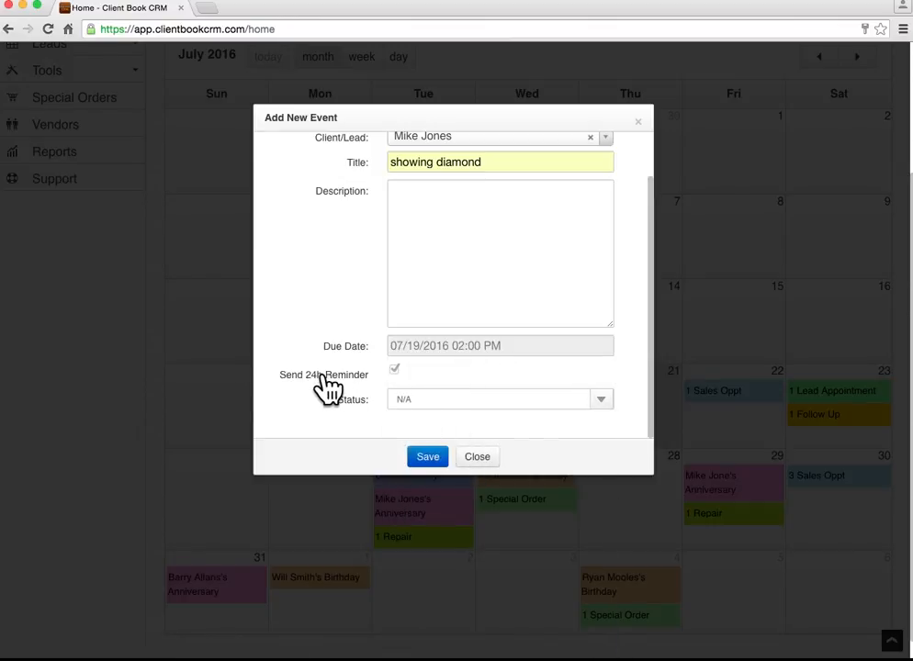
scroll(331, 352, "up", 1)
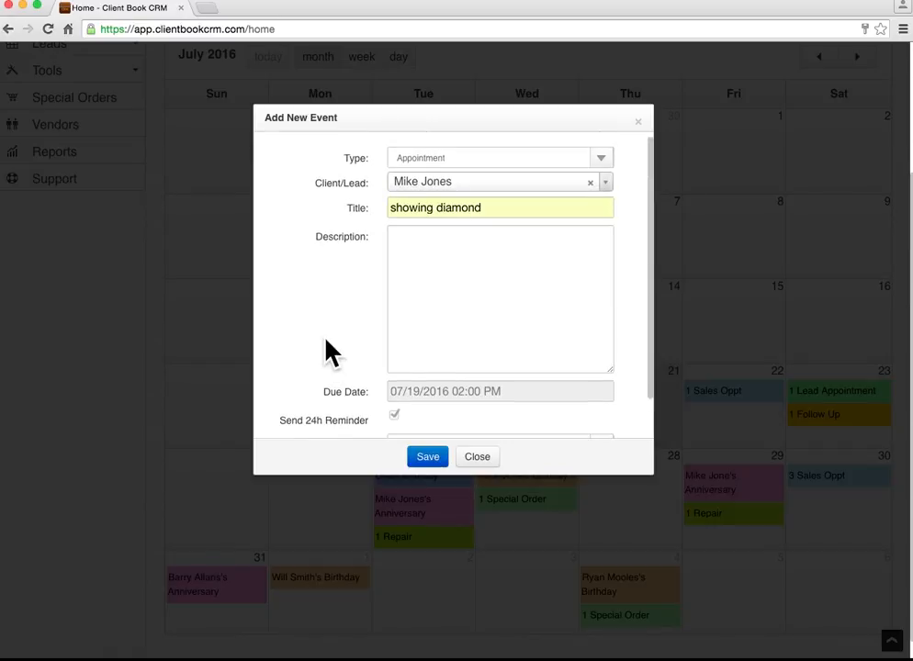
scroll(362, 368, "down", 2)
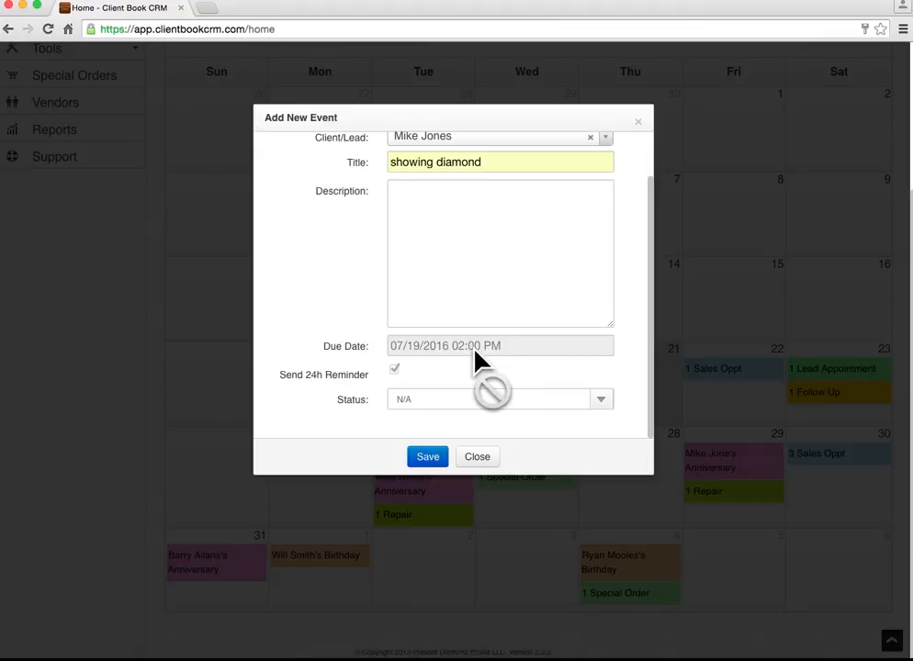
scroll(372, 349, "up", 1)
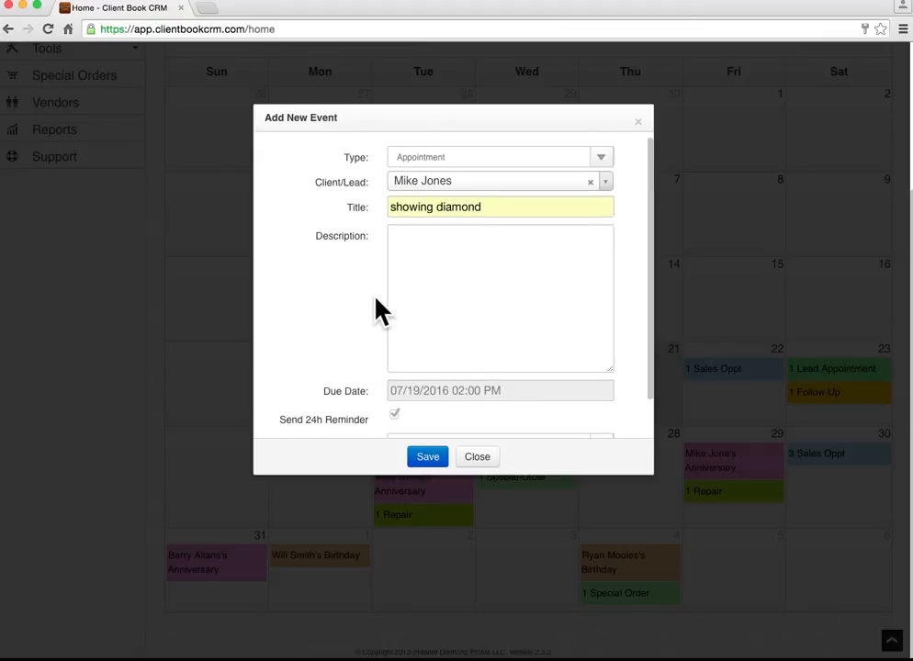
Change the 'showing diamond' event's type to Follow Up and save it.
left_click(471, 173)
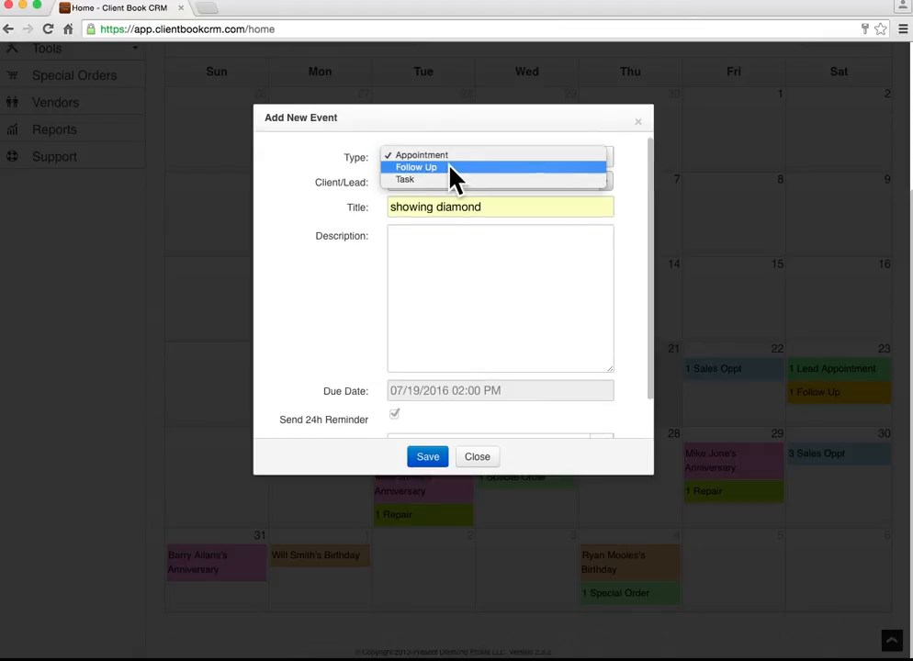
left_click(454, 169)
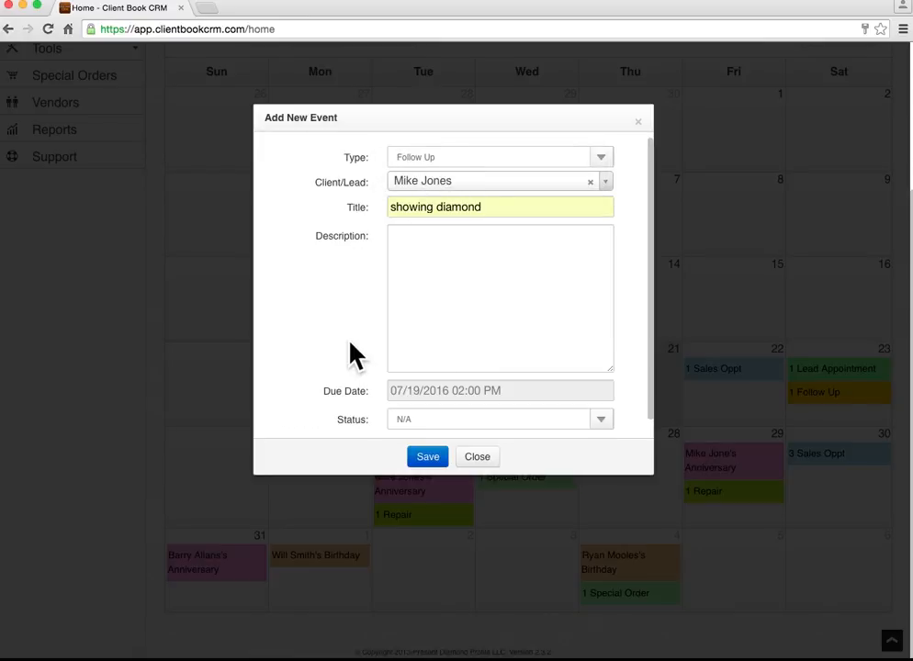
scroll(360, 381, "down", 1)
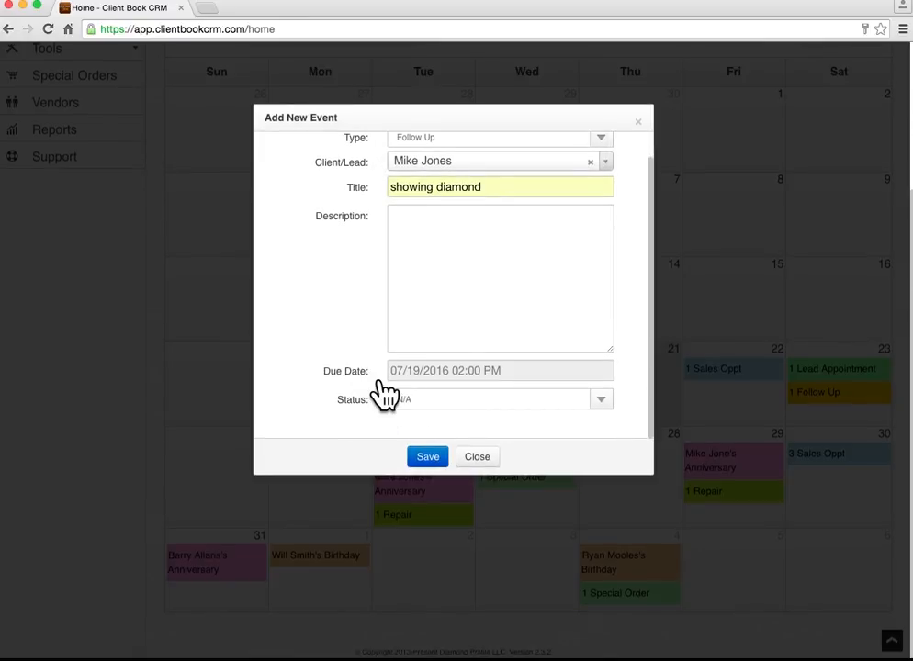
scroll(377, 342, "up", 1)
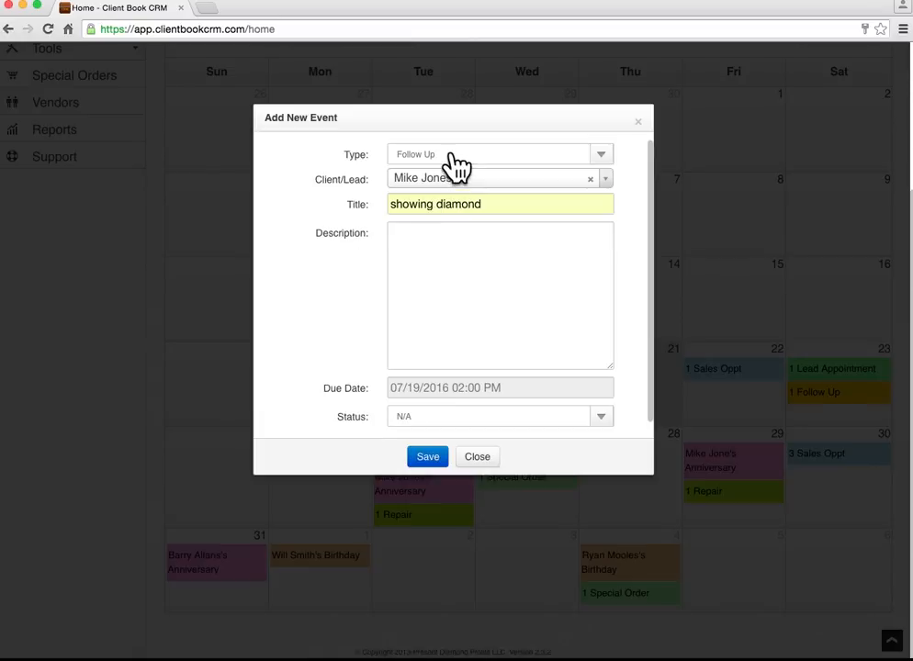
left_click(457, 164)
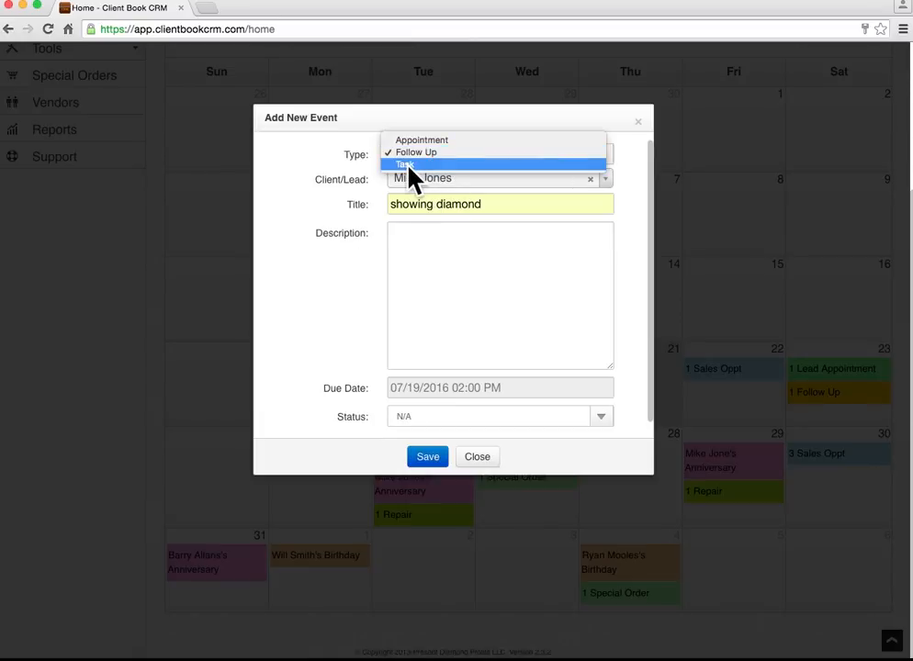
left_click(358, 156)
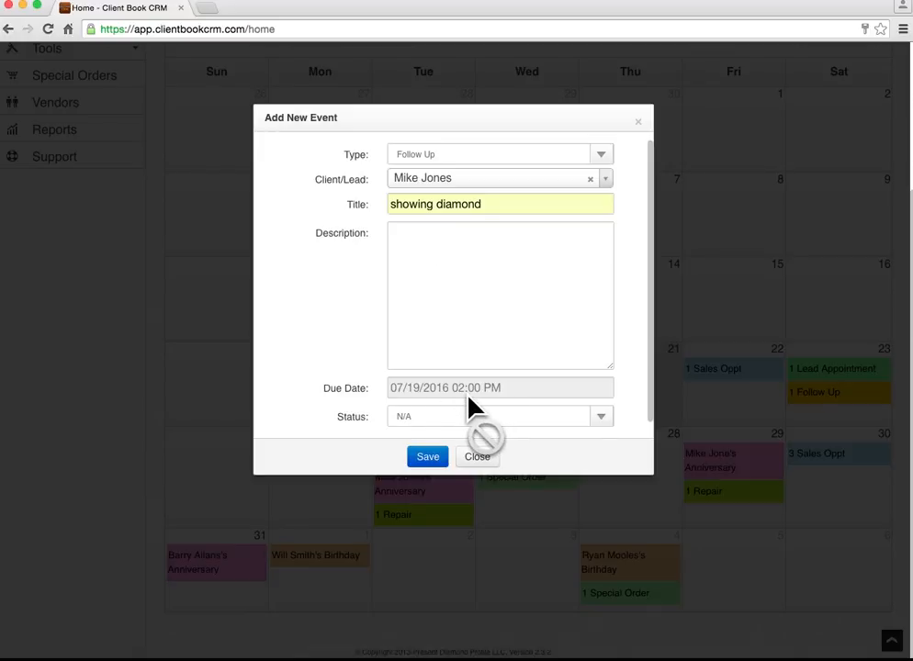
left_click(429, 461)
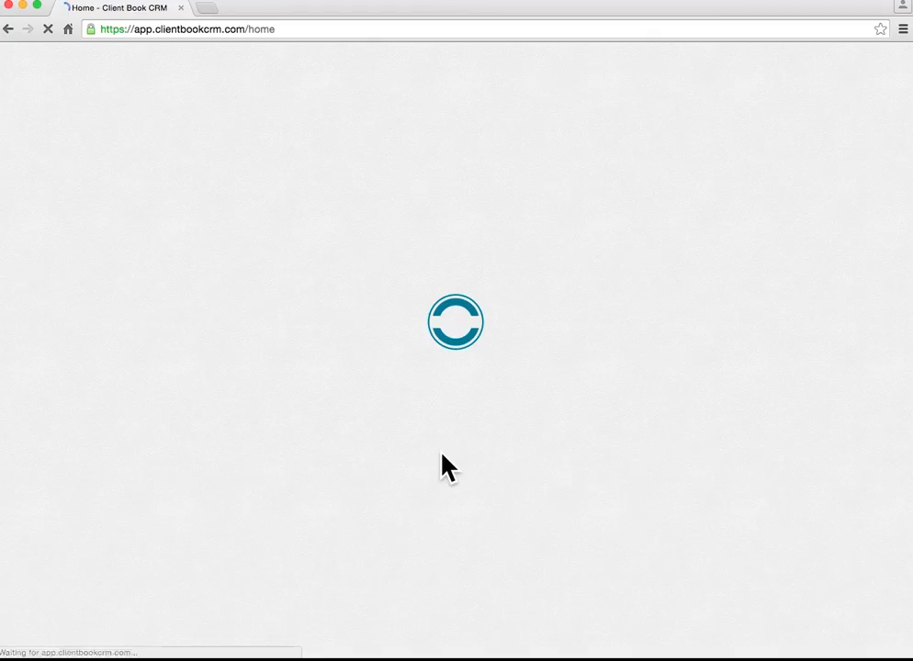
Scroll the reloaded calendar to see 1 Follow Up on Tuesday, July 19.
scroll(444, 457, "down", 3)
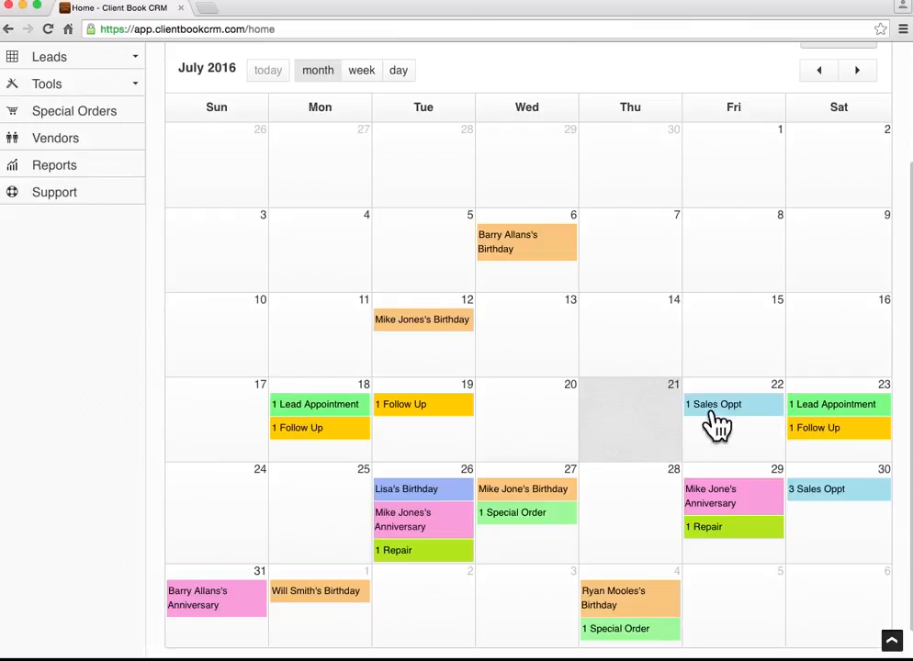
Set the July 18 lead appointment 'fads' to status CAME IN and save it.
left_click(310, 405)
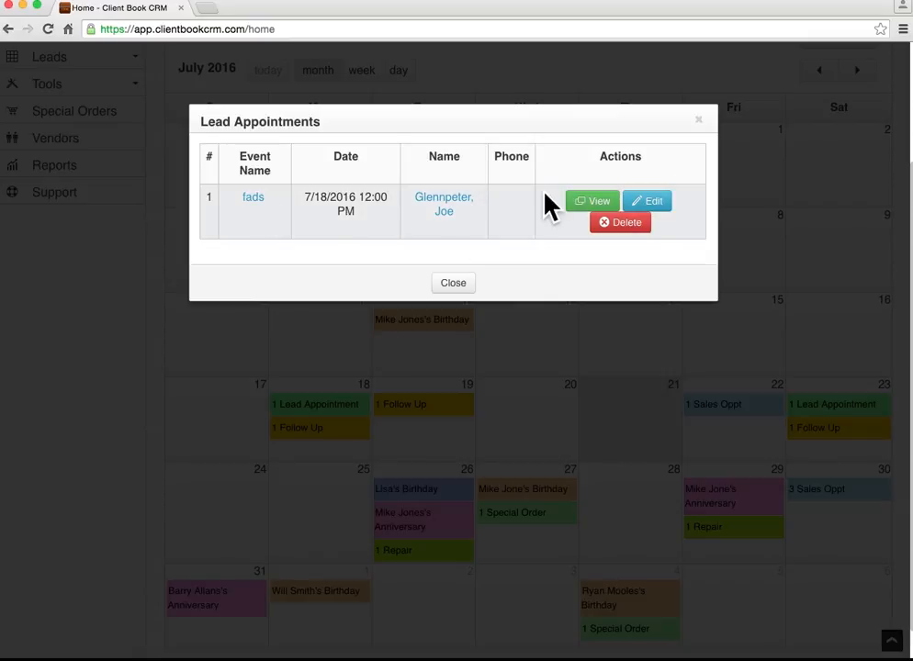
left_click(591, 202)
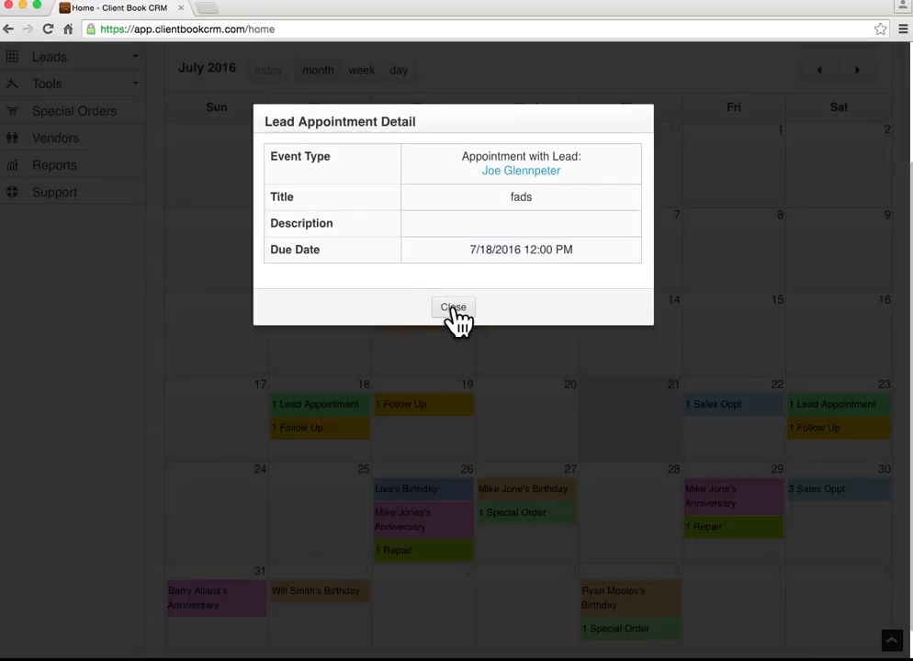
left_click(453, 310)
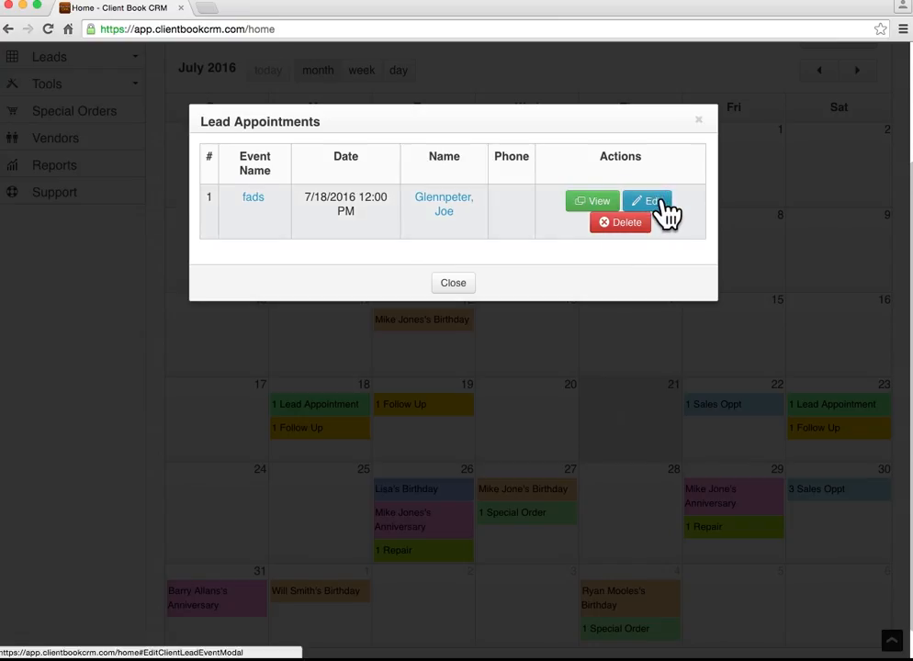
left_click(663, 204)
left_click(629, 390)
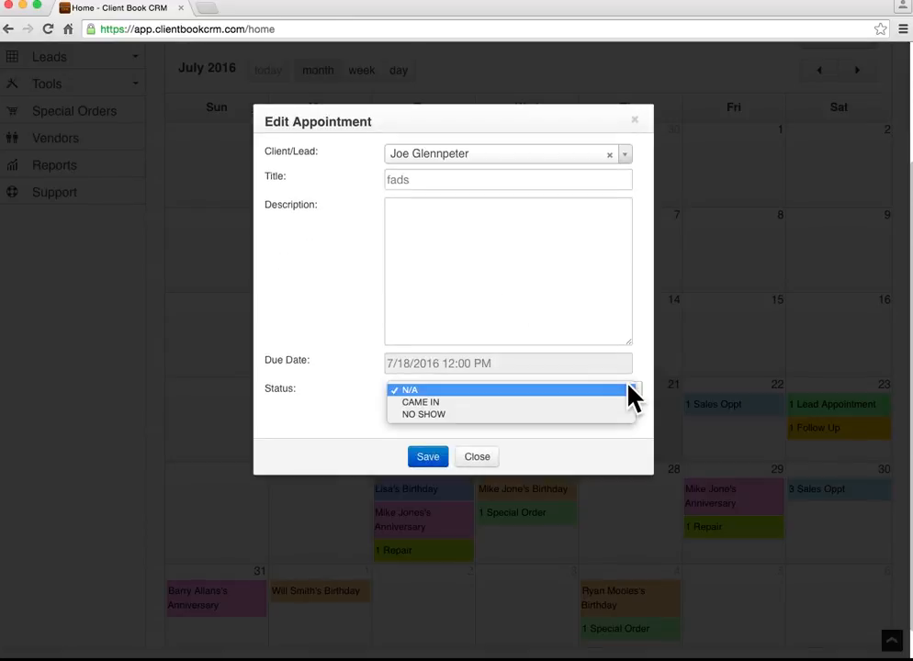
left_click(444, 404)
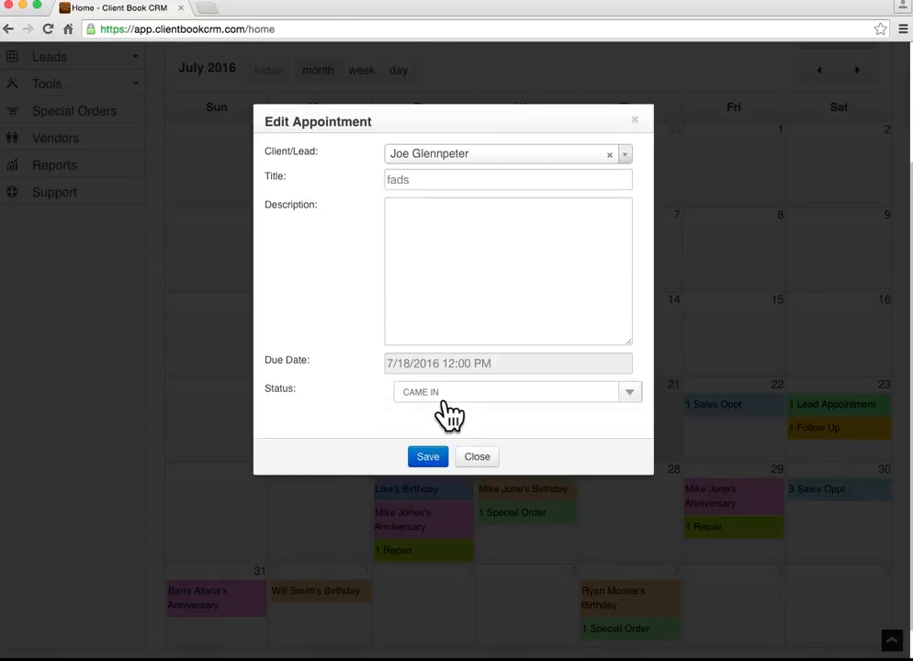
left_click(428, 456)
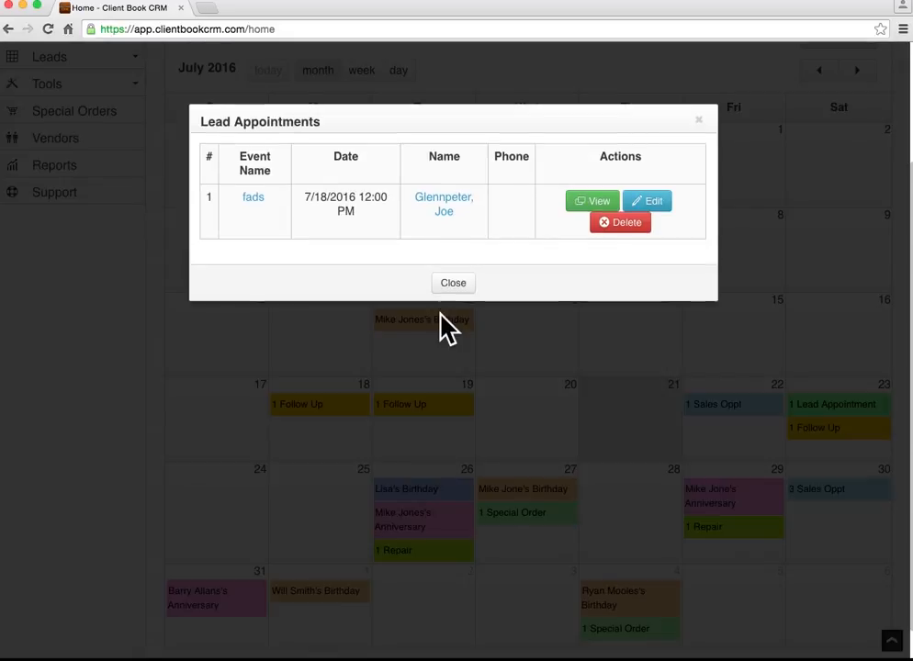
left_click(455, 280)
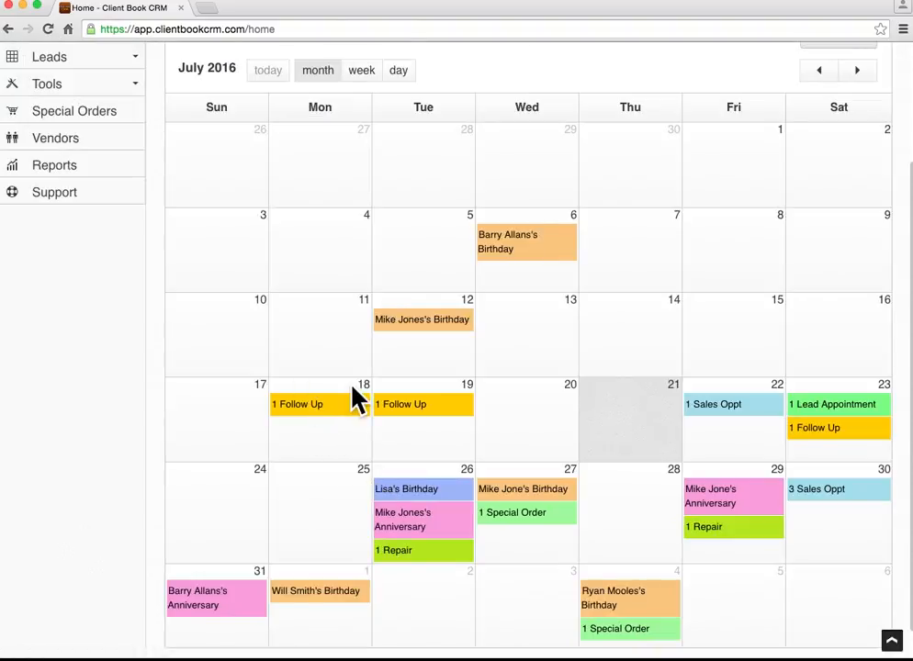
Save the July 18 'asdfa' follow-up as completed with description 'notes'.
left_click(326, 418)
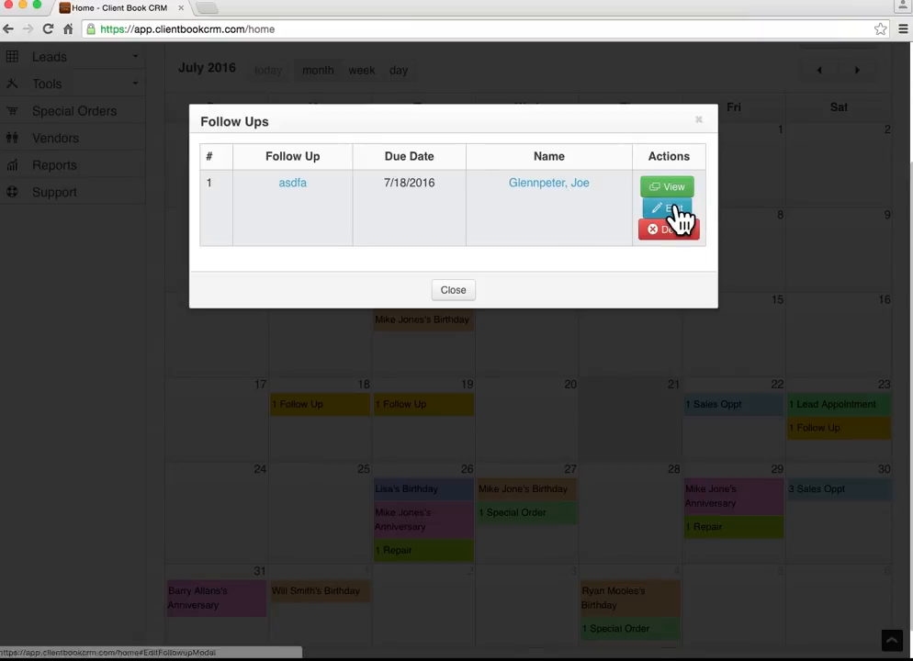
left_click(672, 209)
left_click(438, 248)
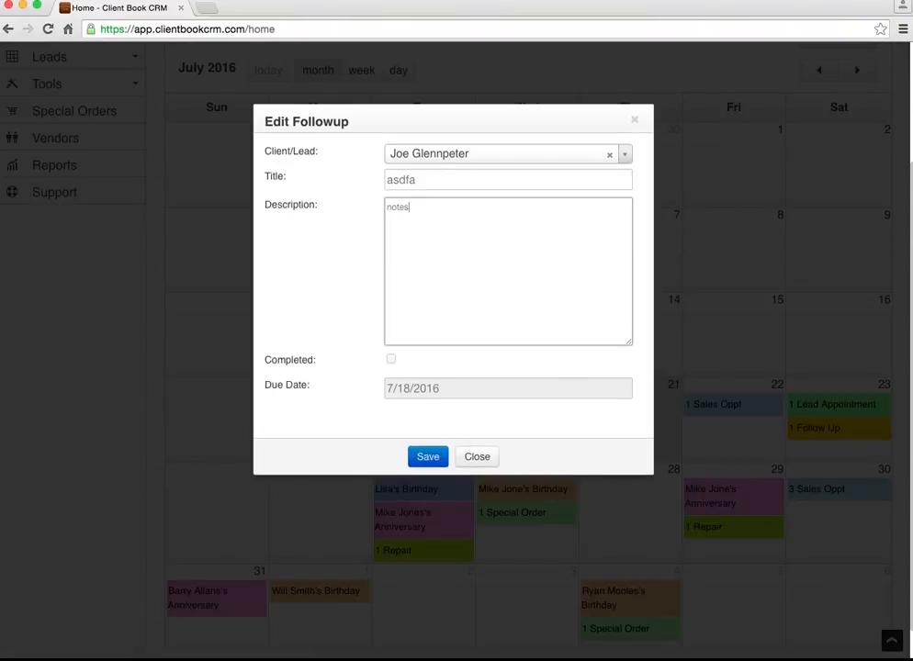
left_click(391, 360)
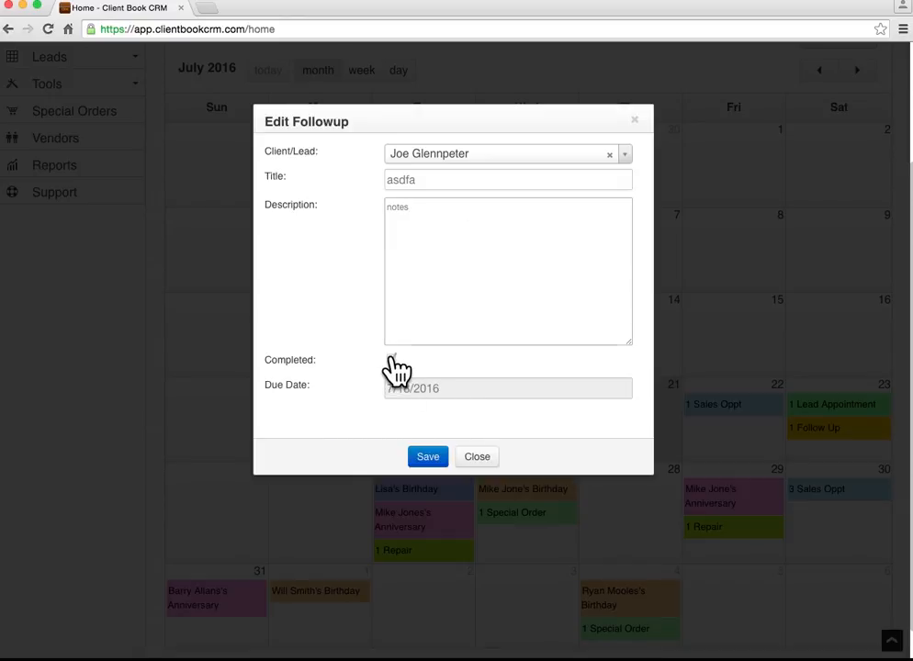
left_click(430, 459)
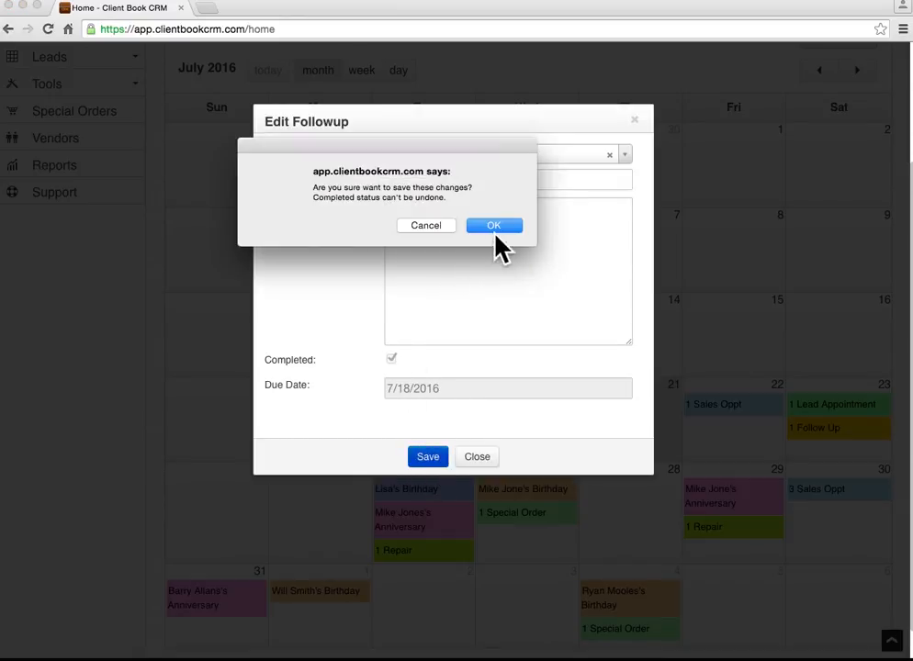
left_click(496, 229)
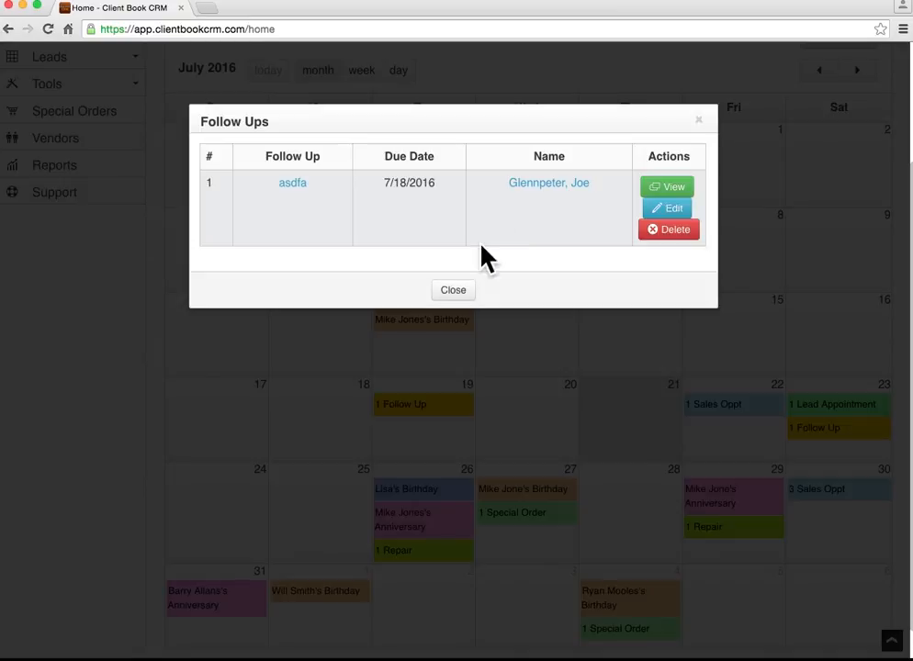
left_click(459, 292)
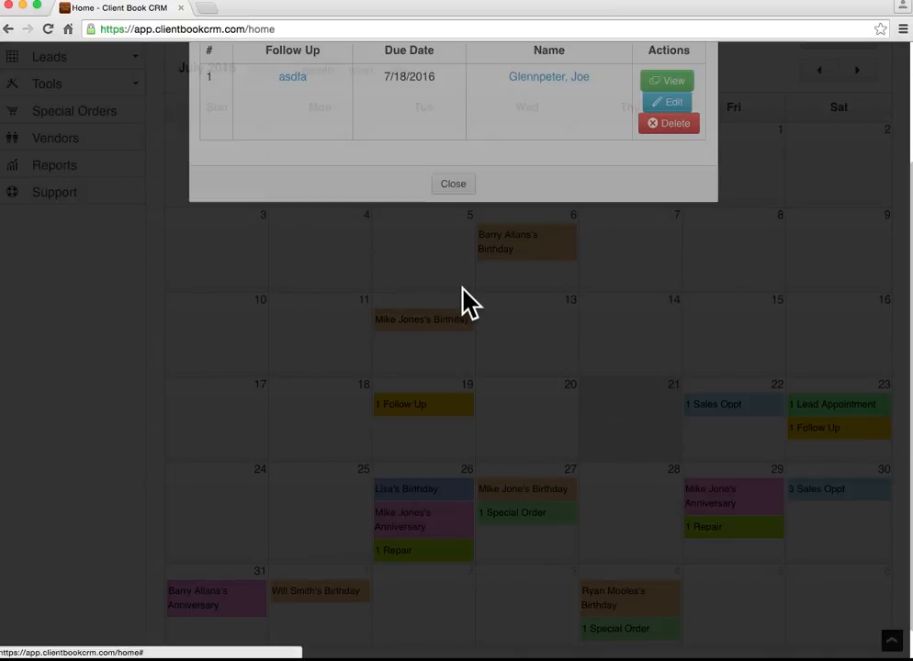
scroll(391, 431, "down", 1)
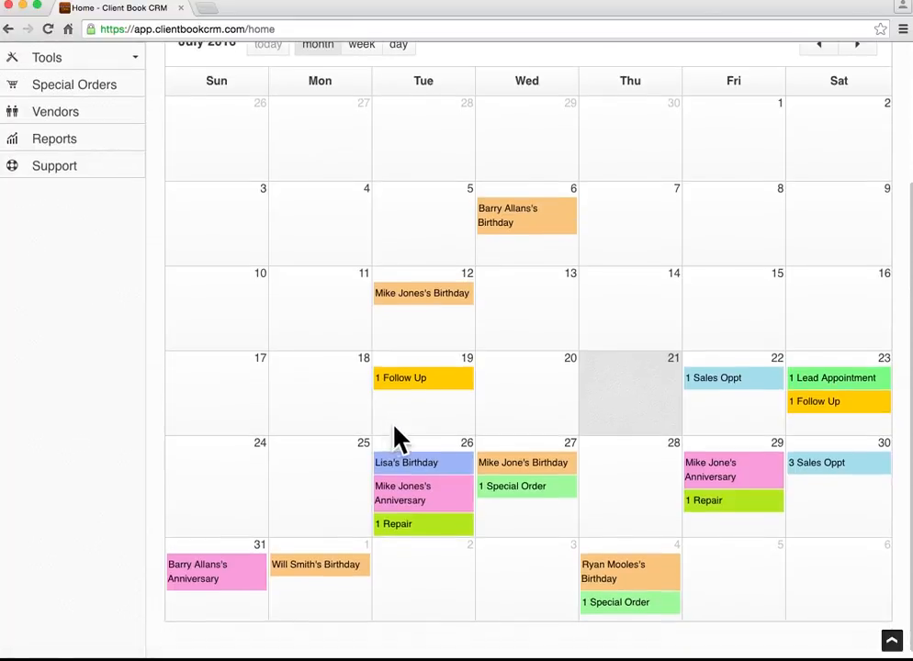
Create a Task titled 'clean diamonds' due July 20, 2016 and save it.
left_click(524, 378)
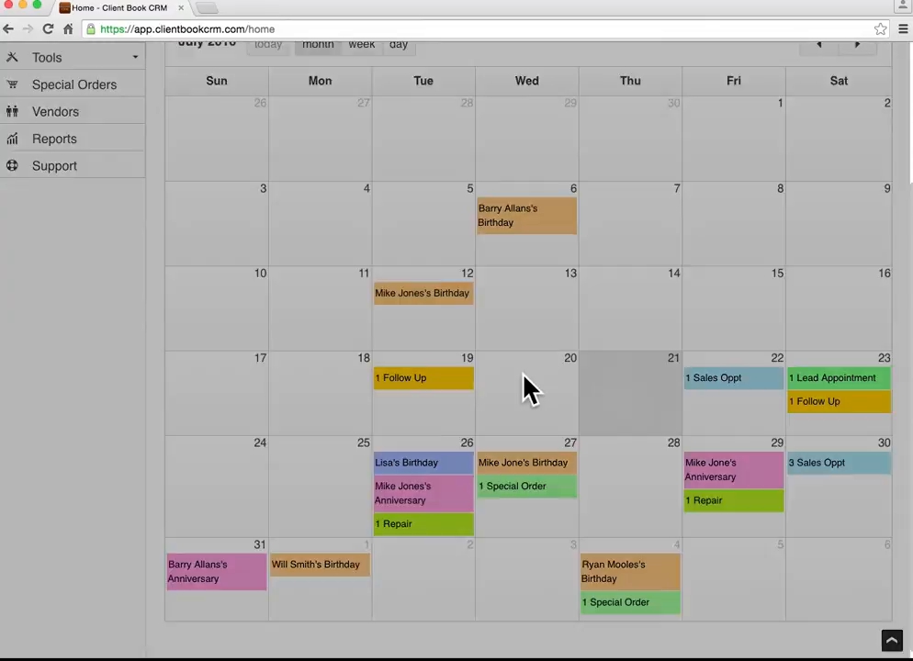
left_click(499, 163)
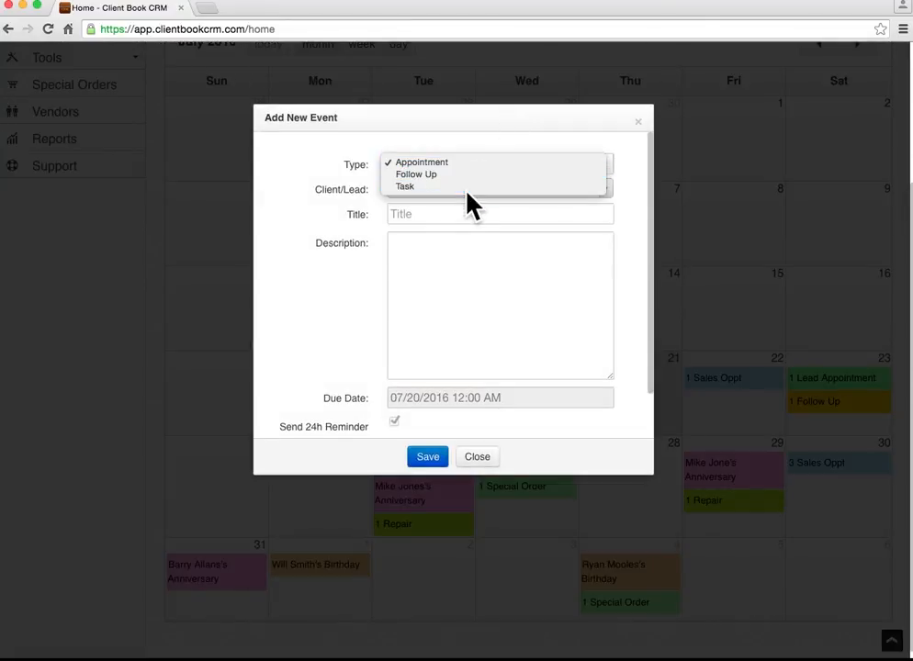
left_click(466, 187)
left_click(452, 188)
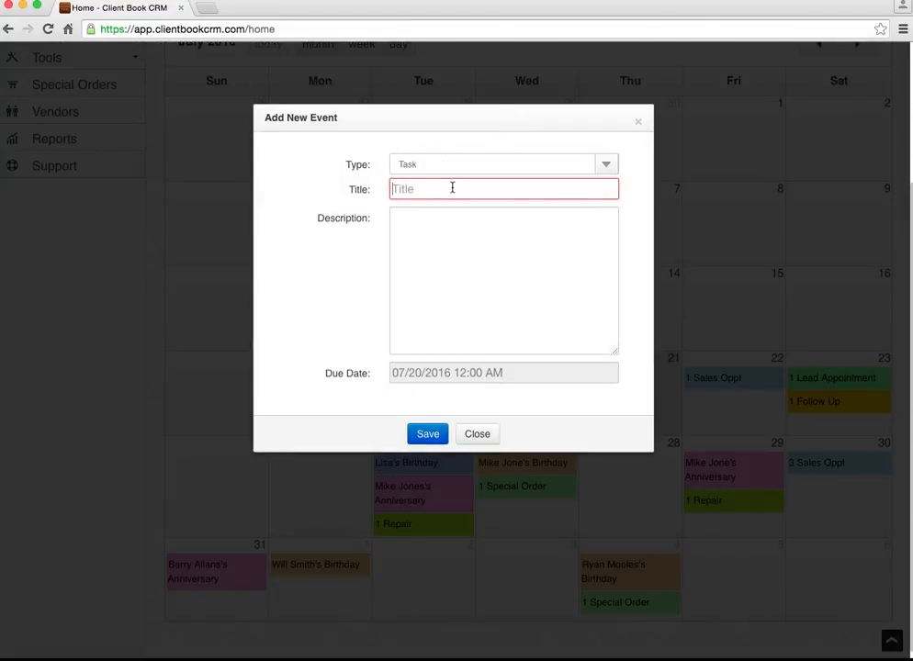
type("clea")
key("Down")
key("Return")
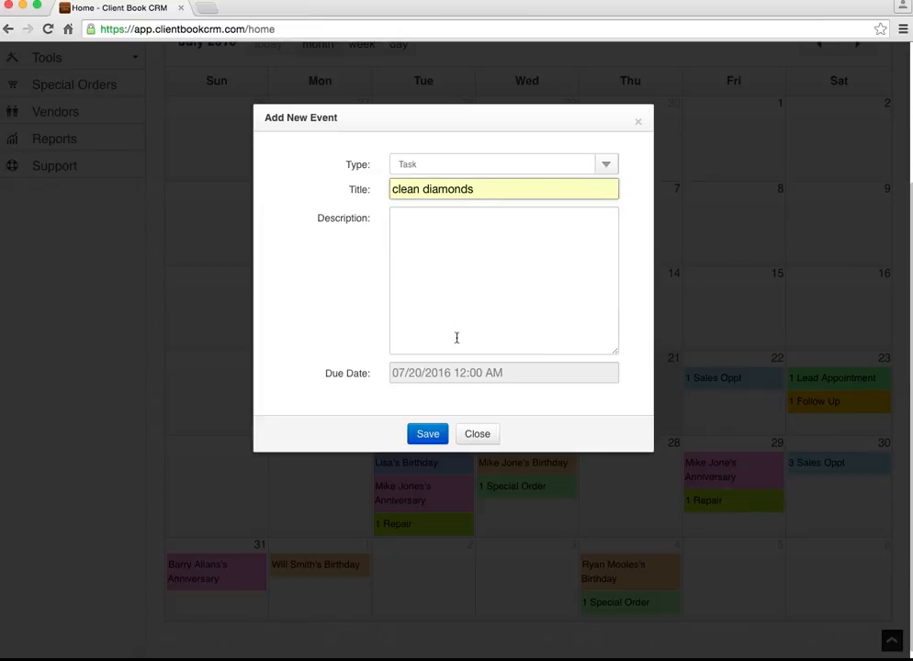
left_click(430, 433)
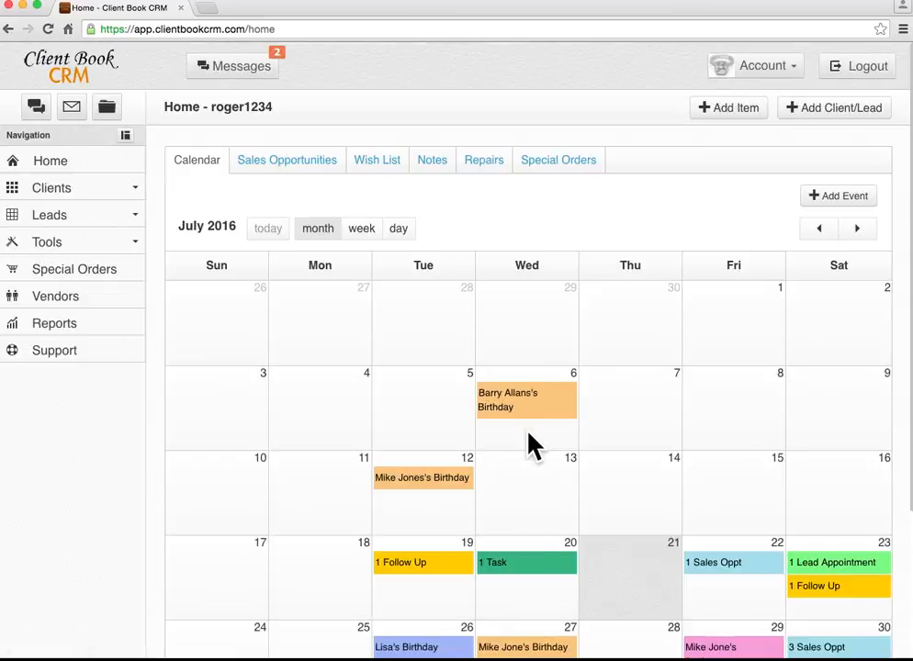
scroll(544, 526, "down", 1)
scroll(555, 483, "down", 1)
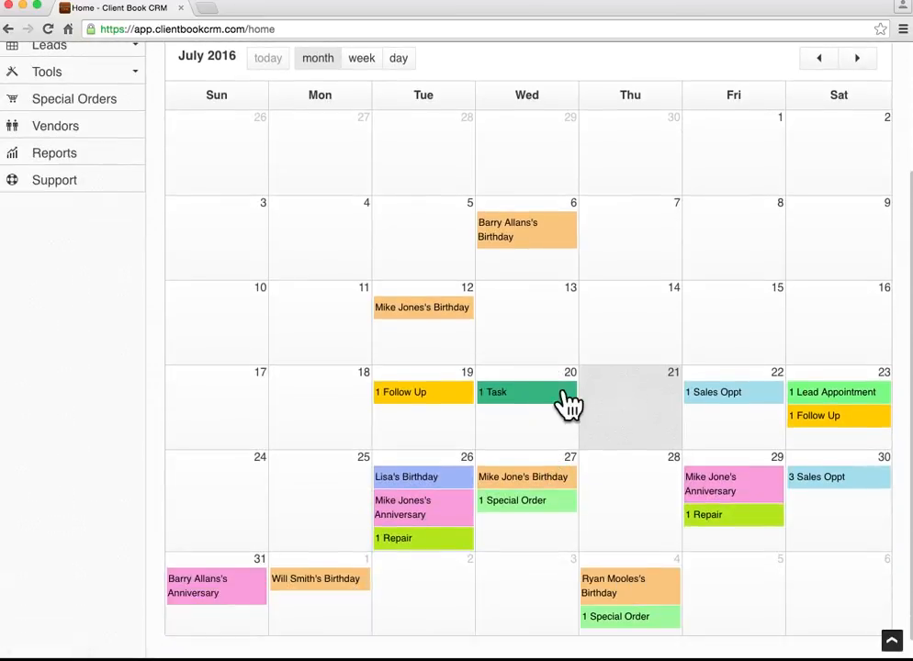
Mark the July 20 'clean diamonds' task as completed.
left_click(537, 407)
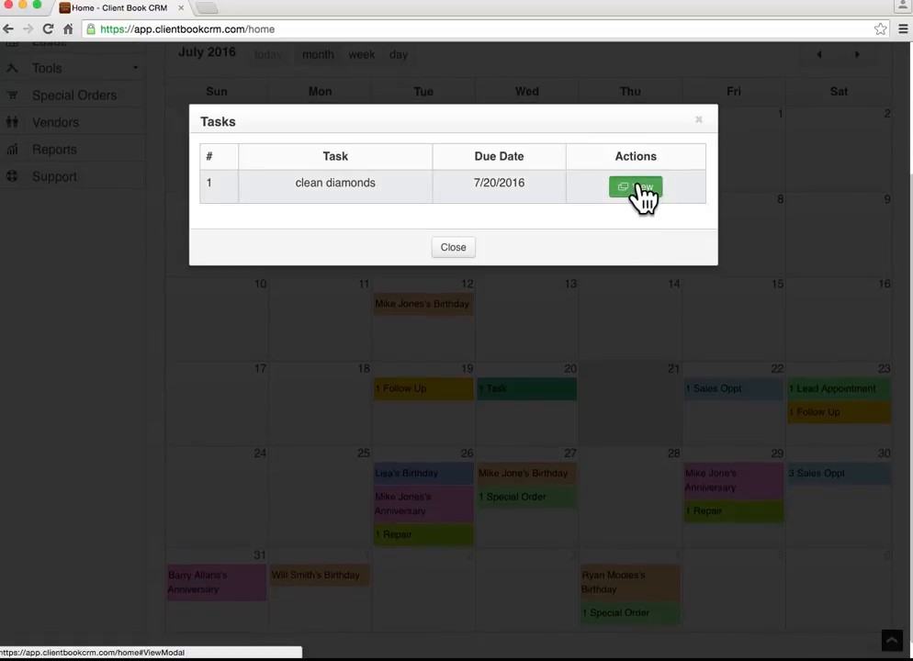
left_click(639, 187)
left_click(487, 319)
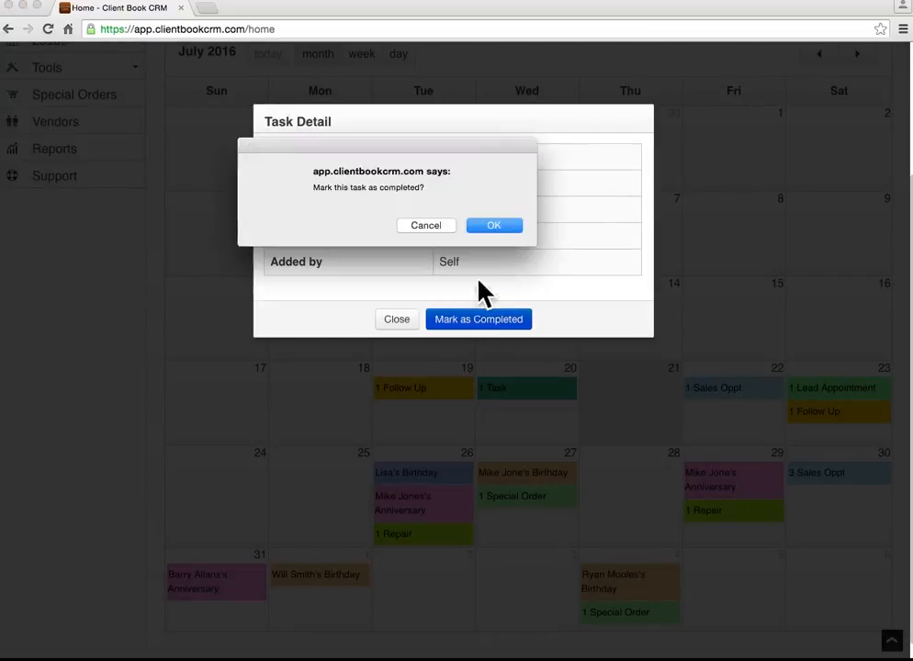
left_click(495, 226)
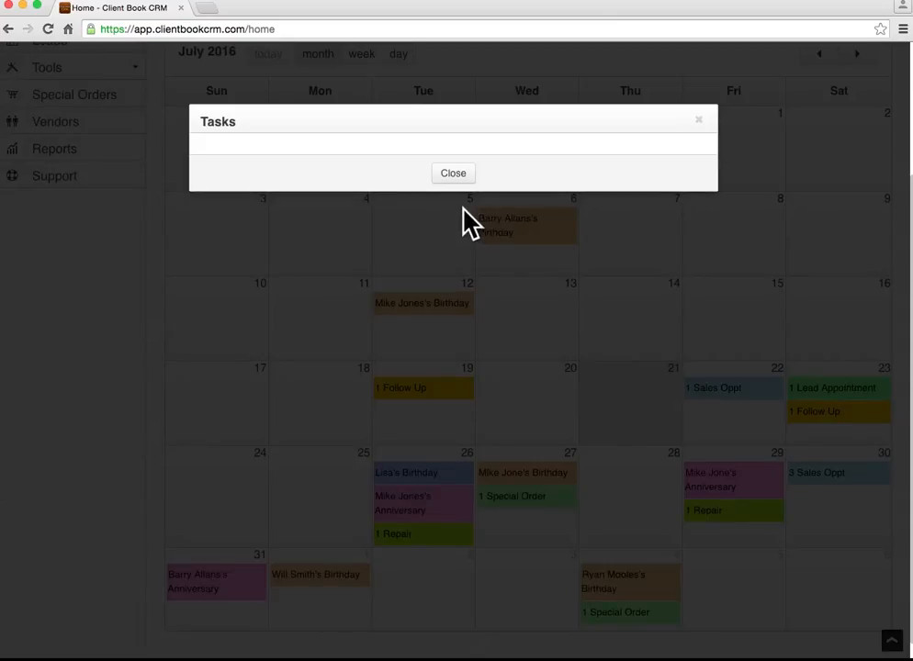
left_click(456, 176)
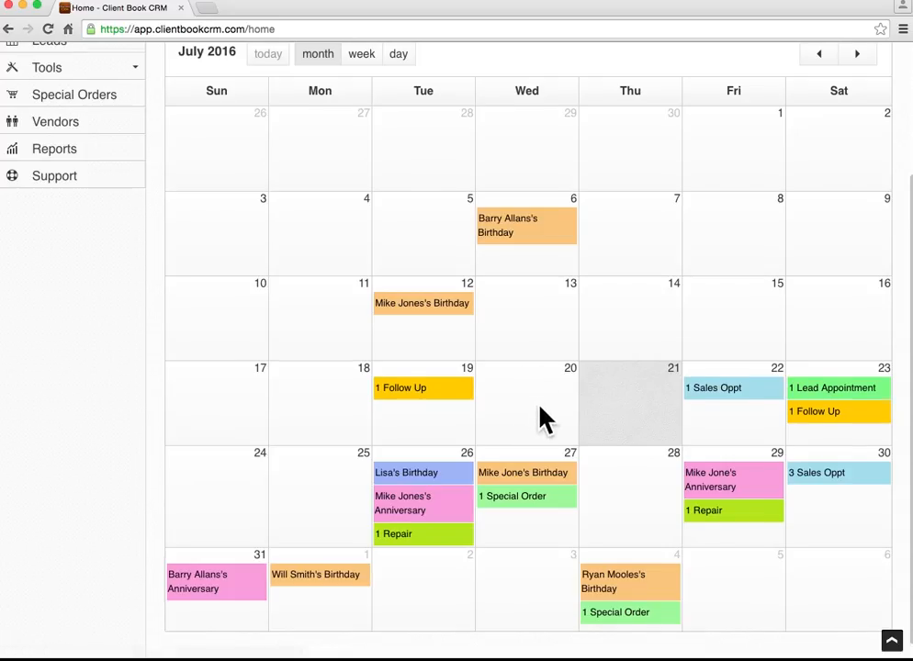
scroll(539, 420, "down", 1)
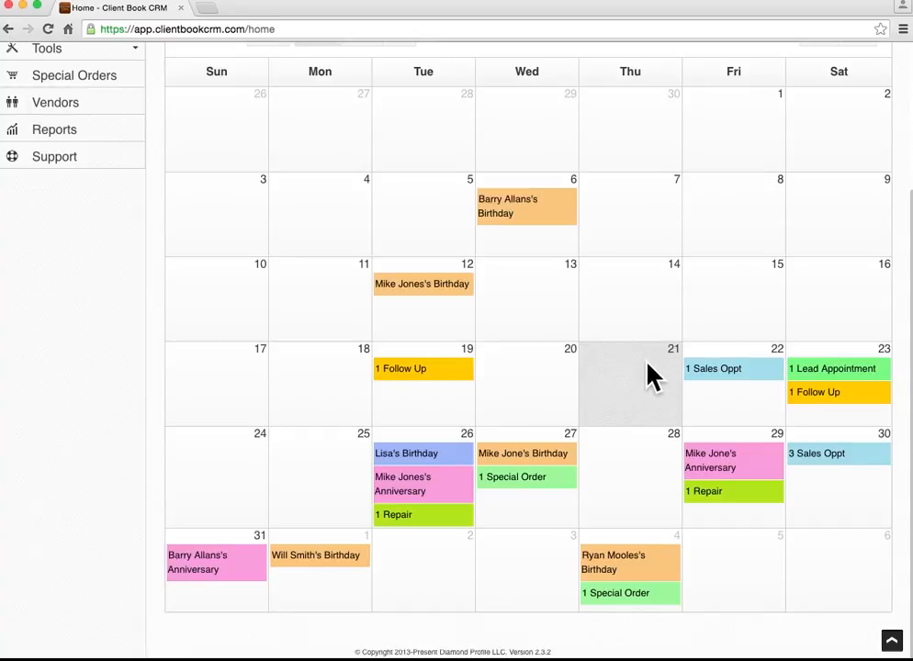
Open the July 26 Significant Other Birthday event and follow it to the linked client's record.
left_click(419, 455)
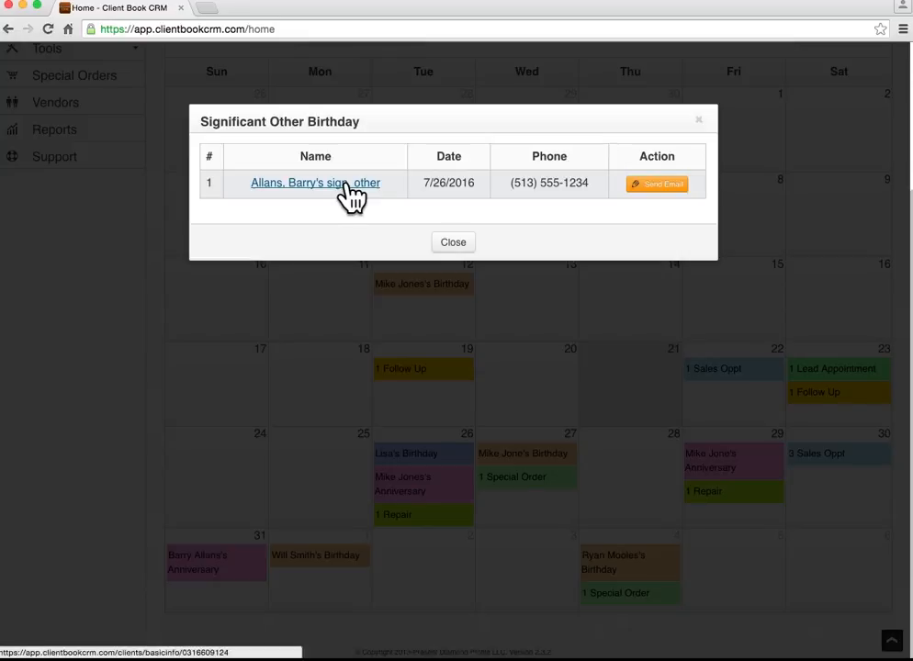
left_click(346, 187)
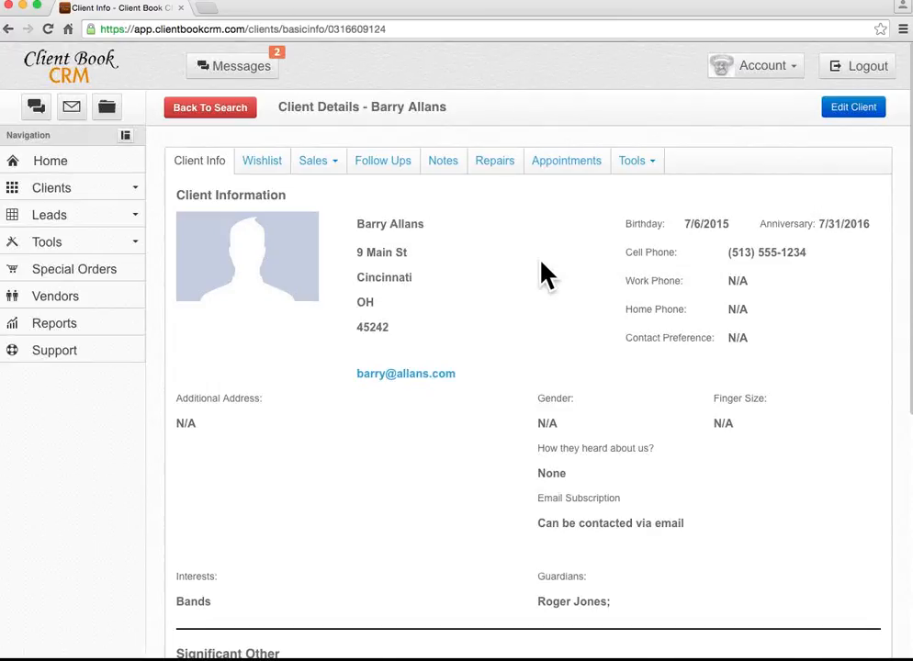
Show the client's wish list and inspect the albion ring item's details.
left_click(274, 165)
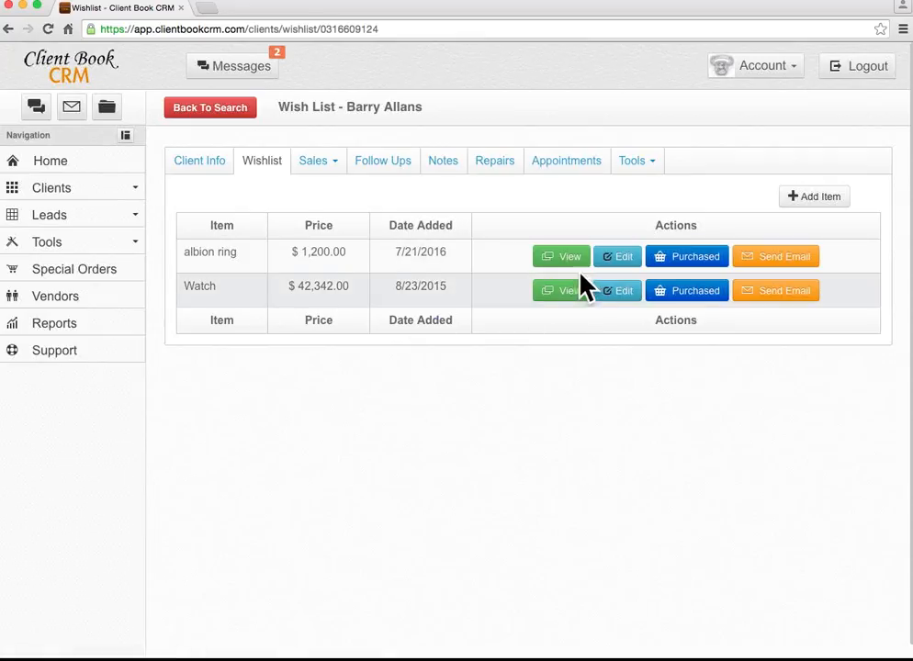
left_click(562, 259)
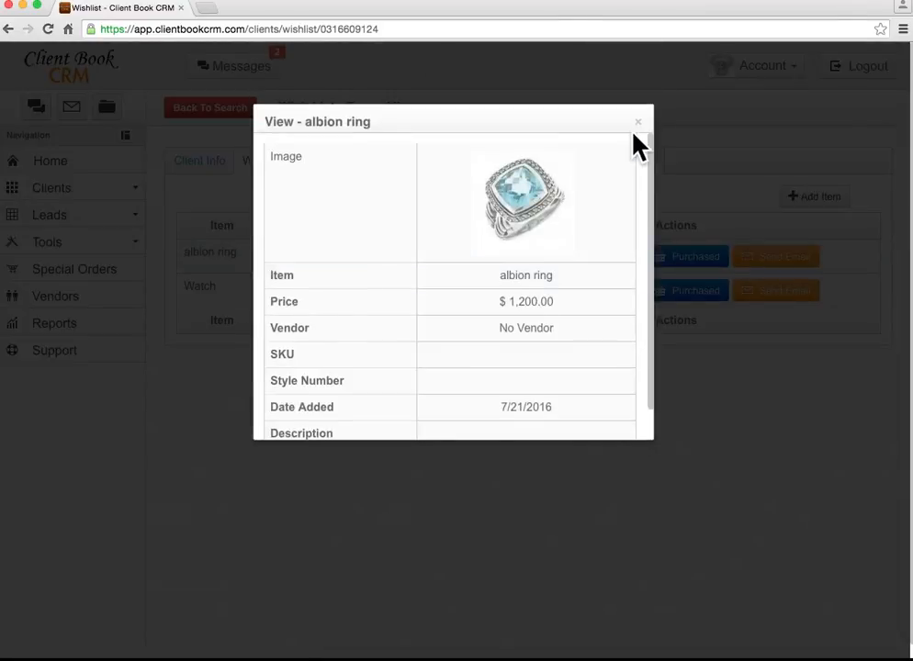
left_click(640, 117)
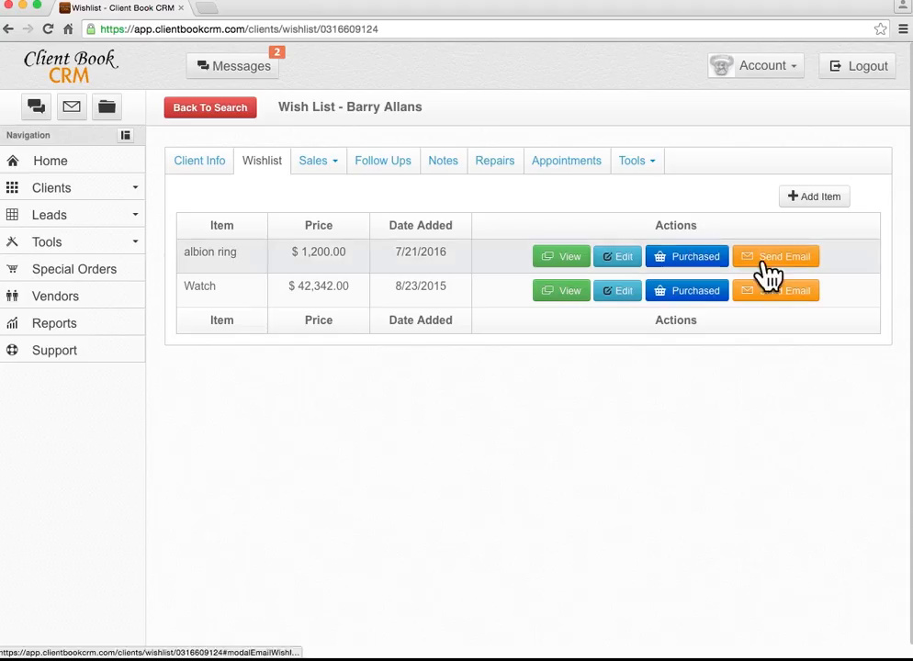
Open and close the albion ring wishlist email, then return to the home page.
left_click(786, 258)
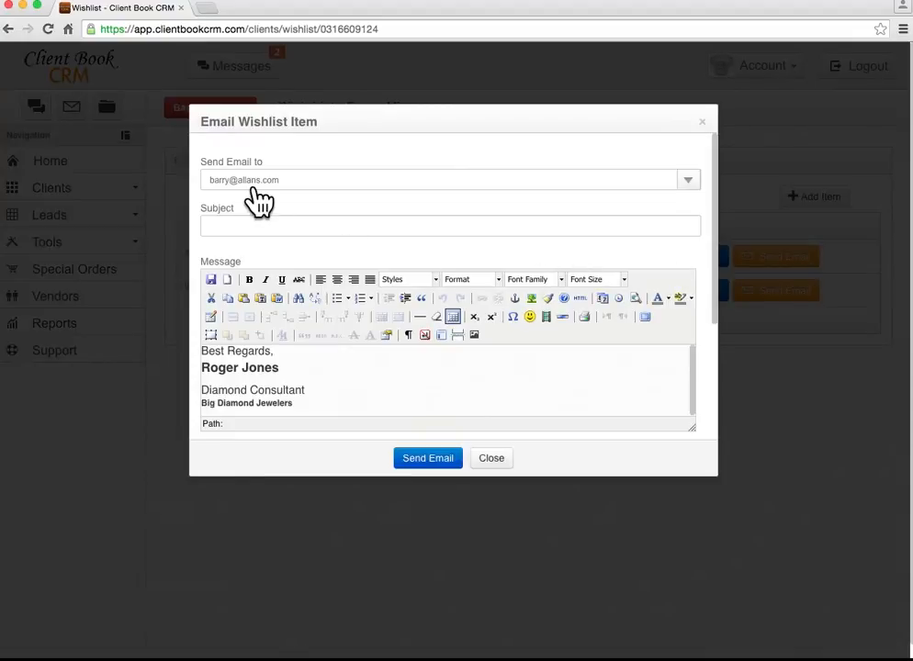
scroll(323, 281, "down", 3)
scroll(331, 292, "down", 2)
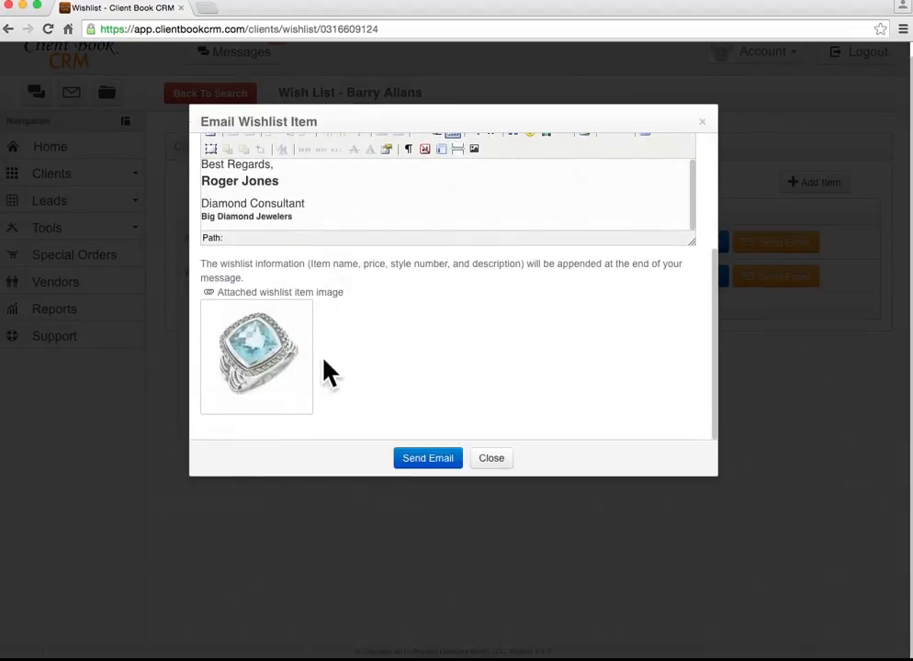
scroll(479, 353, "up", 1)
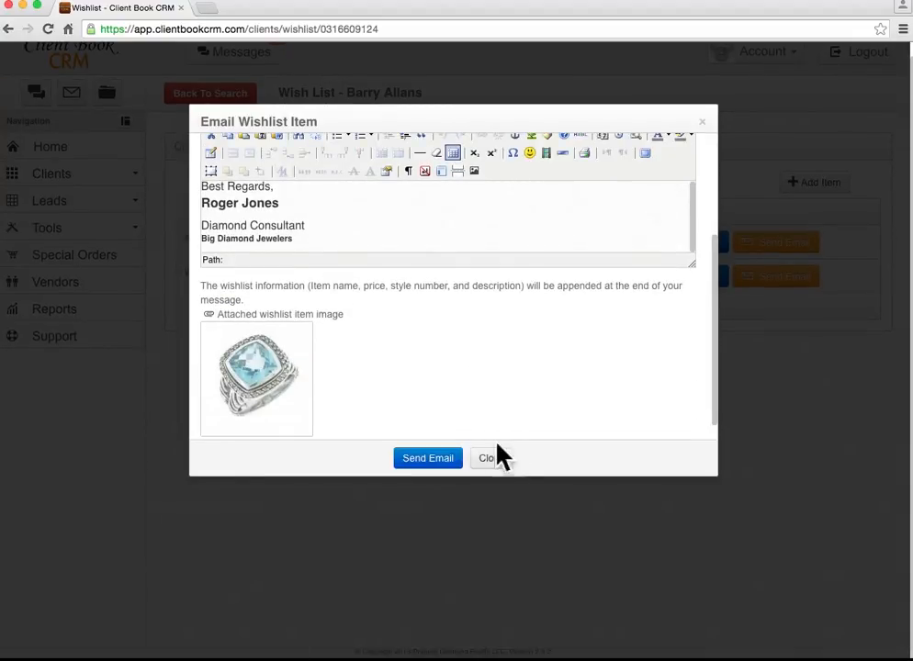
left_click(496, 459)
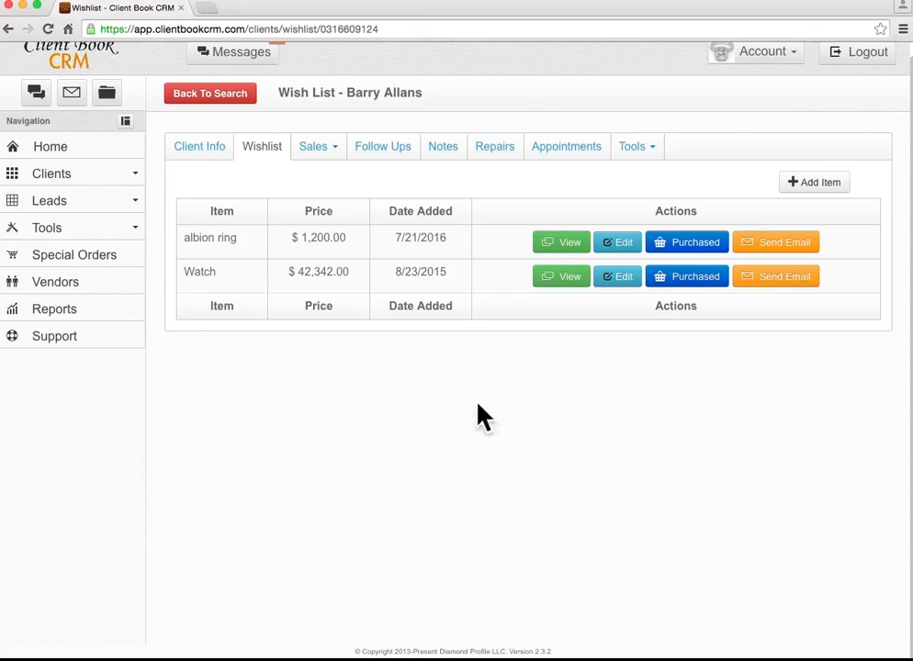
left_click(103, 158)
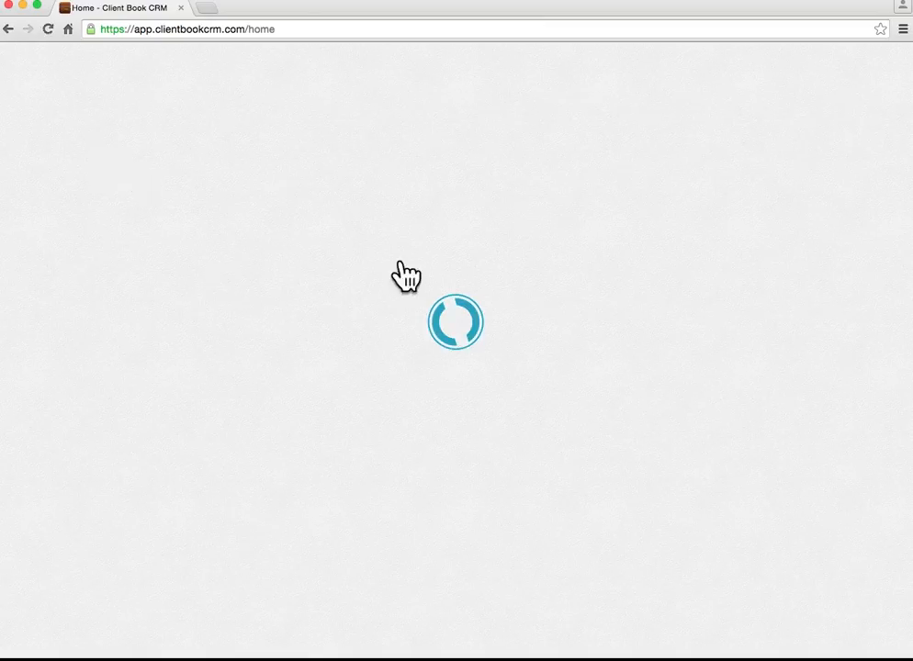
Review the July 22 sales opportunity and July 27 $2,342.00 special order popups, closing each.
scroll(418, 285, "down", 3)
scroll(418, 312, "down", 2)
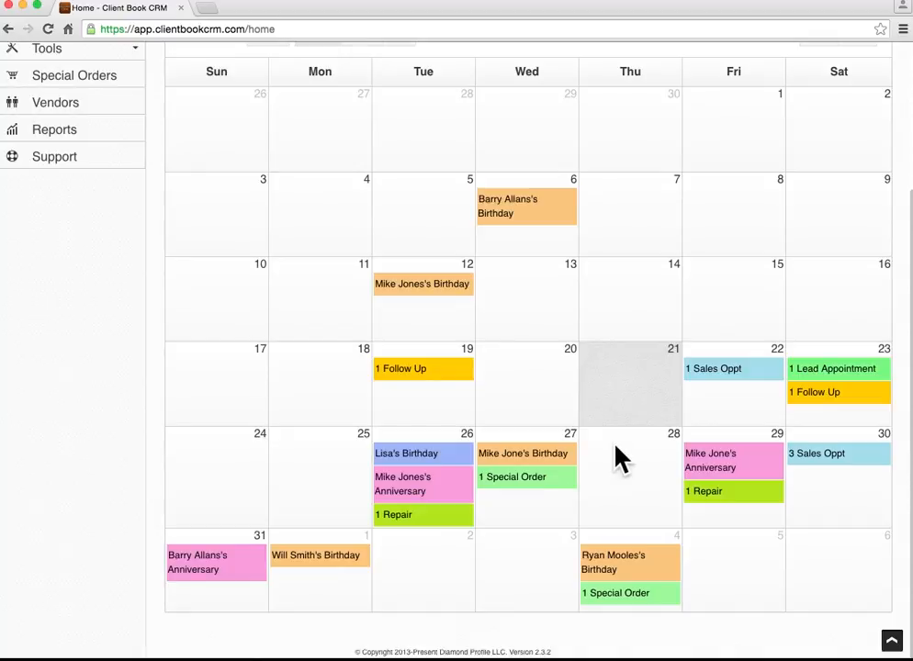
left_click(745, 372)
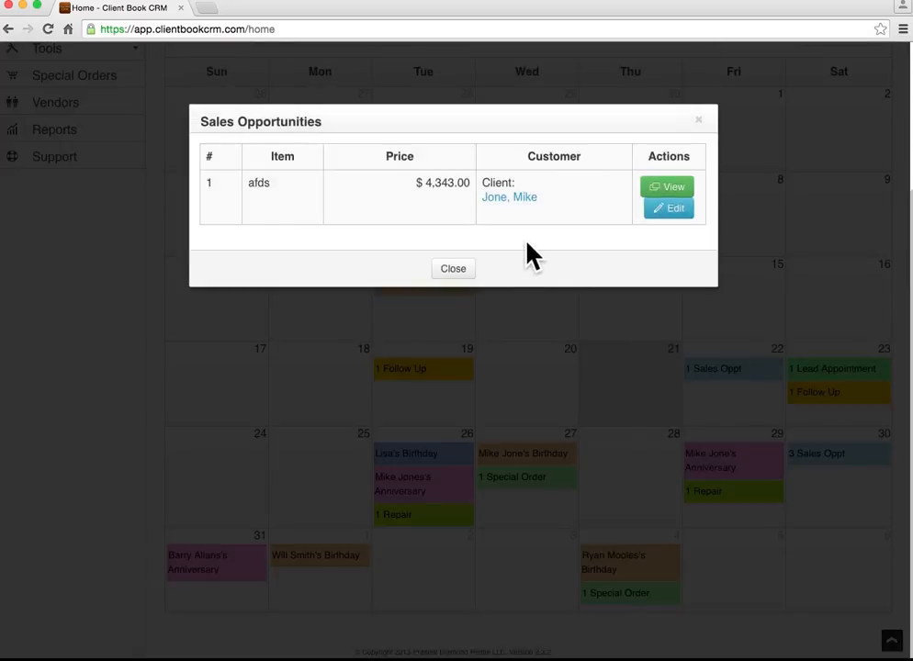
left_click(453, 270)
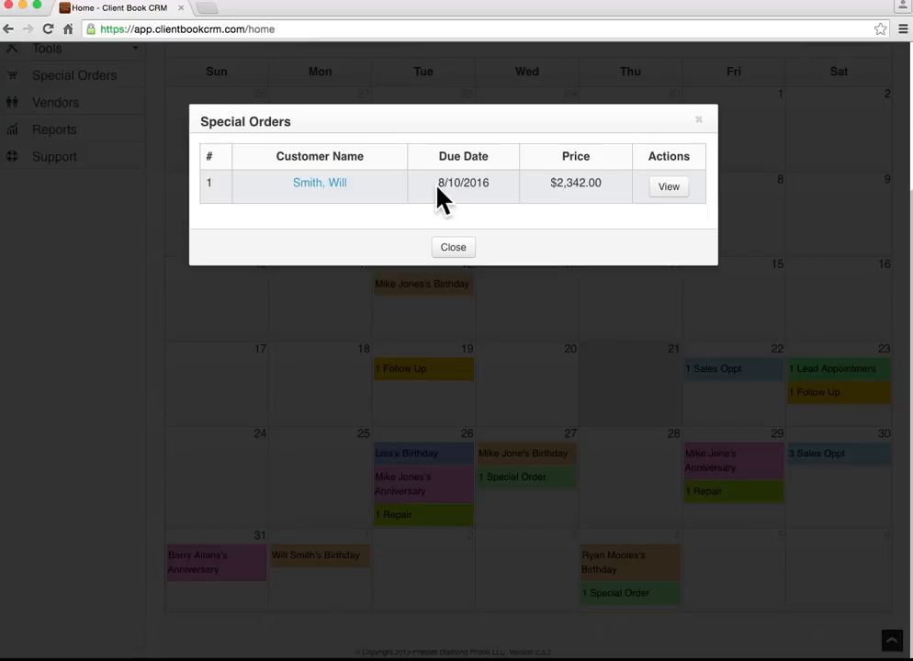
left_click_drag(438, 188, 485, 189)
left_click(455, 247)
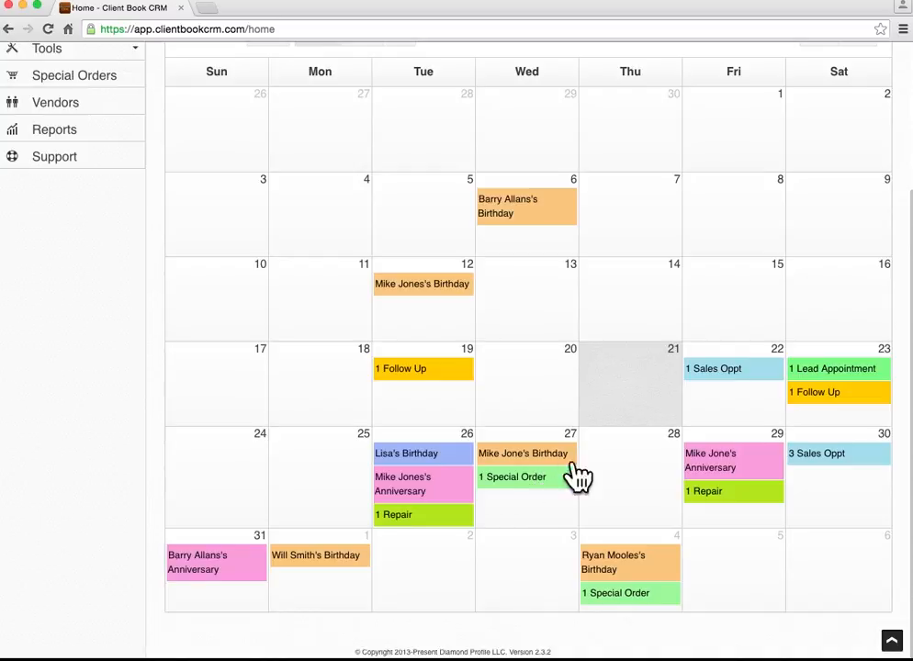
left_click(741, 503)
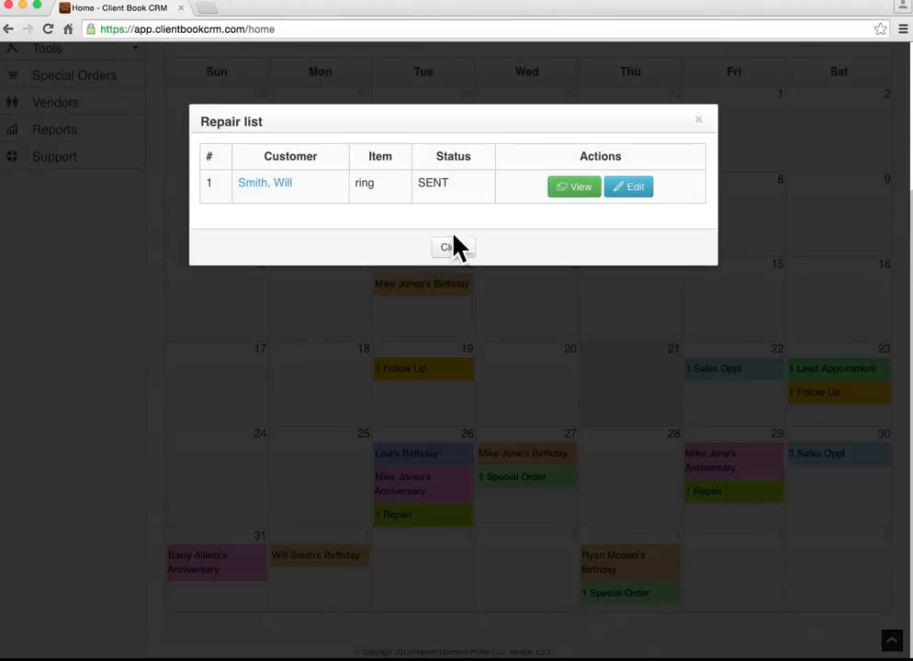
left_click(453, 249)
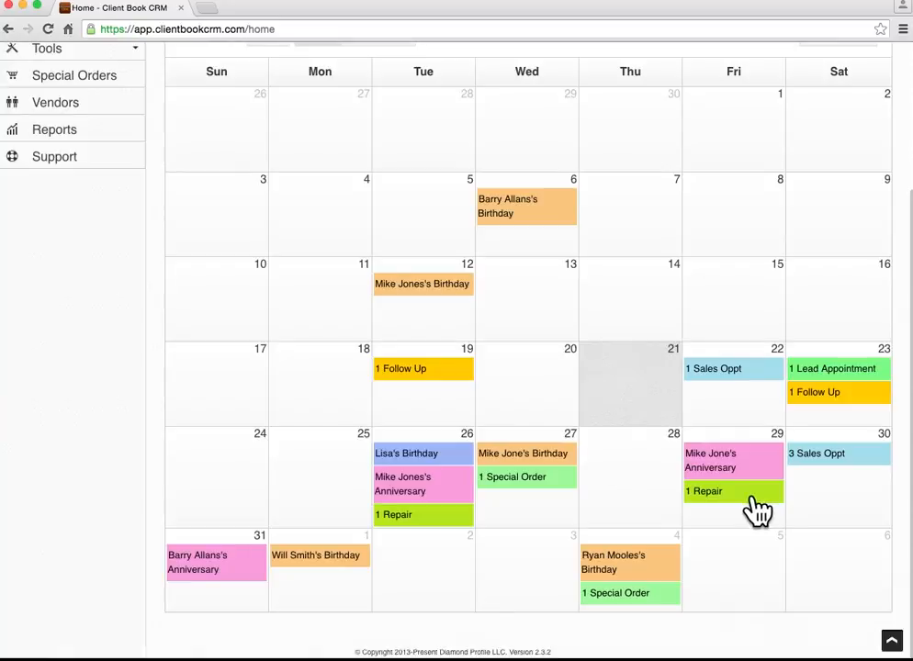
scroll(544, 392, "up", 2)
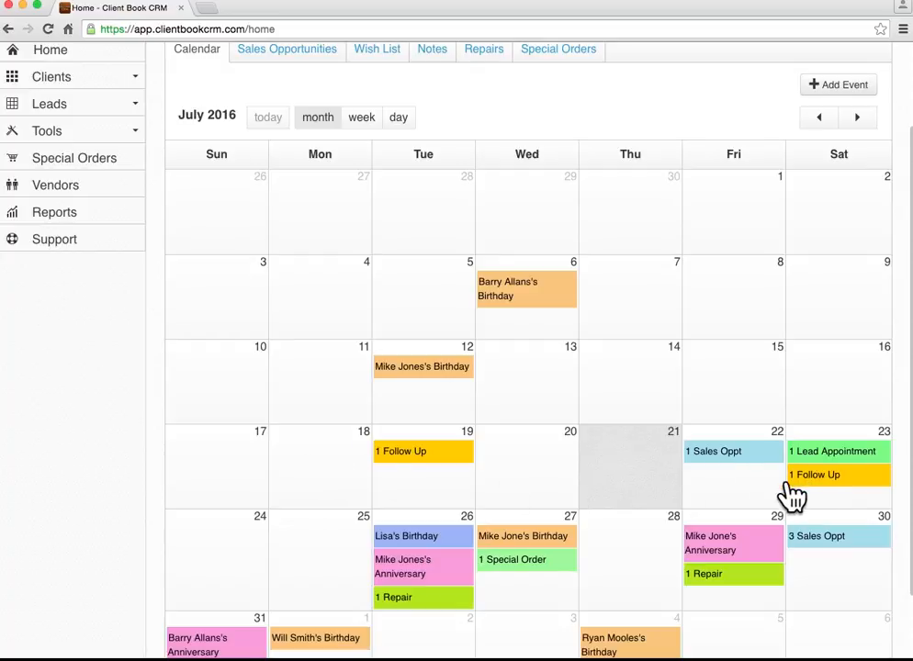
scroll(569, 485, "down", 1)
scroll(569, 485, "down", 1)
scroll(571, 489, "up", 2)
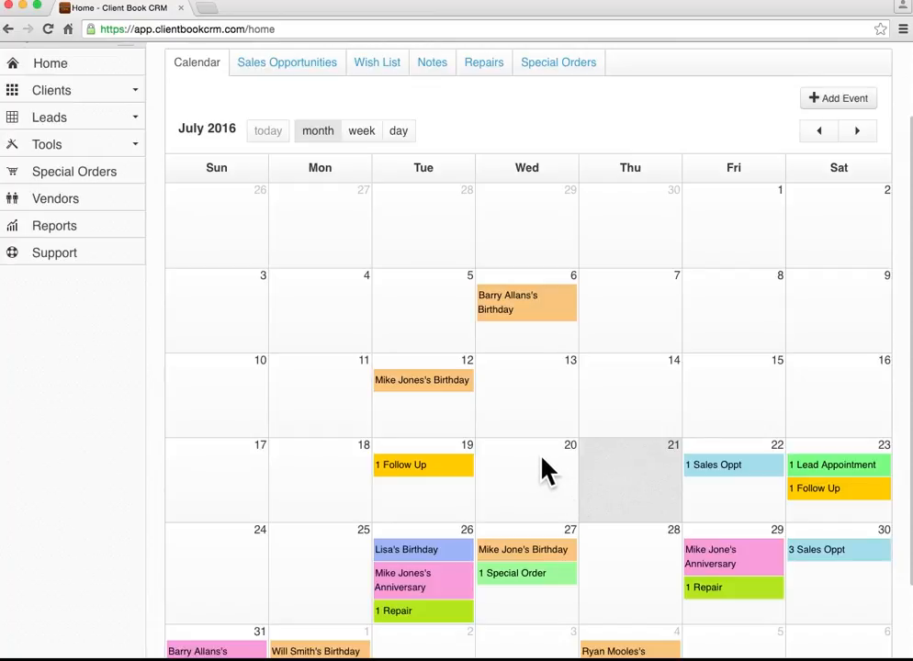
scroll(541, 457, "up", 1)
scroll(542, 470, "up", 3)
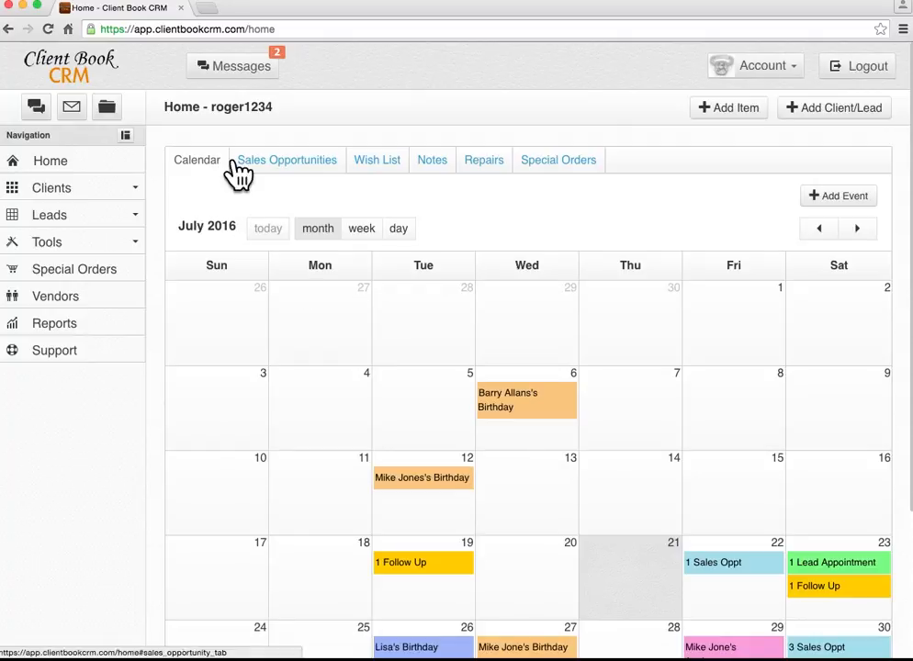
Show the Sales Opportunities list and mark the custom opportunity QUALIFIED.
left_click(296, 166)
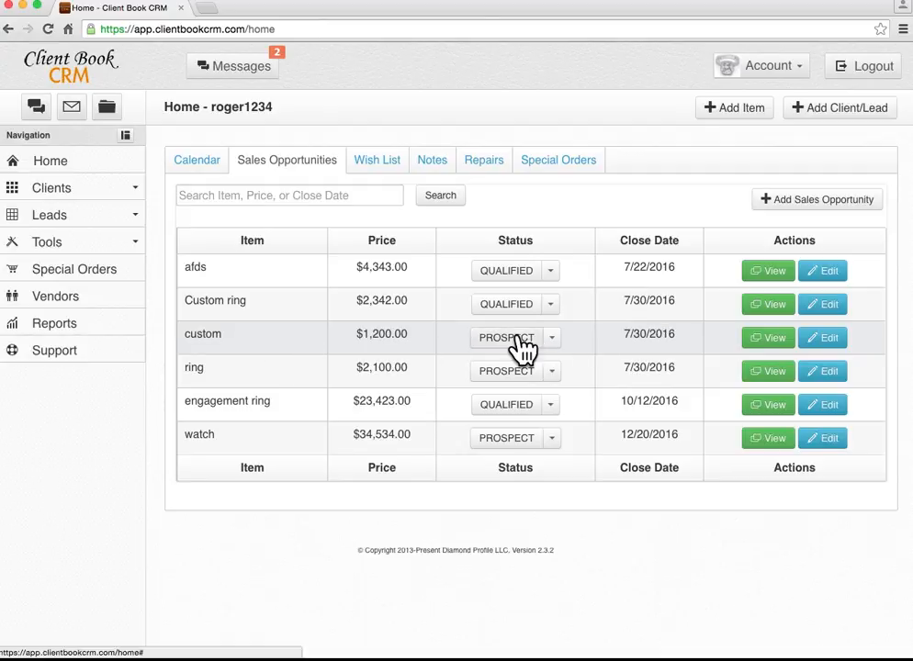
left_click(549, 338)
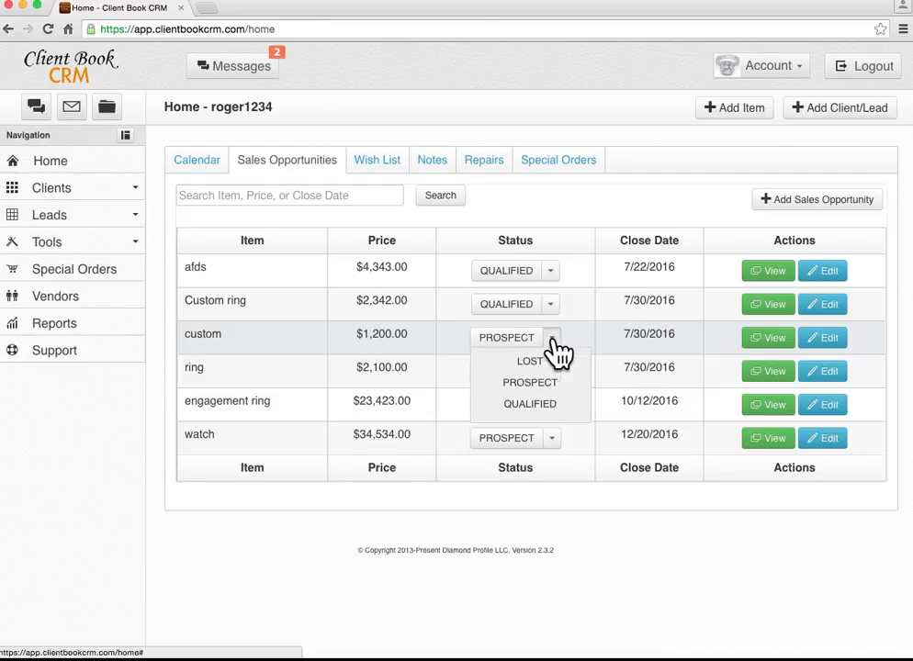
left_click(549, 404)
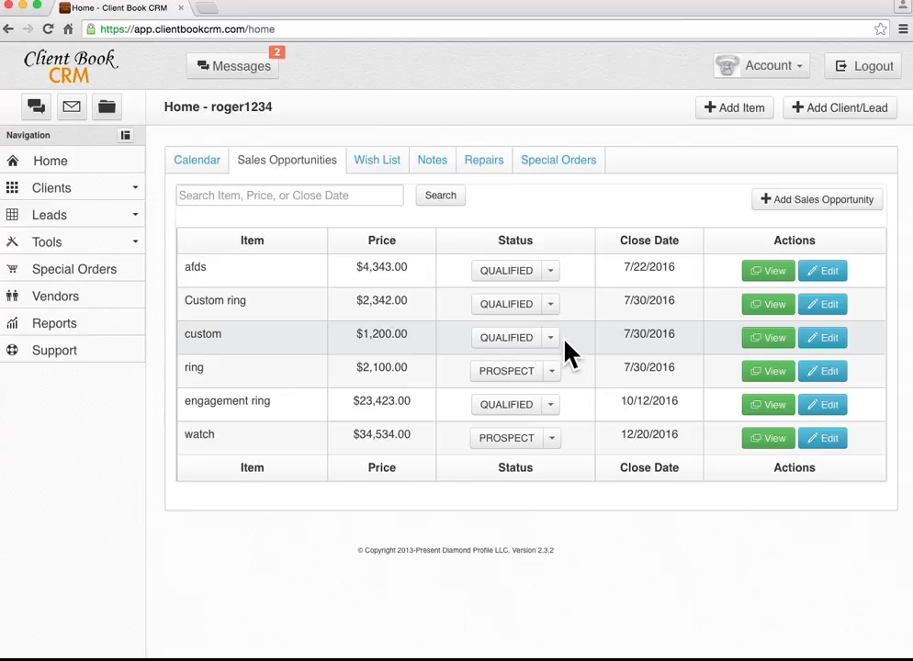
Review the custom opportunity's details, then change its status to LOST.
left_click(781, 347)
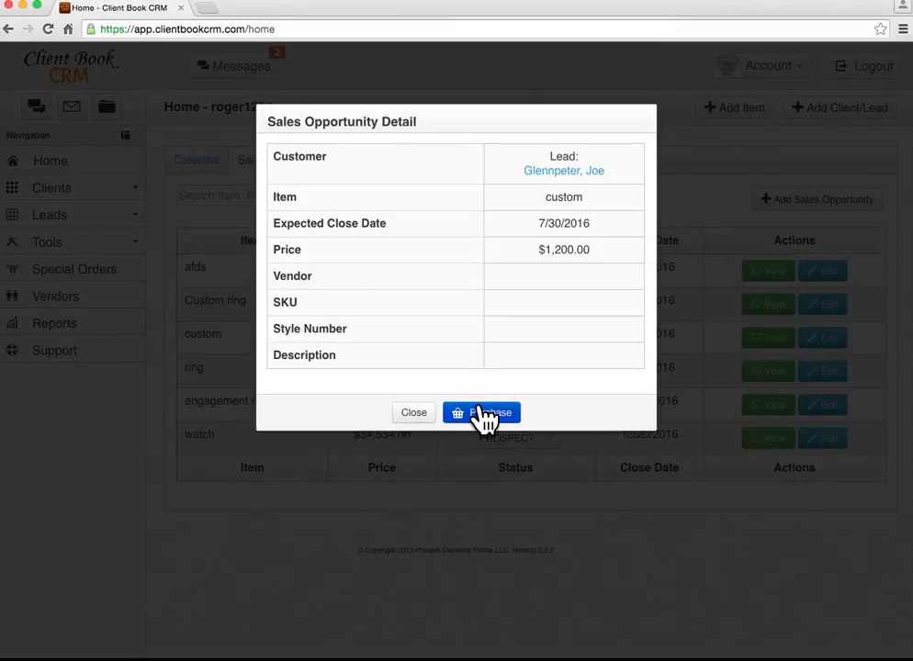
left_click(415, 417)
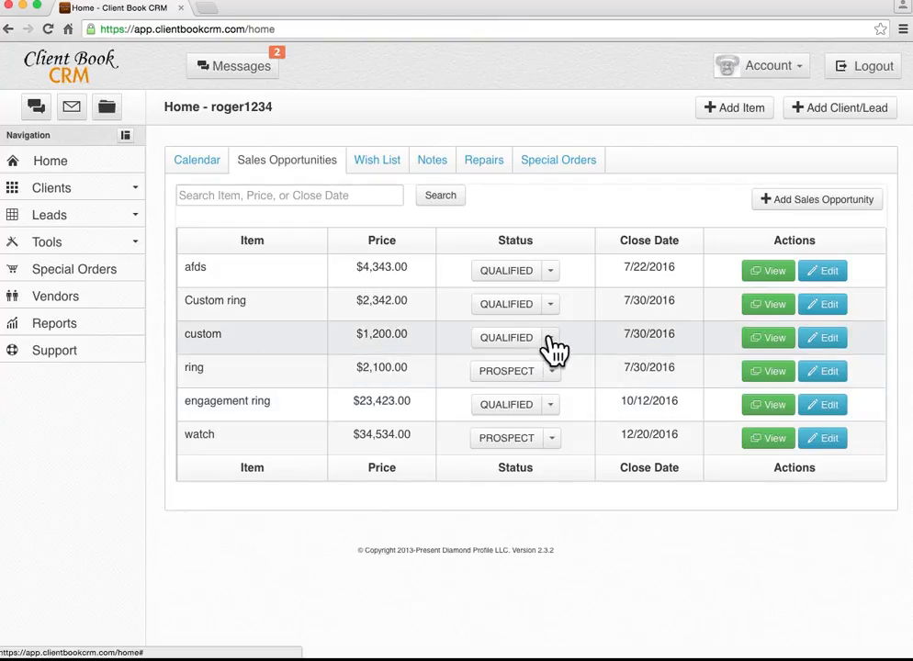
left_click(551, 339)
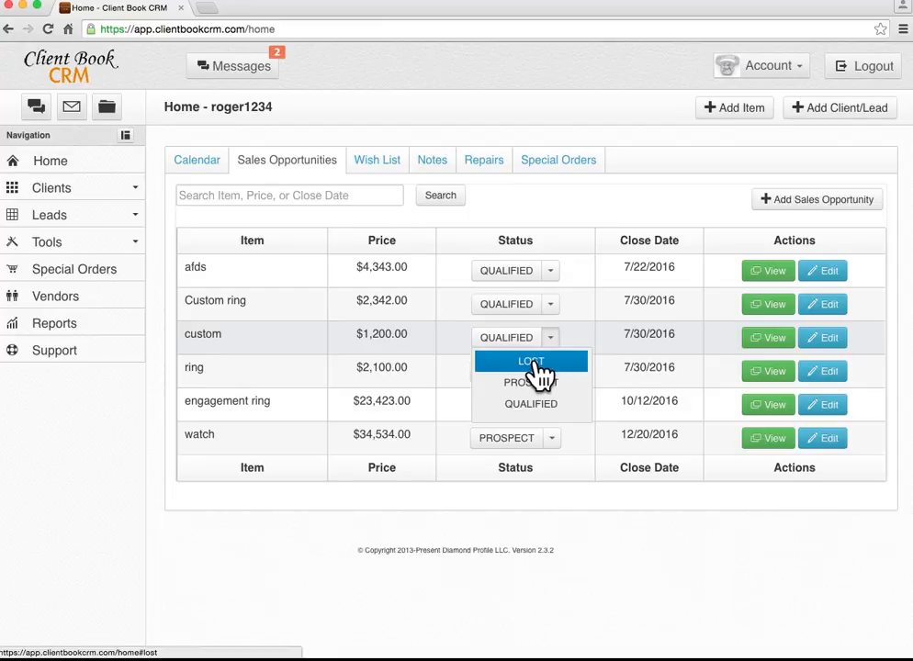
left_click(537, 363)
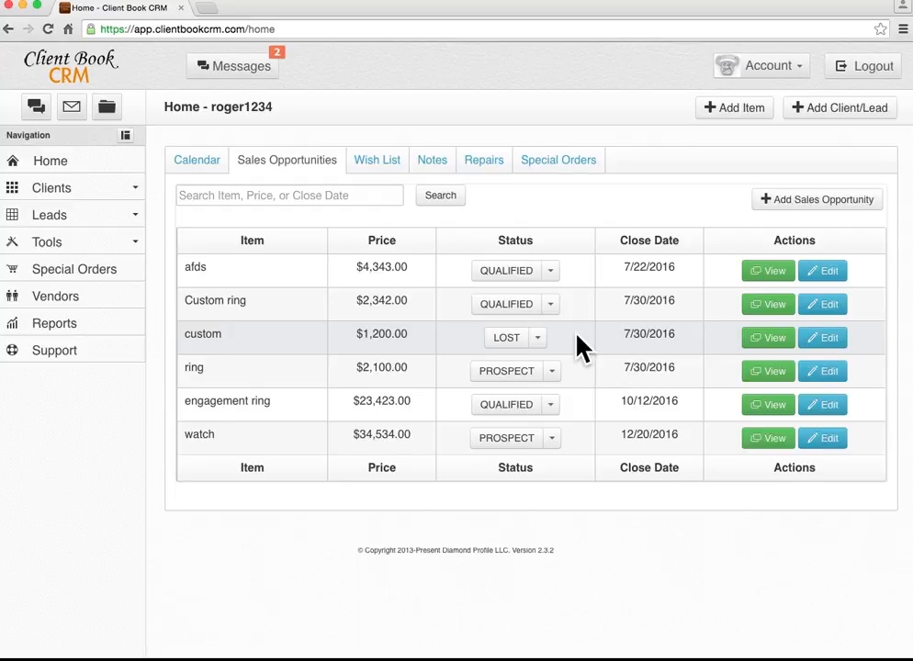
left_click(804, 202)
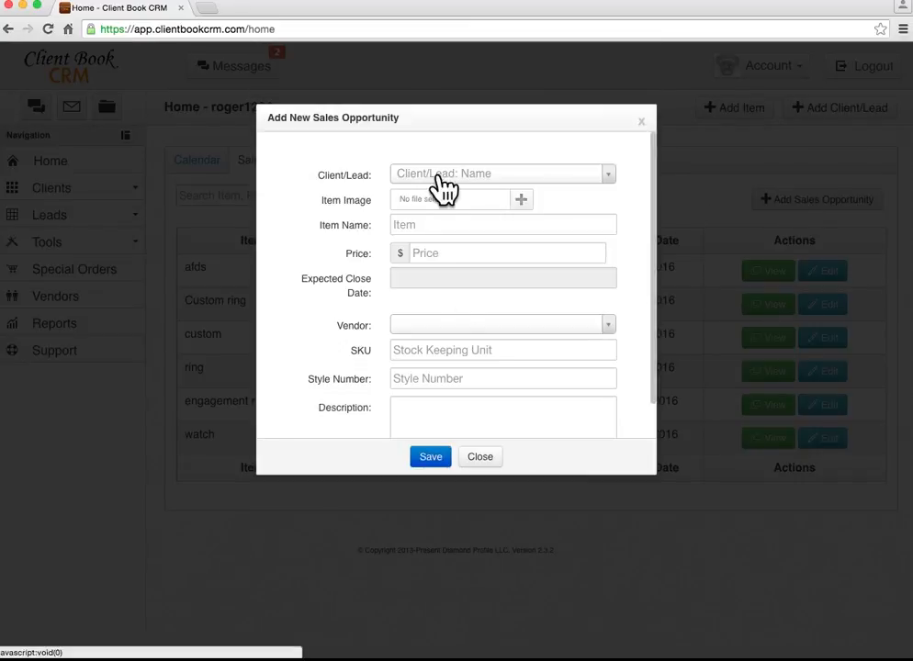
left_click(434, 281)
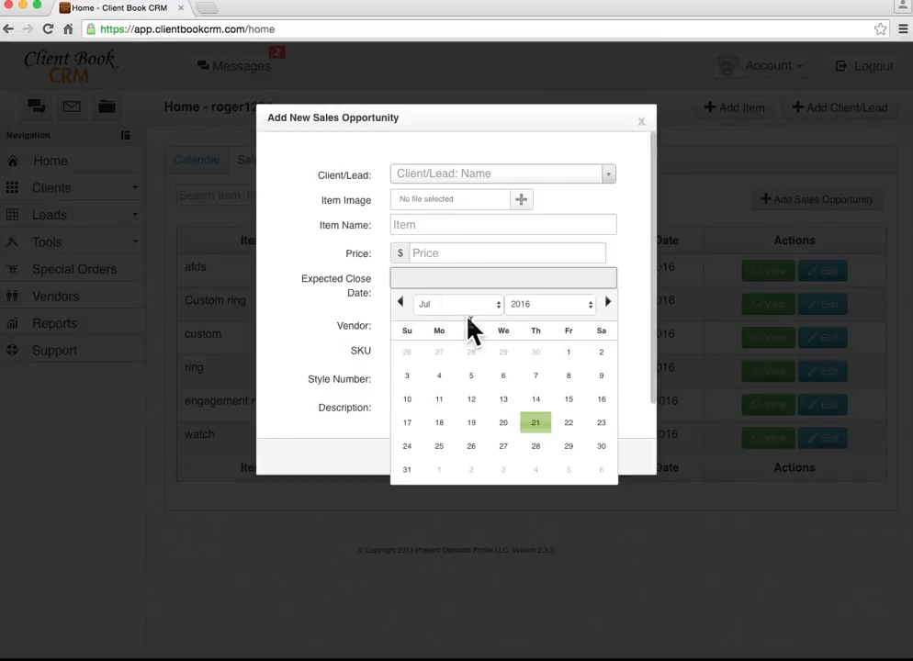
left_click(569, 423)
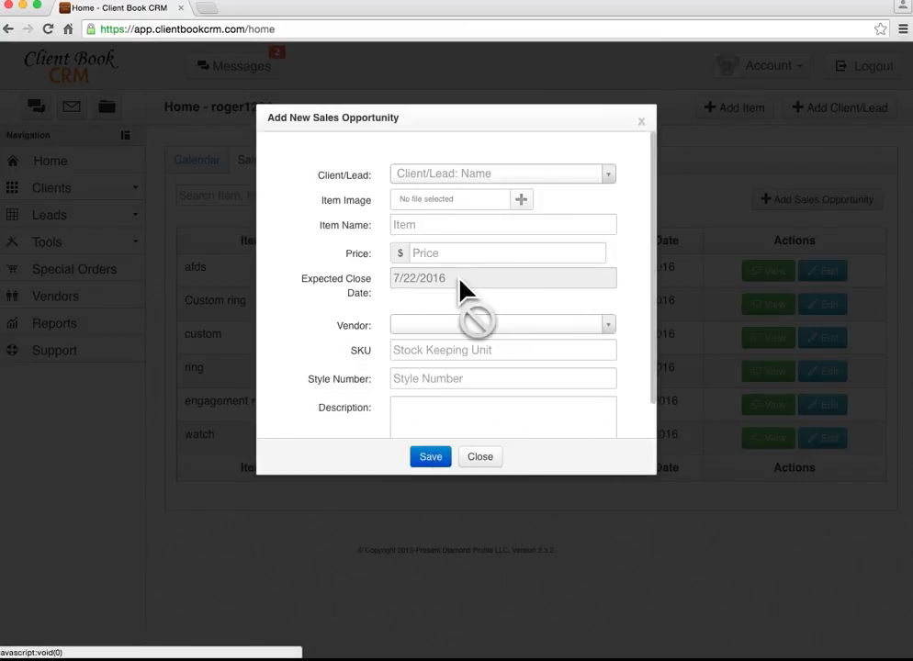
left_click(481, 459)
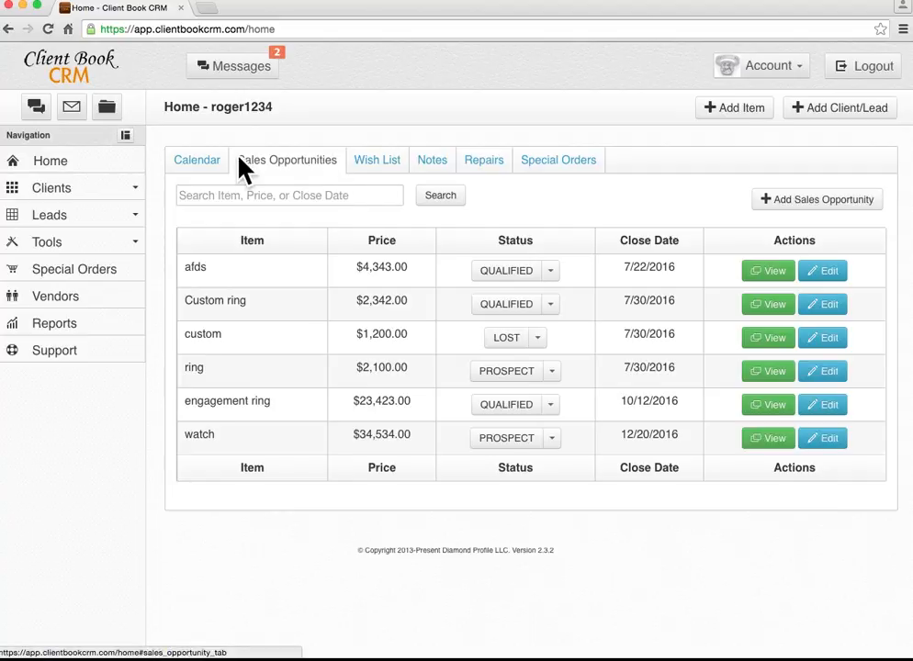
left_click(373, 169)
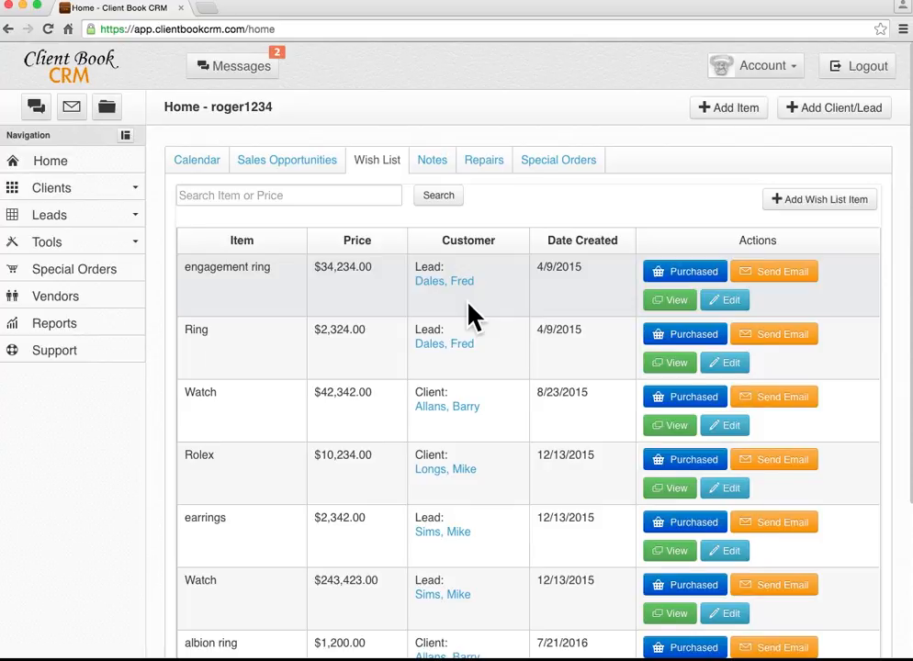
Scroll through the eight wish list items and start a new wish list item.
scroll(427, 383, "down", 3)
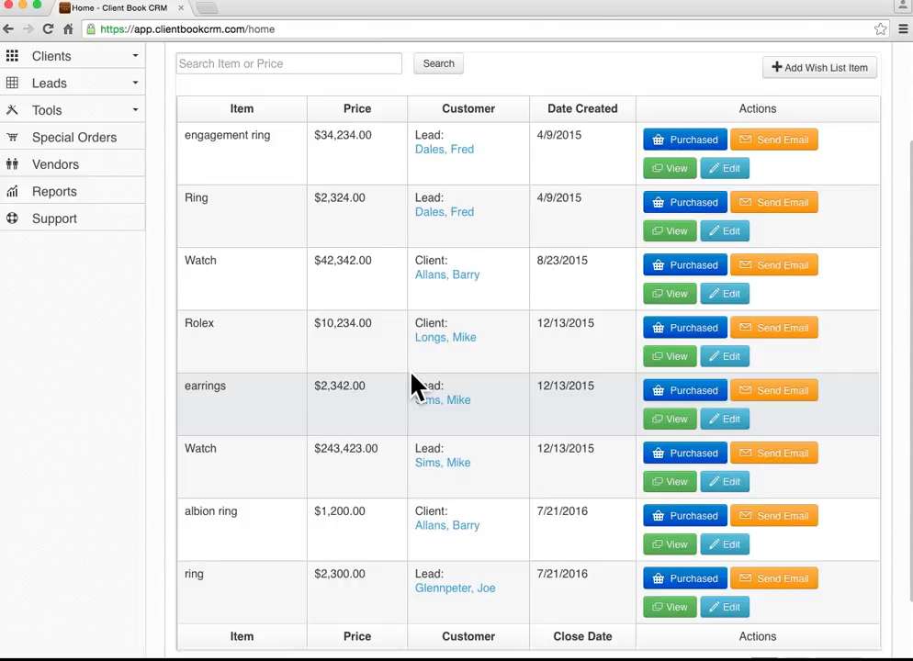
scroll(414, 384, "down", 1)
scroll(414, 382, "up", 3)
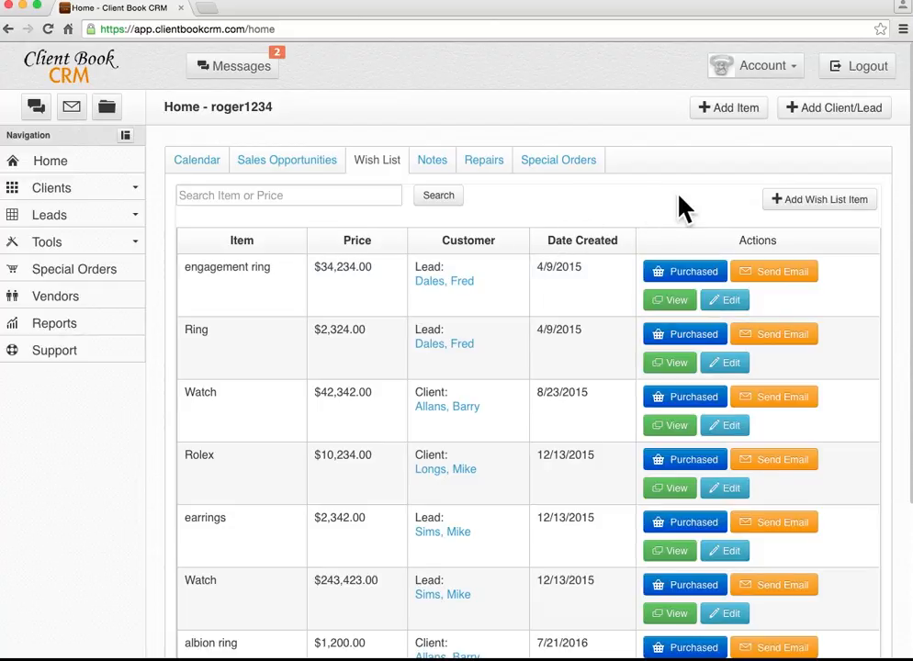
left_click(820, 204)
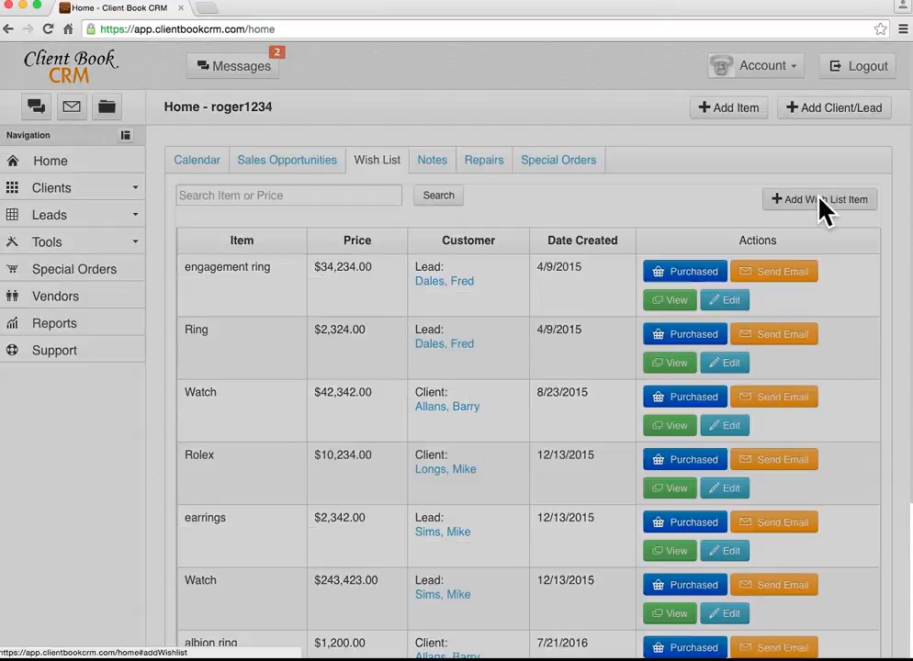
Search the Client/Lead field, pick the matching client, then close the form without saving.
left_click(445, 176)
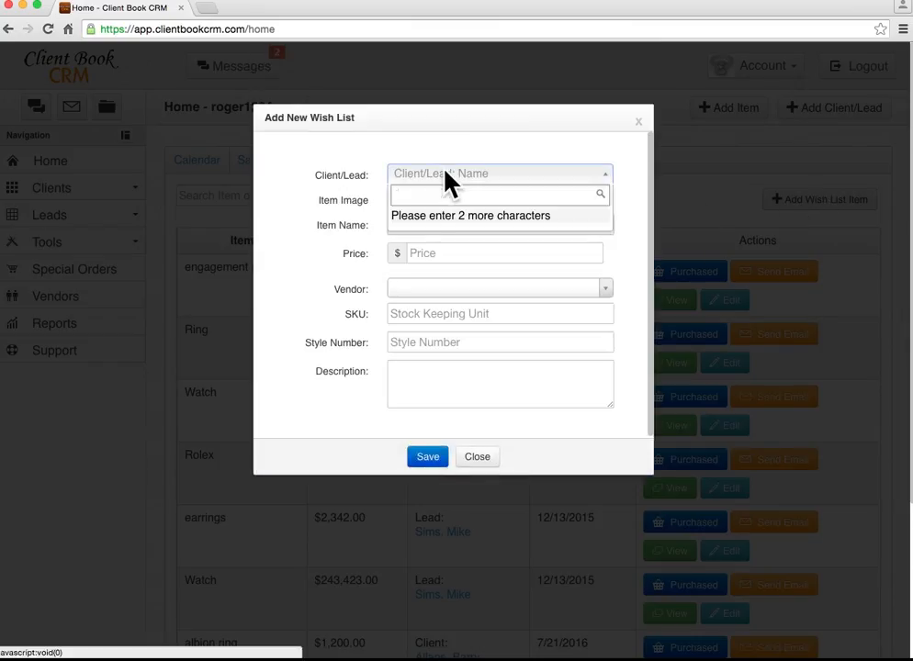
type("jo")
left_click(451, 251)
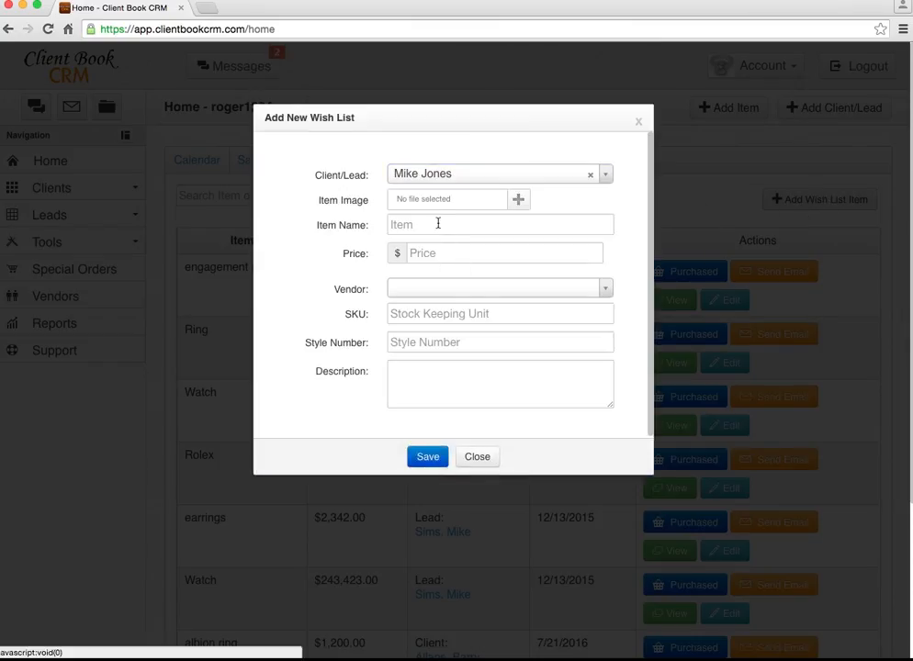
left_click(478, 457)
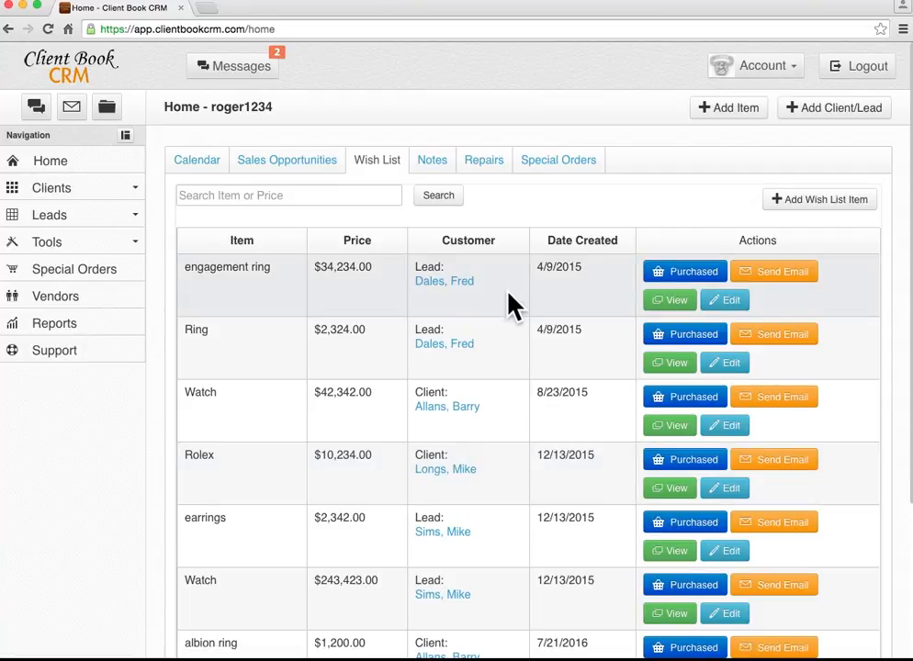
Pass through Notes to the Repairs list and view the ring repair's details.
left_click(434, 172)
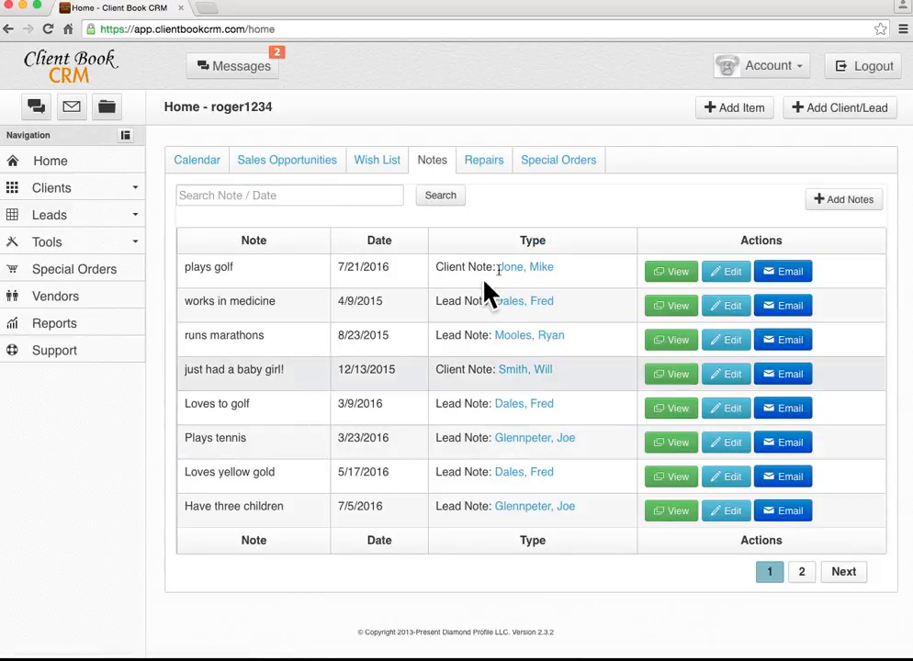
left_click(486, 167)
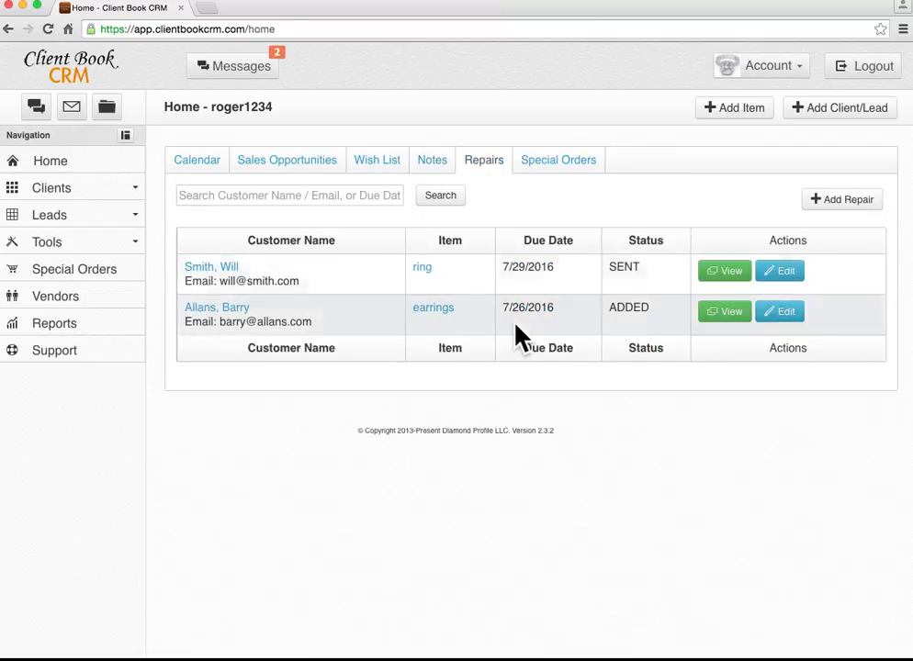
left_click(734, 277)
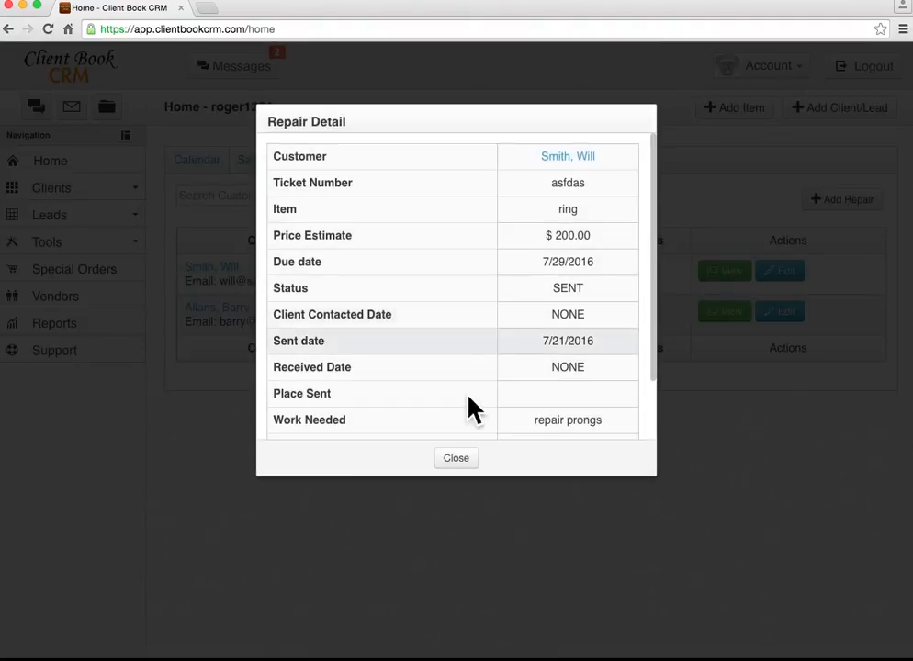
left_click(456, 459)
Set the ring repair's status to COMPLETED and save it.
left_click(780, 272)
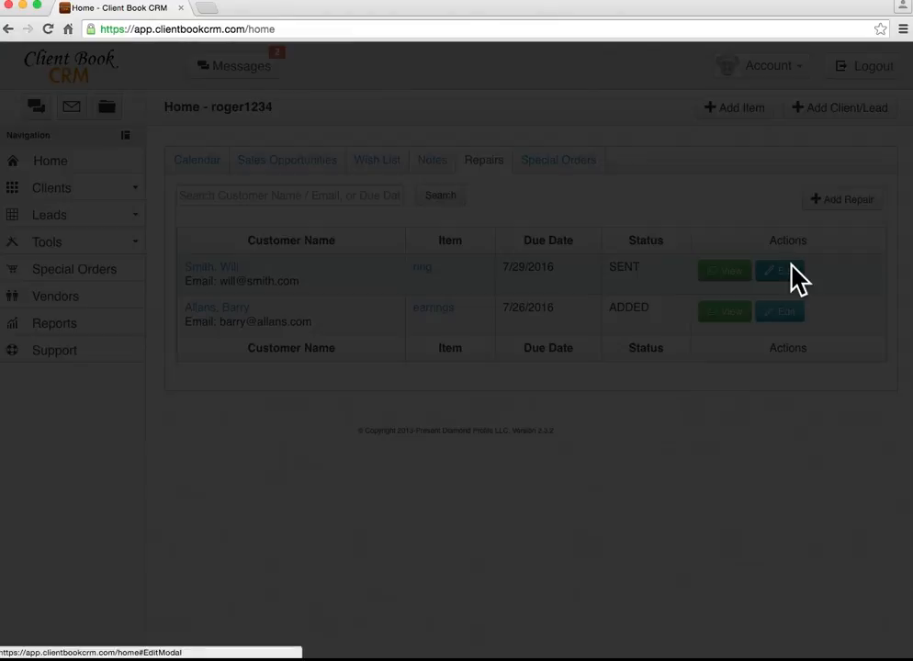
left_click(475, 356)
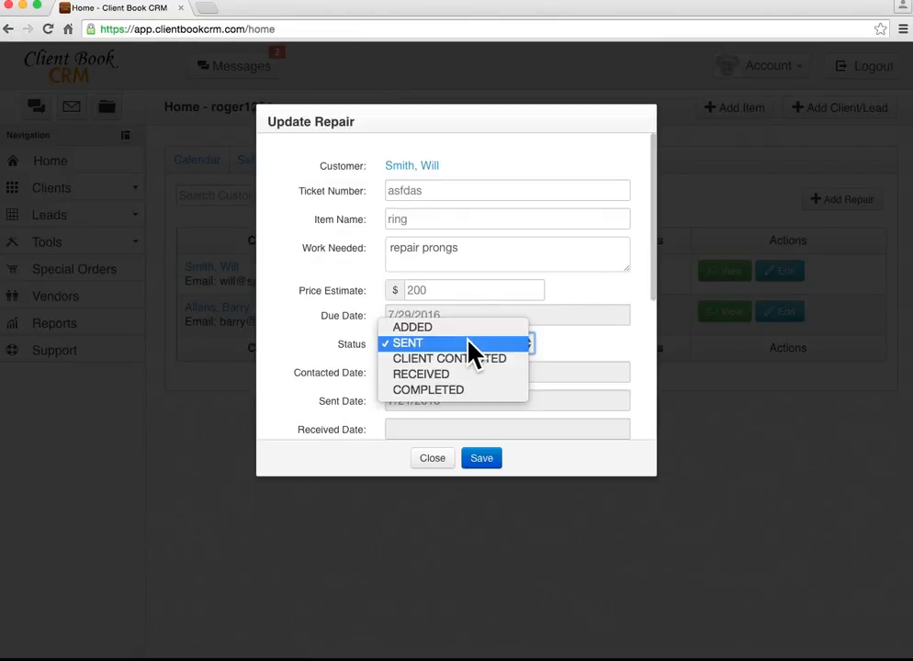
left_click(454, 391)
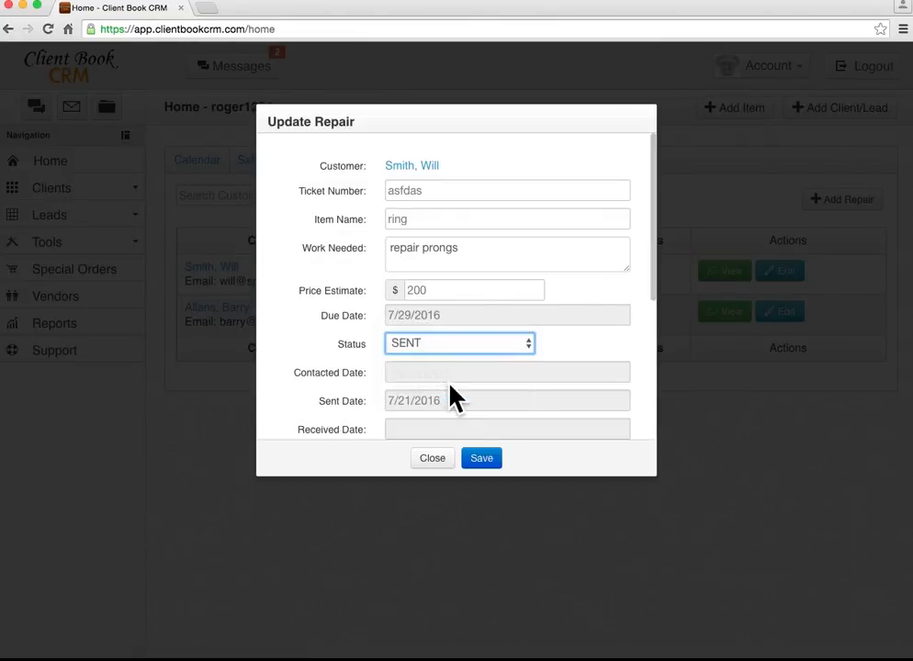
left_click(484, 466)
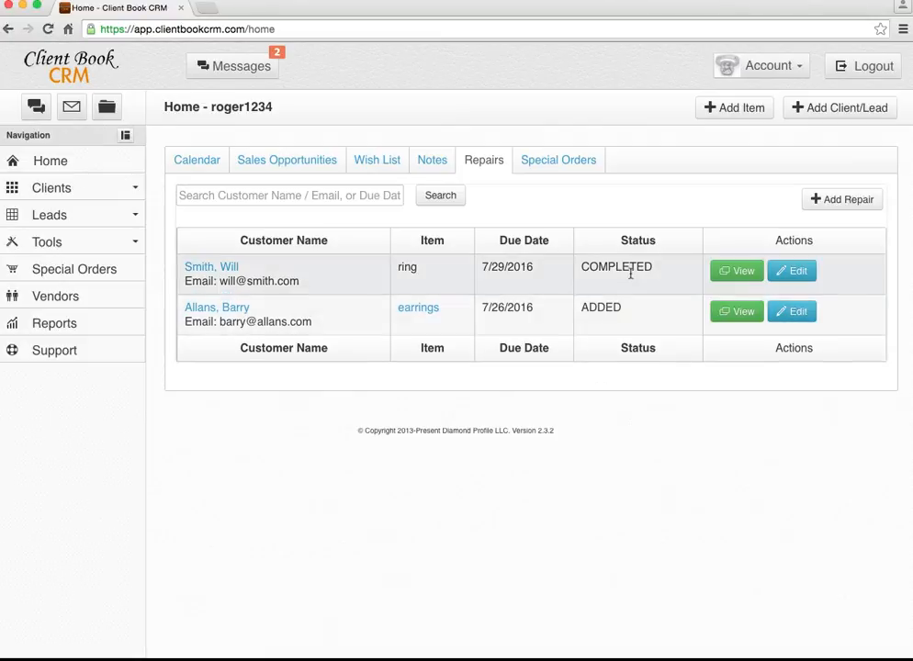
Show the Special Orders list and view the semi mounting order's details.
left_click(568, 165)
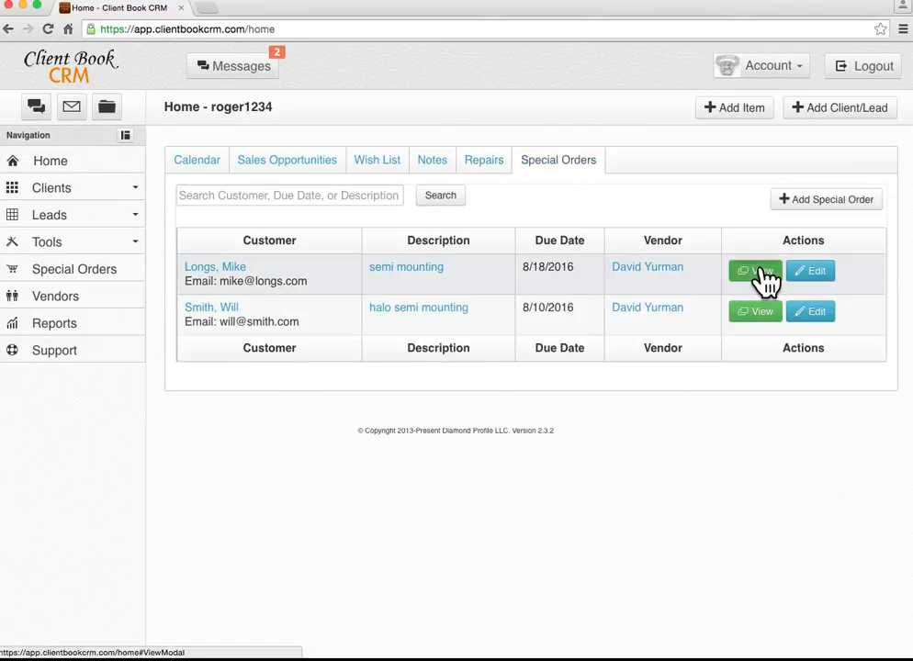
left_click(763, 274)
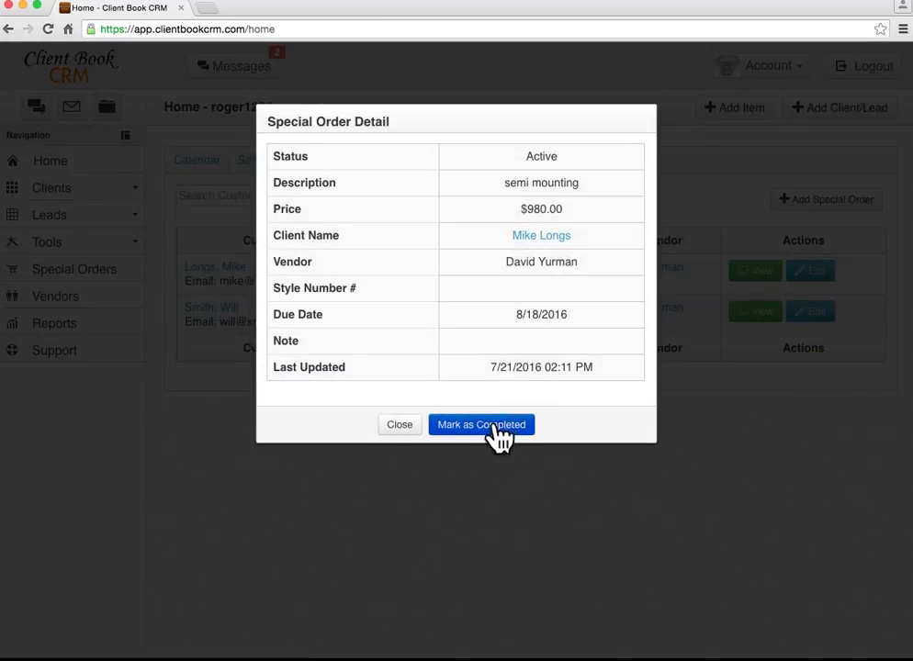
left_click(400, 425)
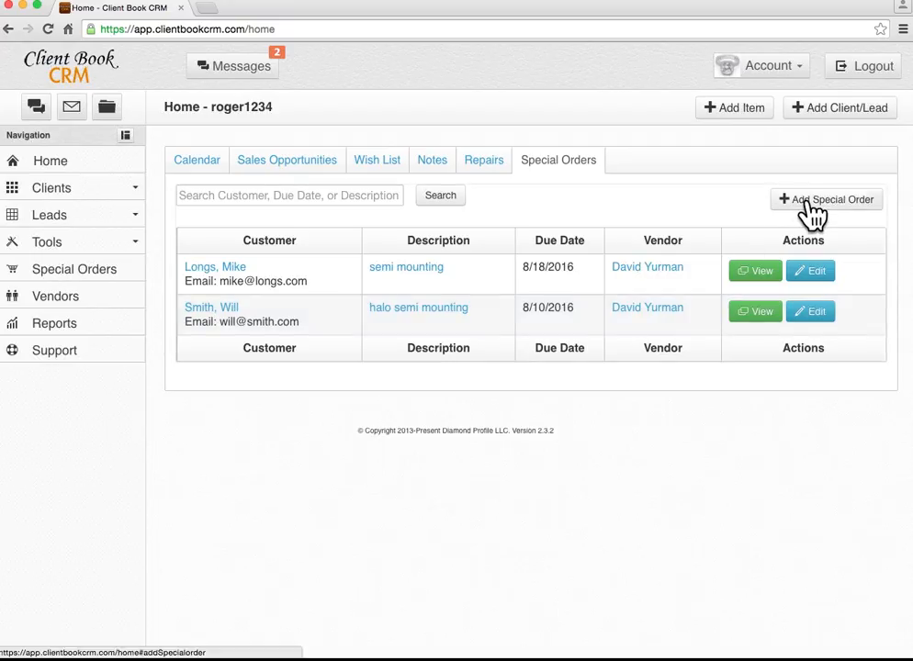
Start a new special order with due date 7/28/2016, then close it unsaved.
left_click(808, 201)
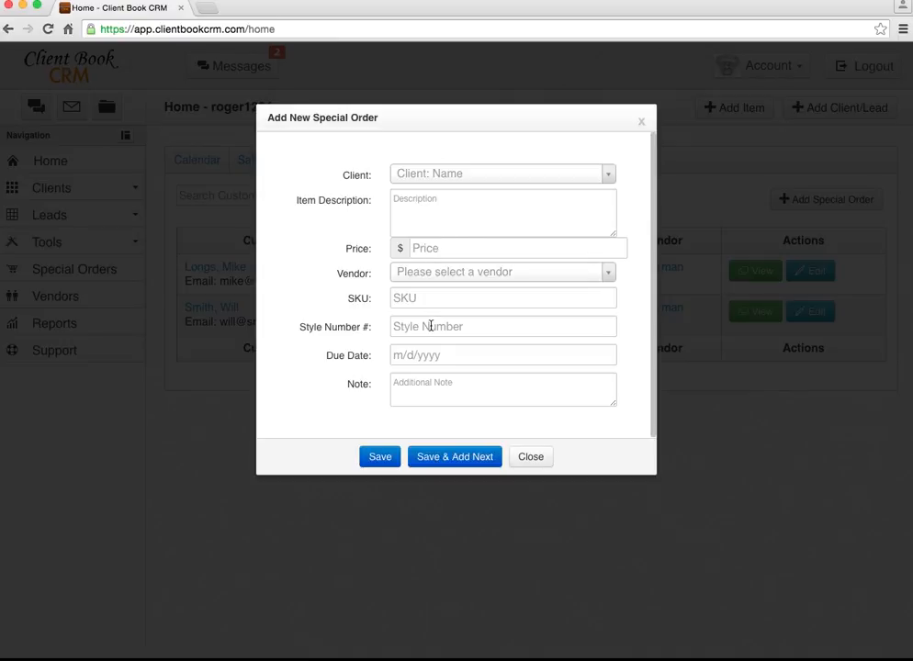
left_click(450, 362)
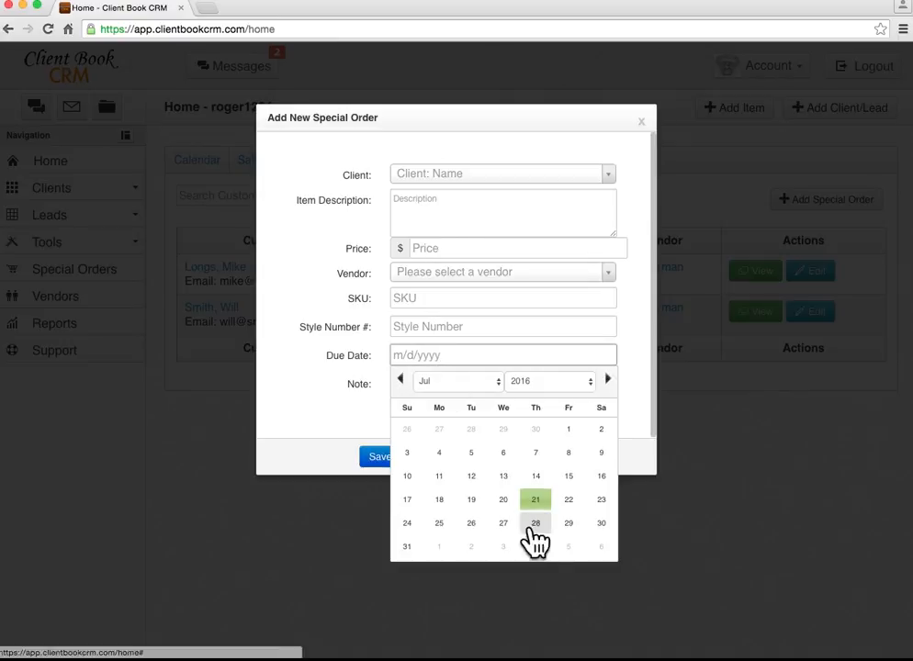
left_click(535, 522)
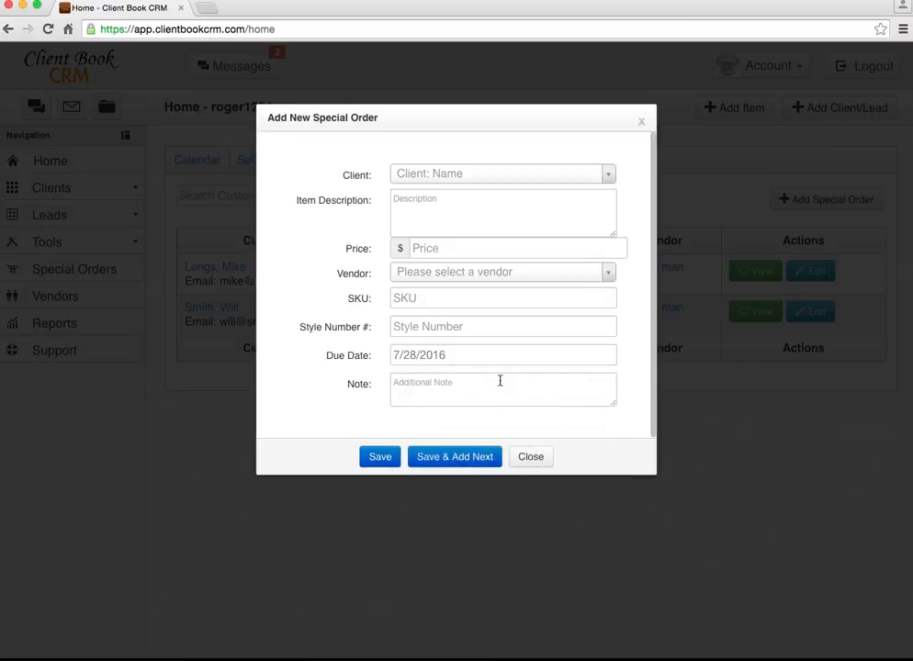
left_click(537, 457)
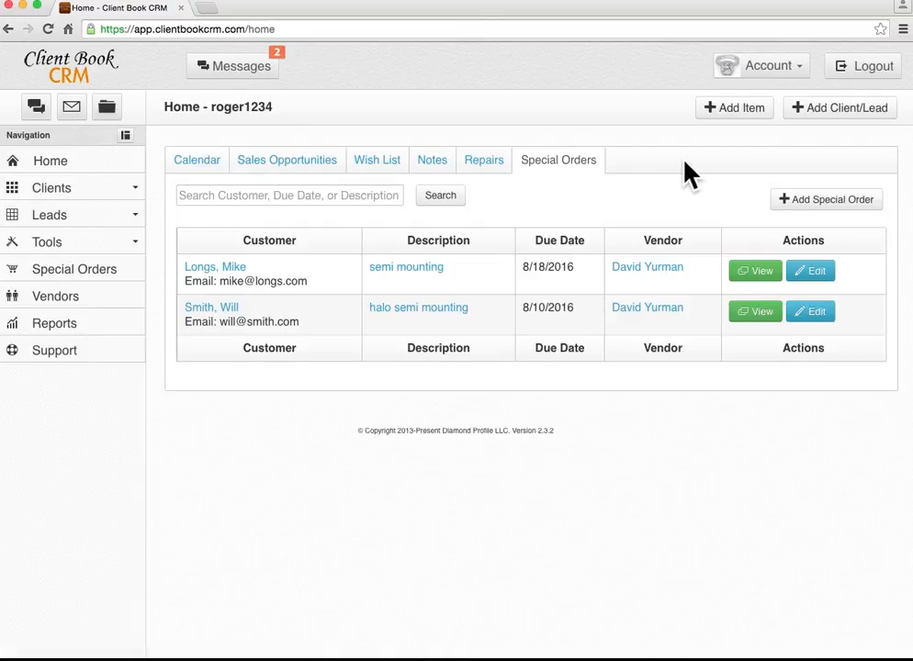
Start a new client/lead and enter the client's first and last name.
left_click(854, 111)
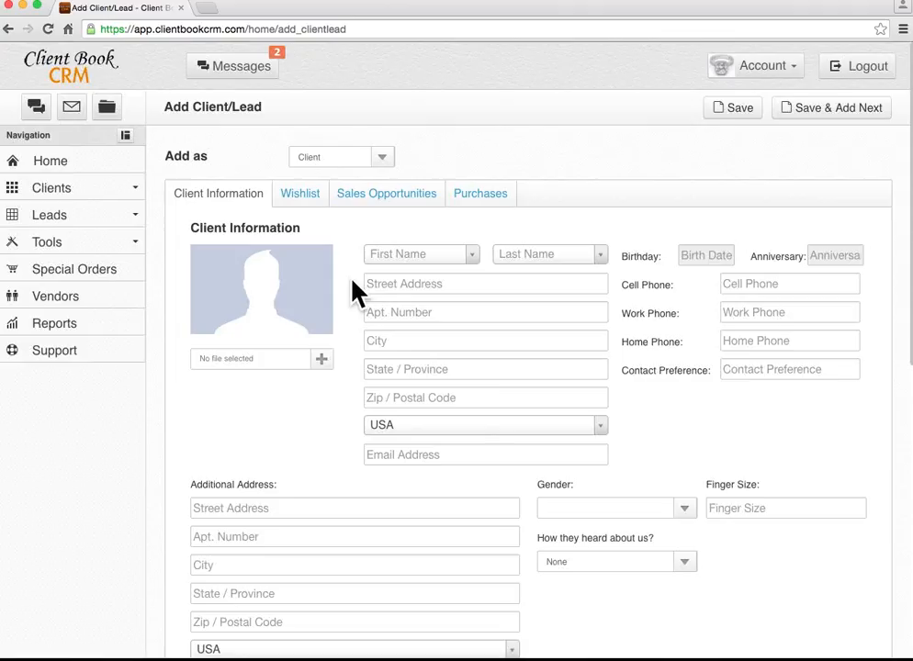
scroll(353, 285, "down", 3)
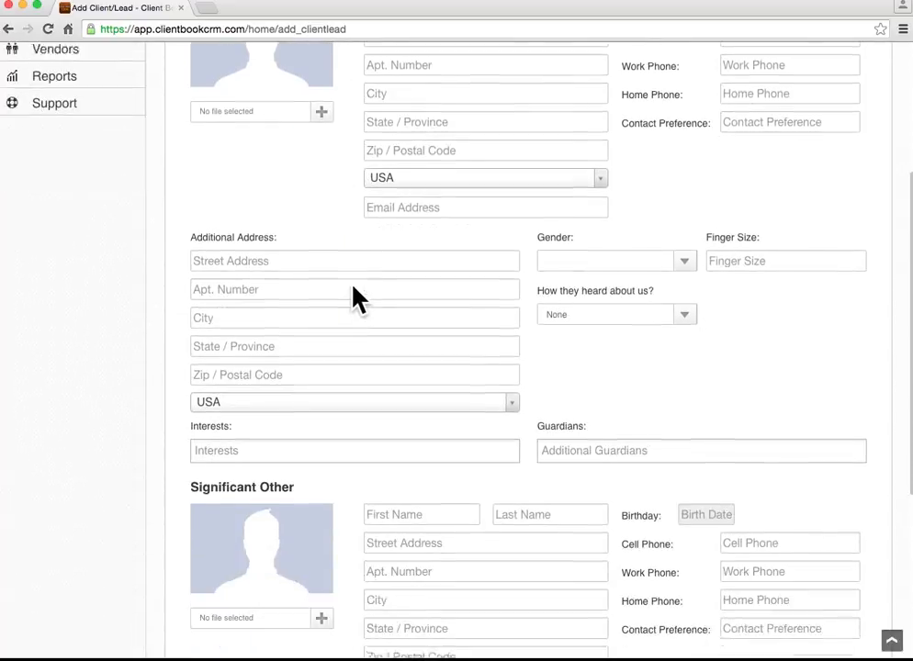
scroll(353, 285, "up", 3)
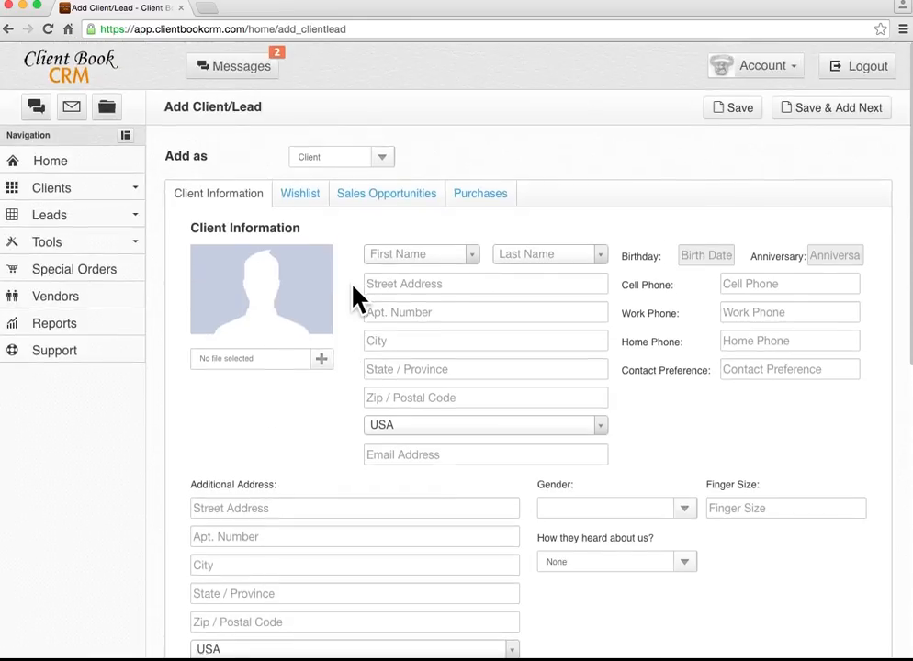
left_click(422, 265)
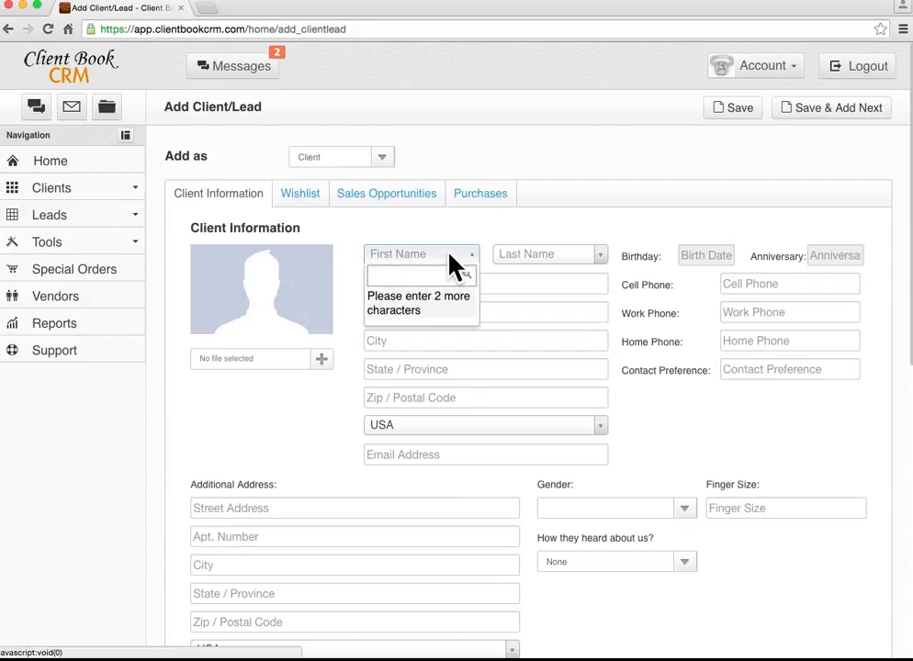
key("Return")
left_click(562, 254)
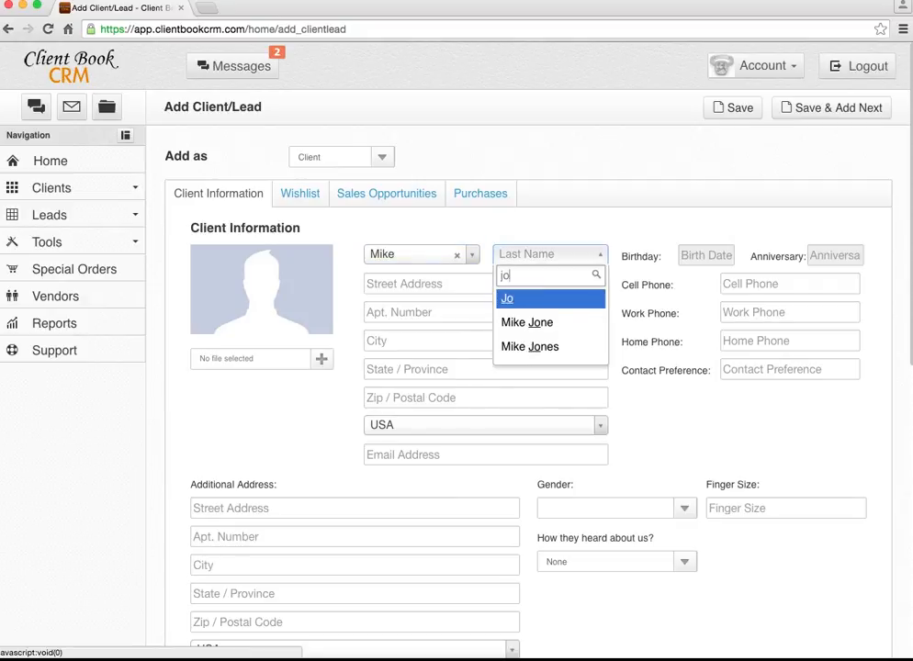
key("Return")
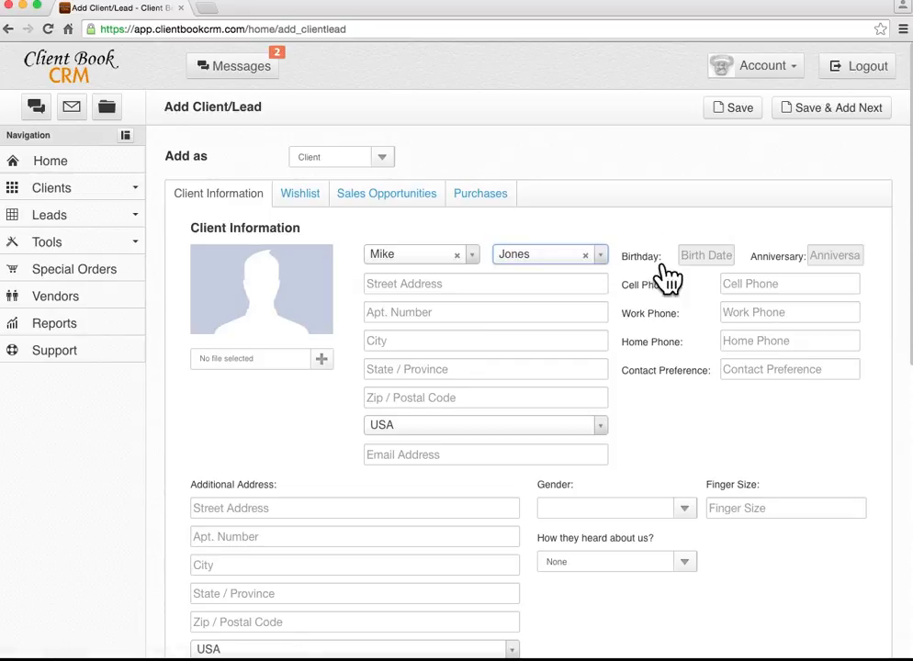
Set birthday 7/27/2016 and anniversary 7/8/2016, and enter the client's cell phone and e-mail.
left_click(702, 262)
left_click(790, 422)
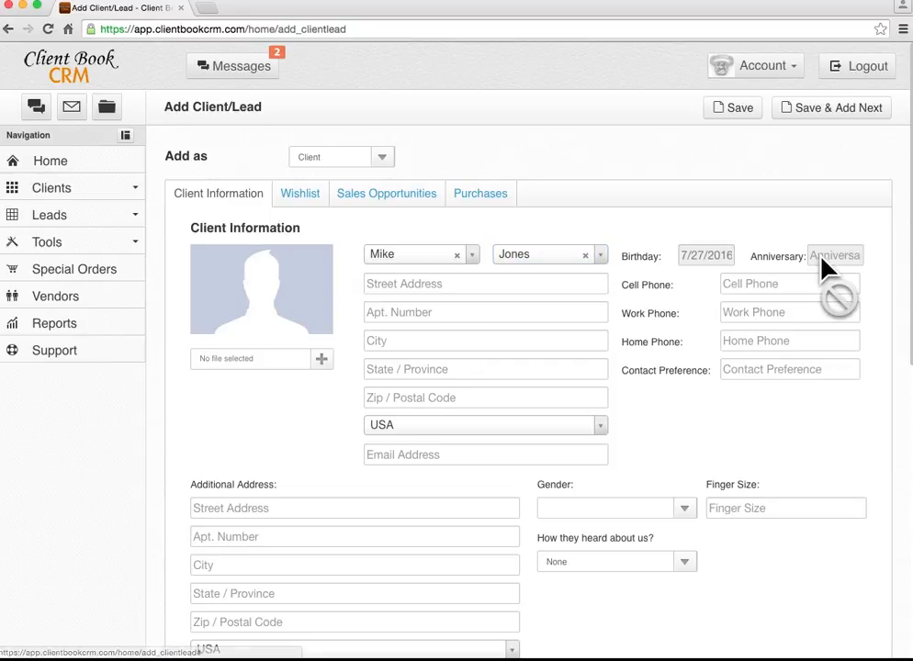
left_click(826, 261)
left_click(860, 354)
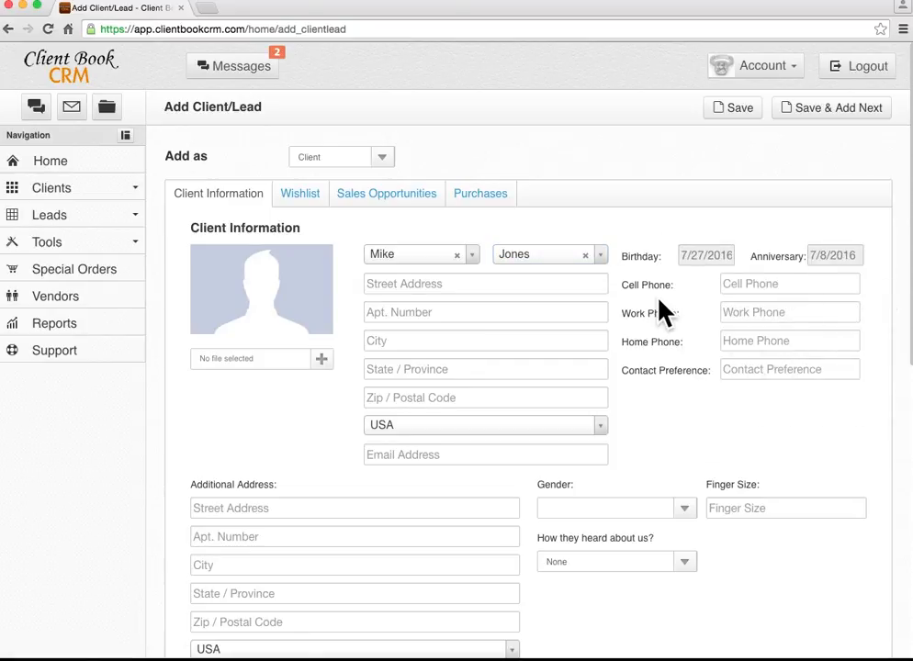
left_click(730, 285)
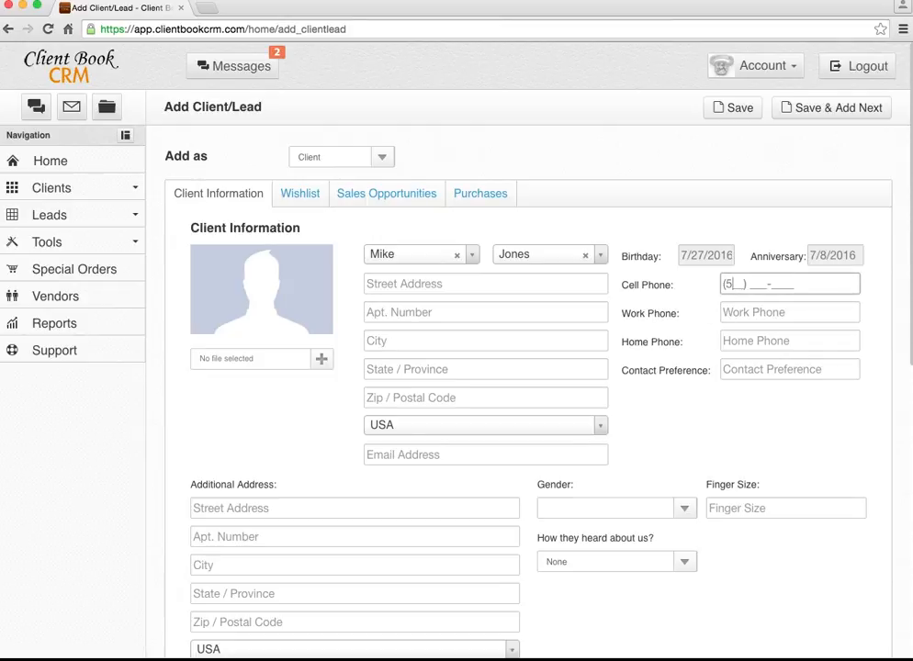
type("513) 555-1234")
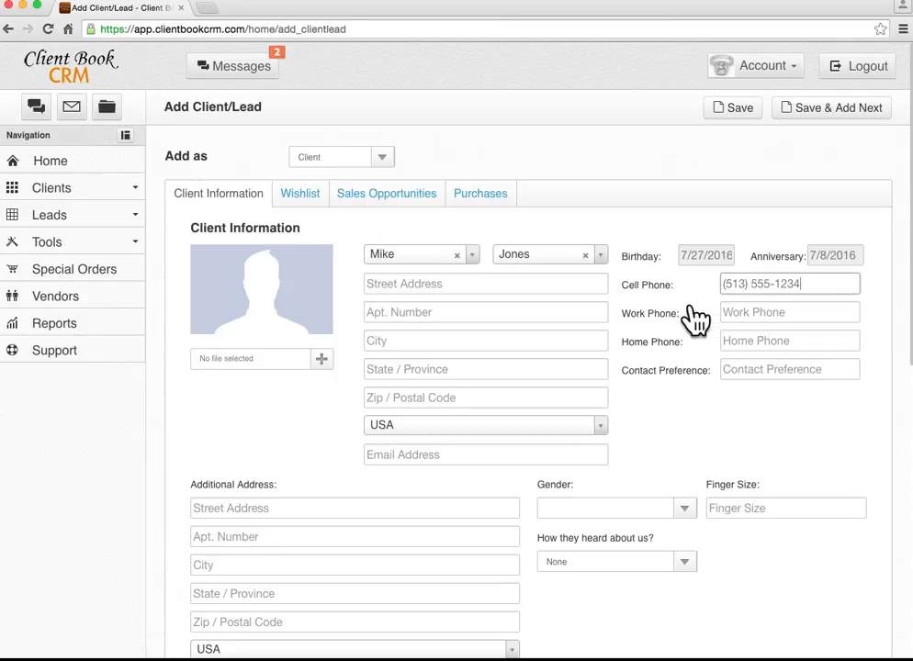
scroll(474, 358, "down", 2)
left_click(454, 350)
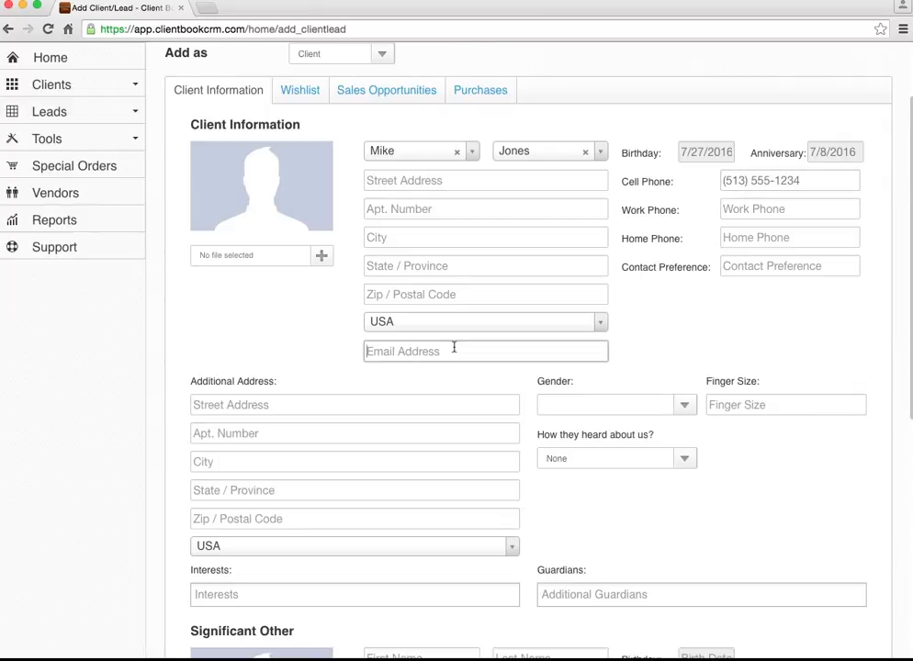
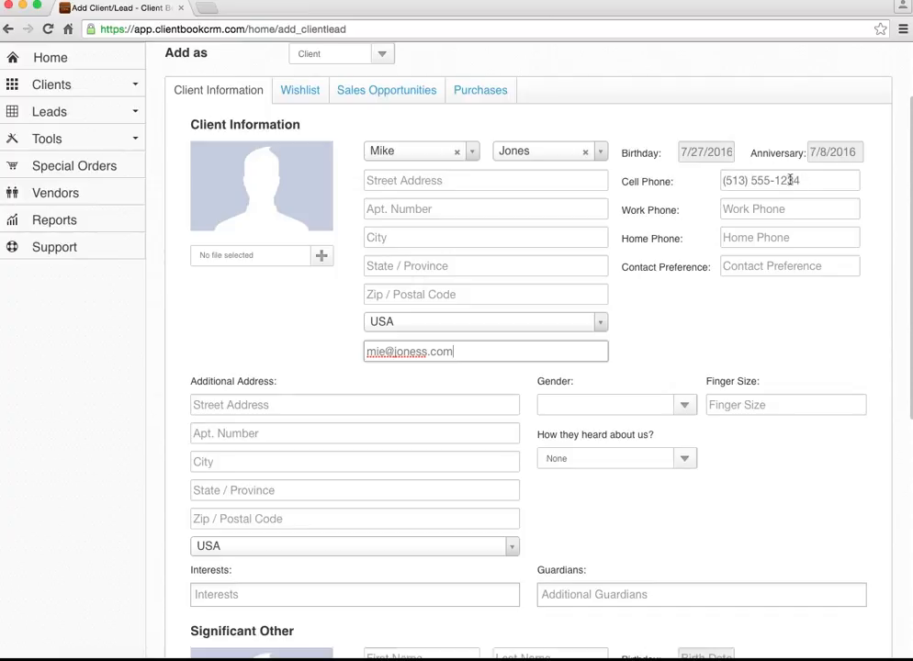
Add Ruby, rolex, david yurman and Diamonds as the client's interests.
scroll(409, 365, "down", 1)
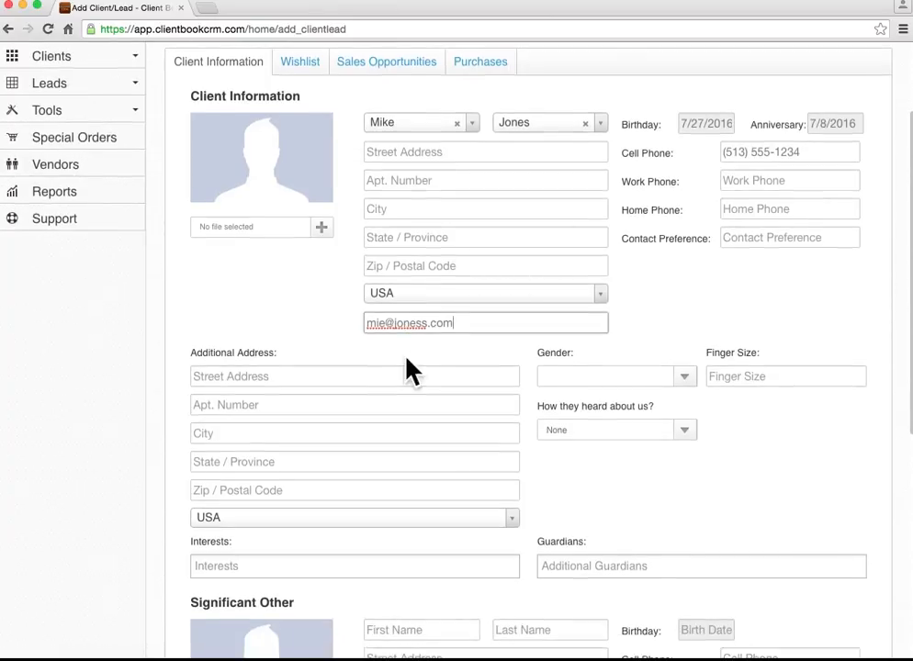
scroll(413, 371, "up", 2)
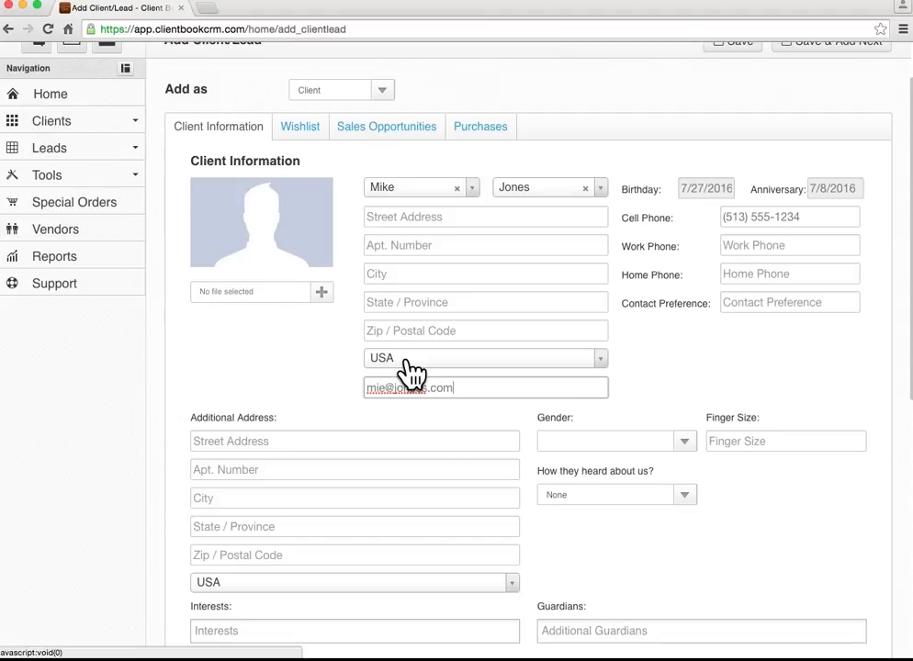
scroll(385, 433, "down", 4)
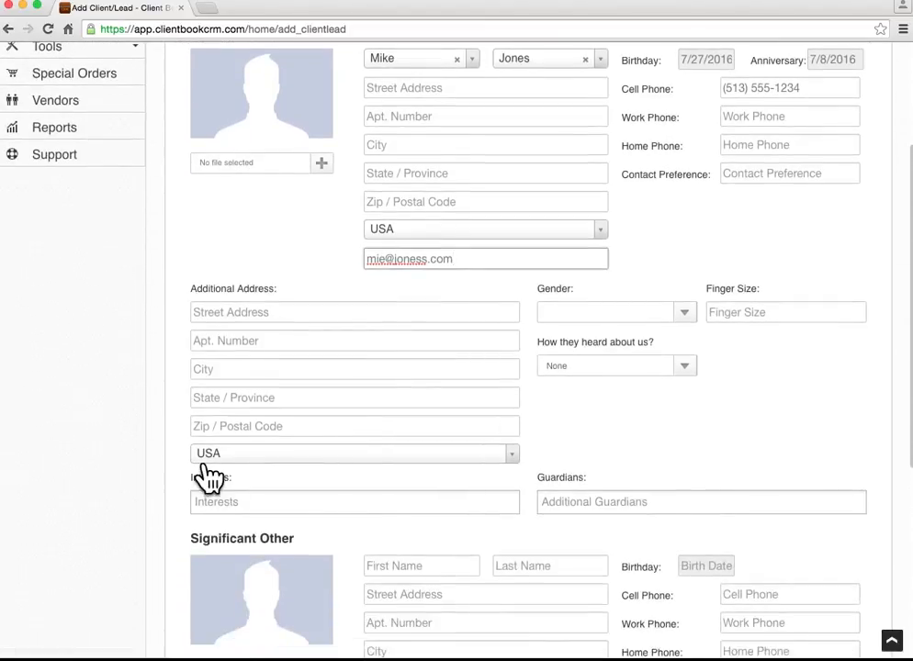
left_click(225, 505)
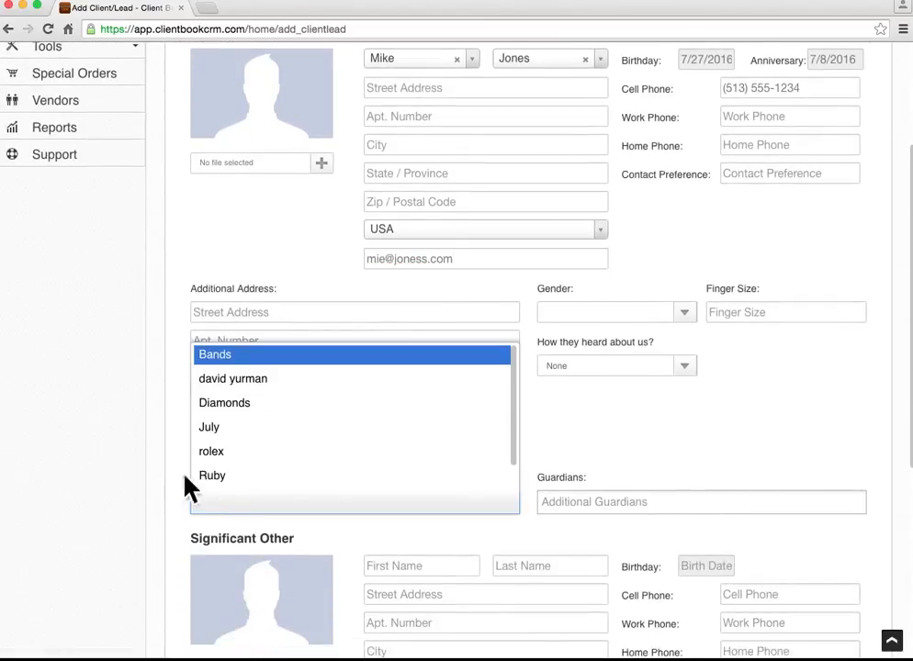
left_click(185, 474)
left_click(239, 502)
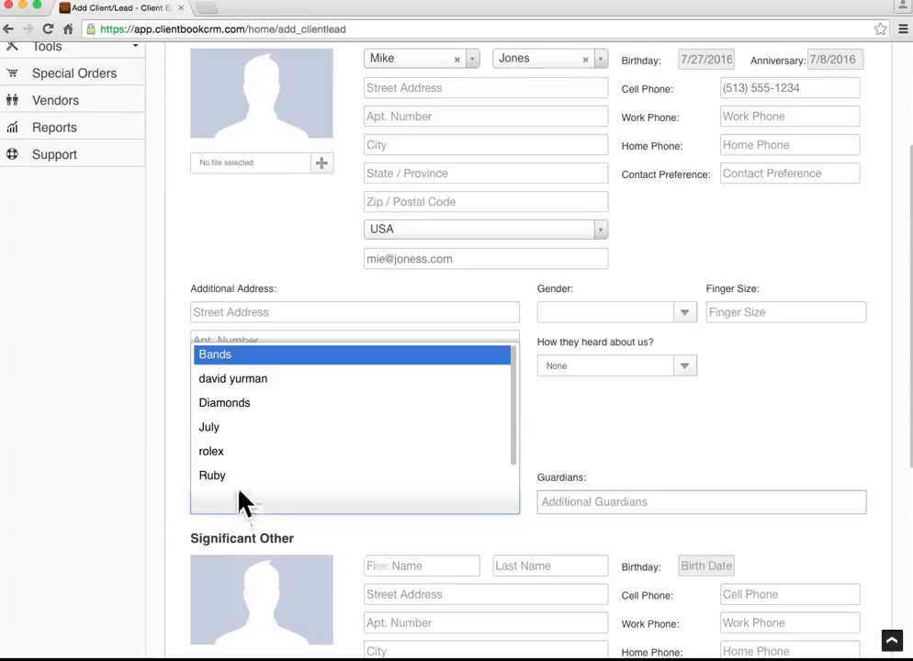
left_click(239, 477)
left_click(260, 512)
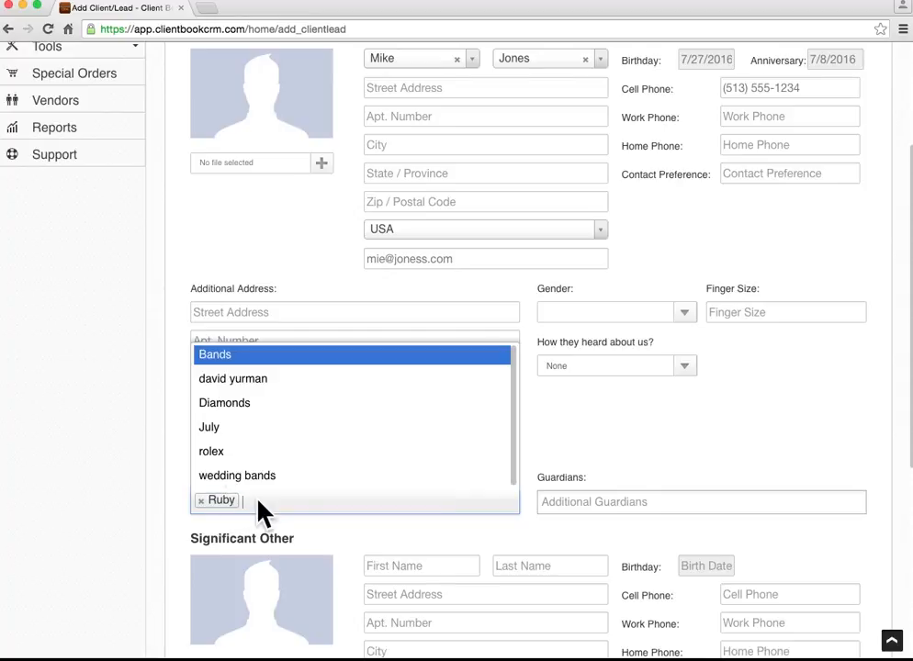
left_click(230, 452)
left_click(310, 511)
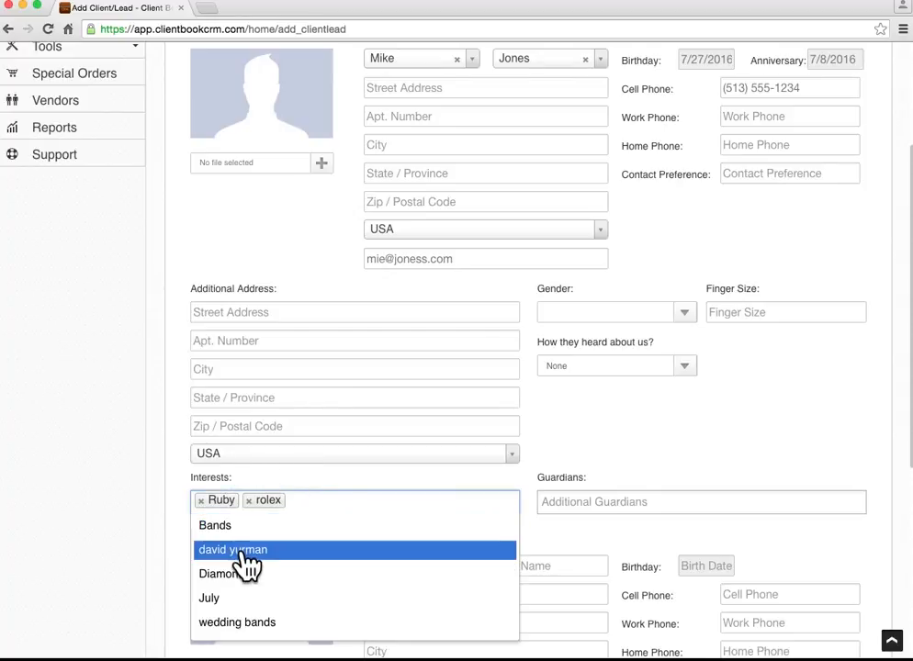
left_click(246, 549)
left_click(276, 502)
left_click(283, 549)
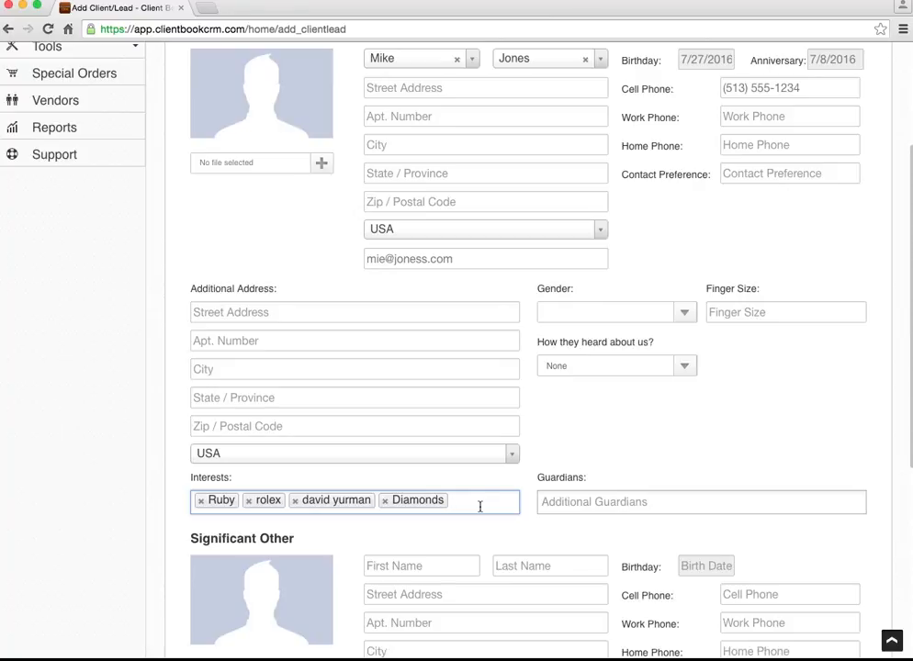
Enter the client's finger size as 10.
scroll(480, 506, "up", 3)
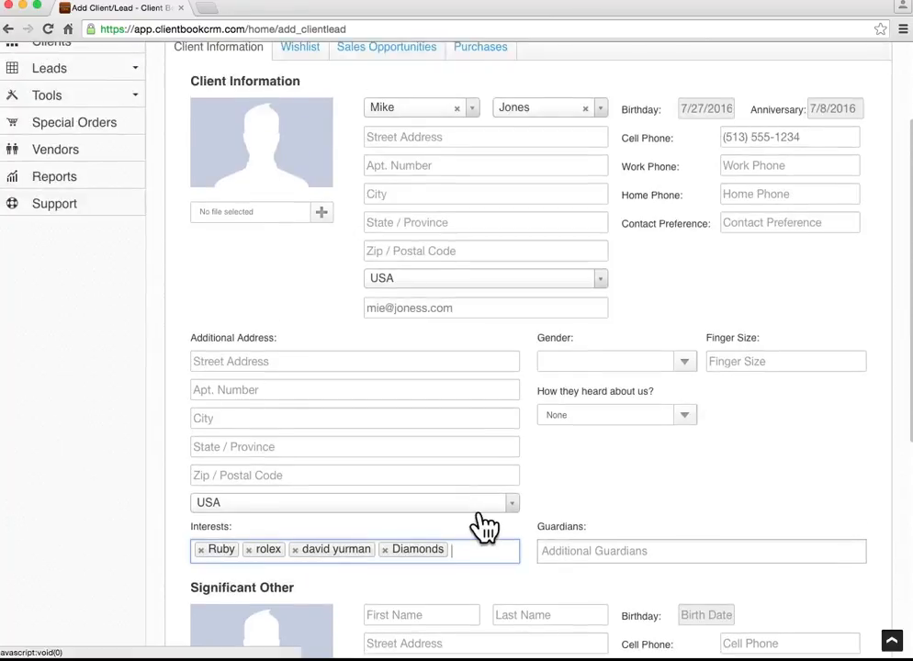
left_click(716, 451)
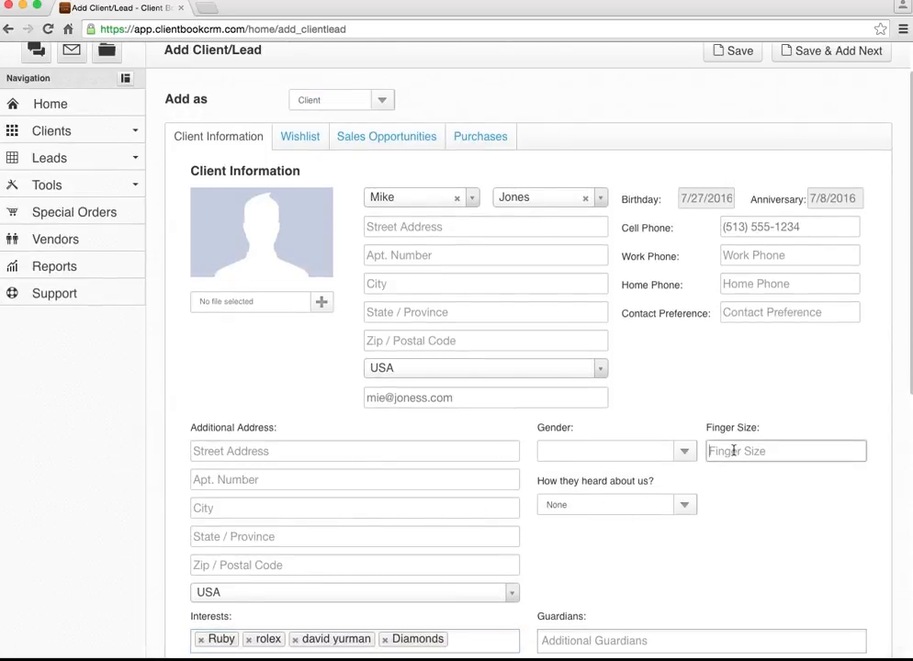
type("10")
scroll(416, 491, "down", 5)
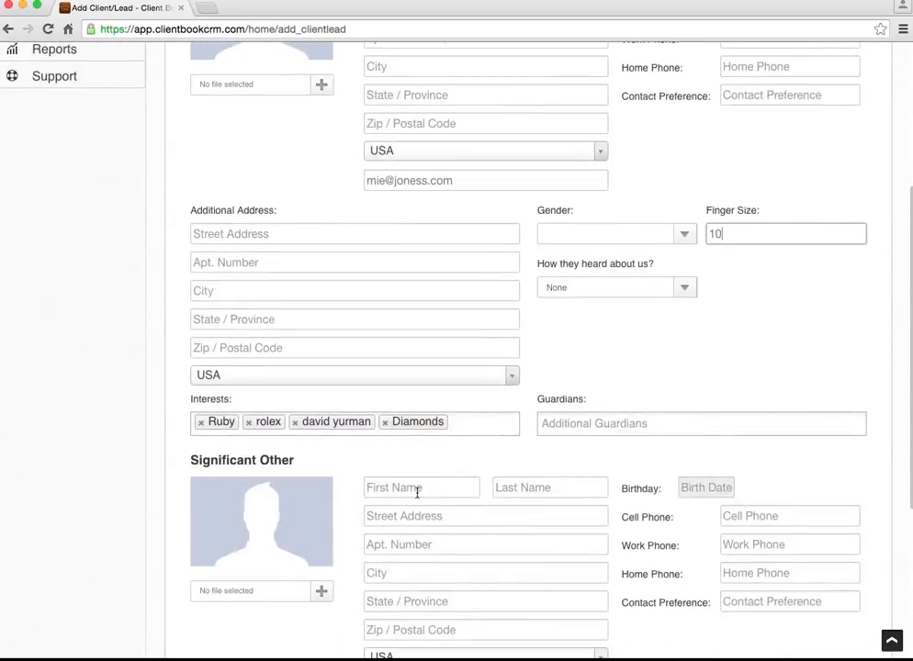
Enter the significant other's first name, birthday 7/20/2016 and finger size 5.
left_click(416, 487)
type("Lisa")
scroll(714, 368, "down", 4)
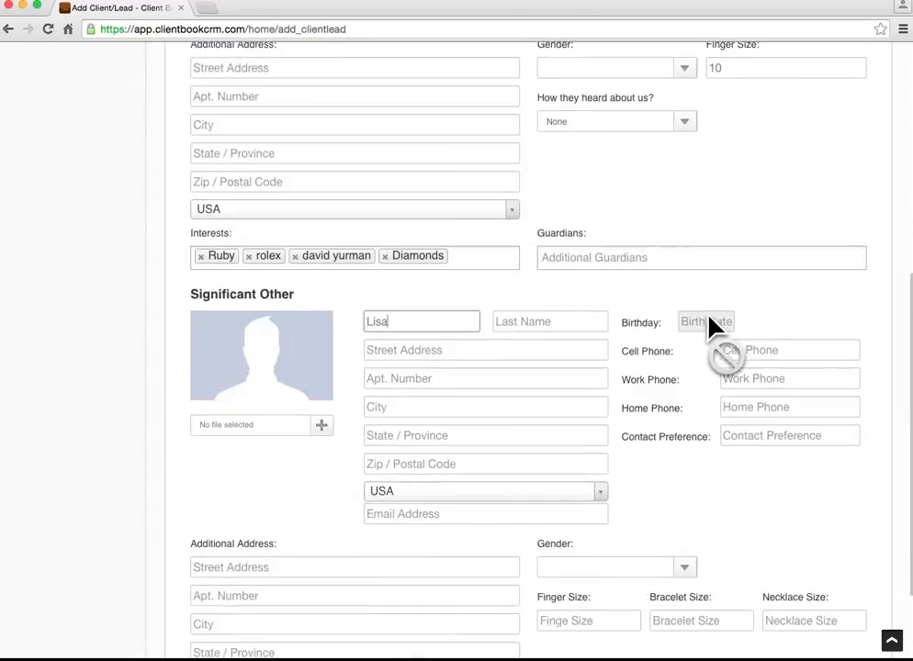
left_click(715, 324)
left_click(790, 466)
scroll(579, 489, "down", 3)
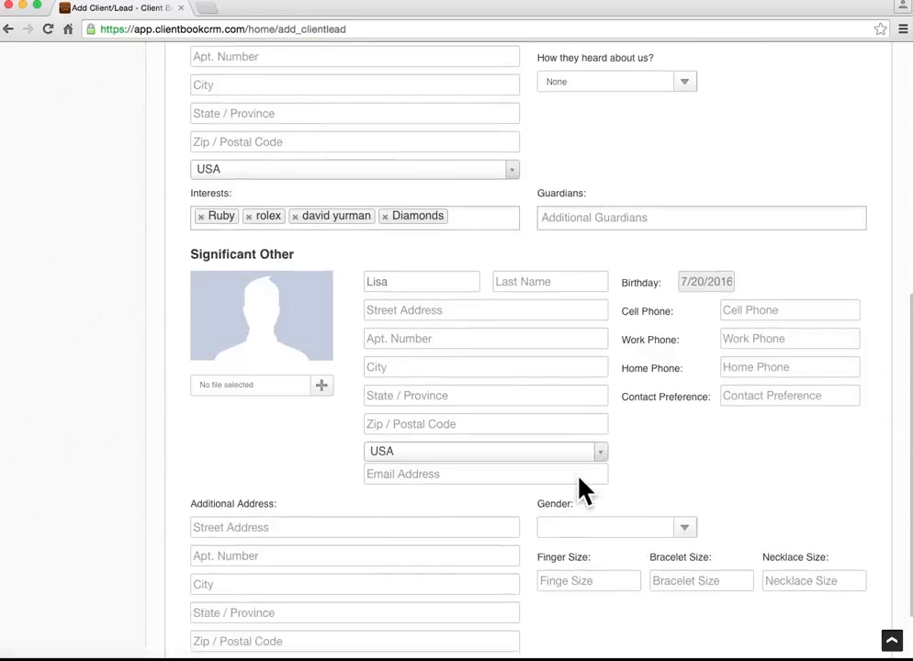
scroll(428, 445, "down", 1)
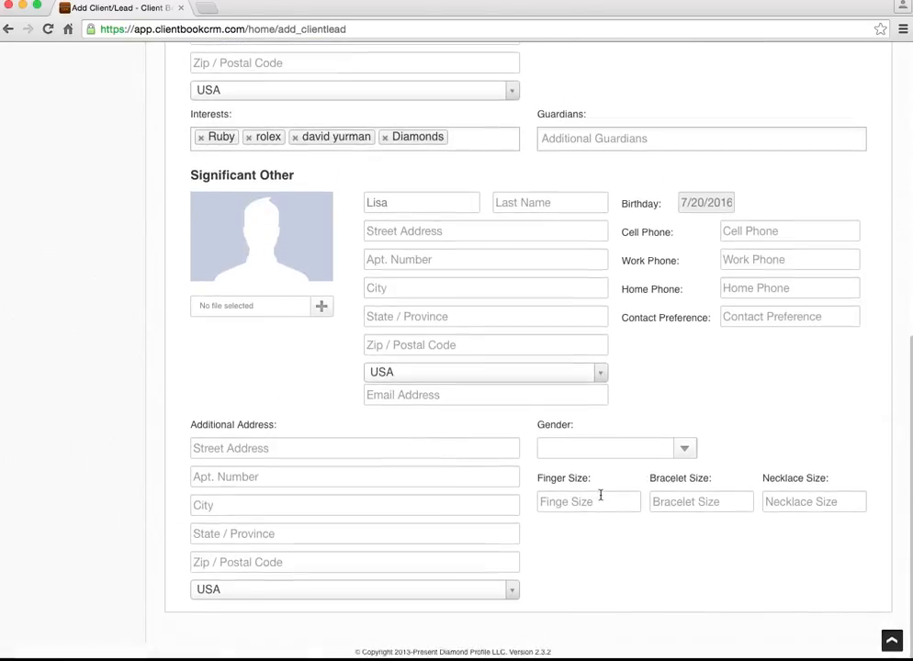
left_click(593, 496)
type("5")
scroll(531, 417, "up", 2)
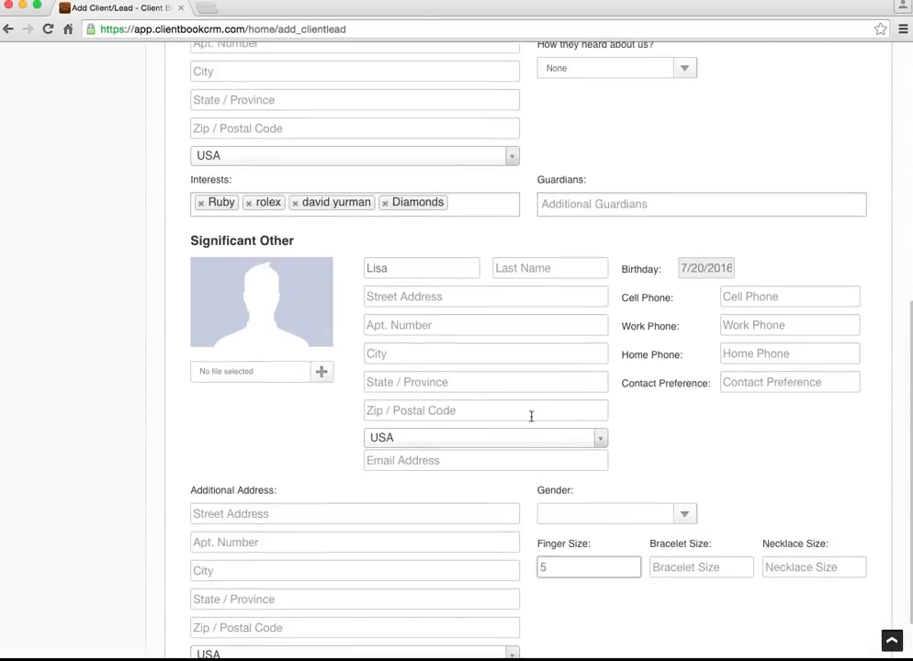
scroll(530, 416, "up", 10)
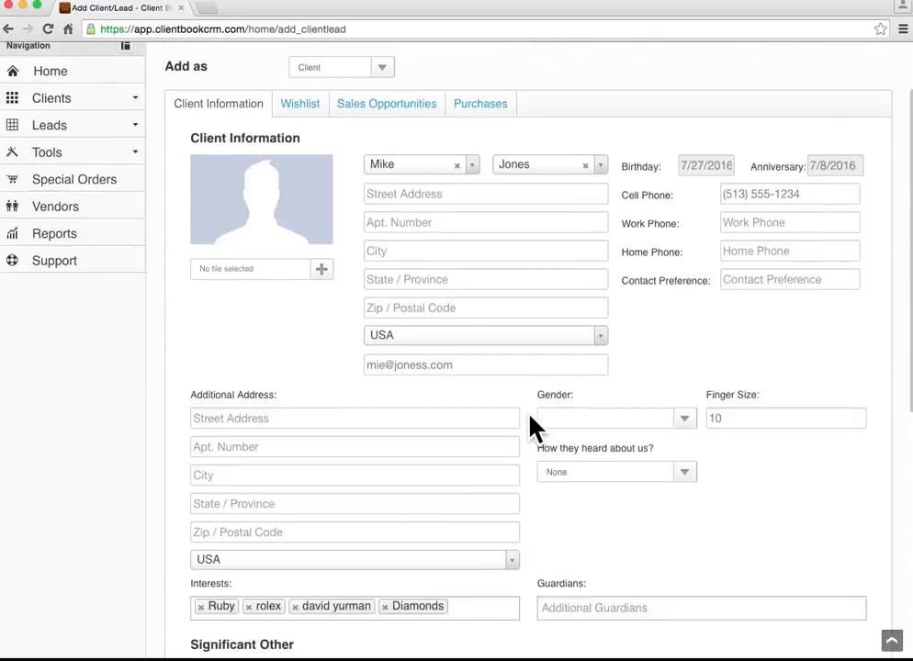
scroll(514, 431, "up", 2)
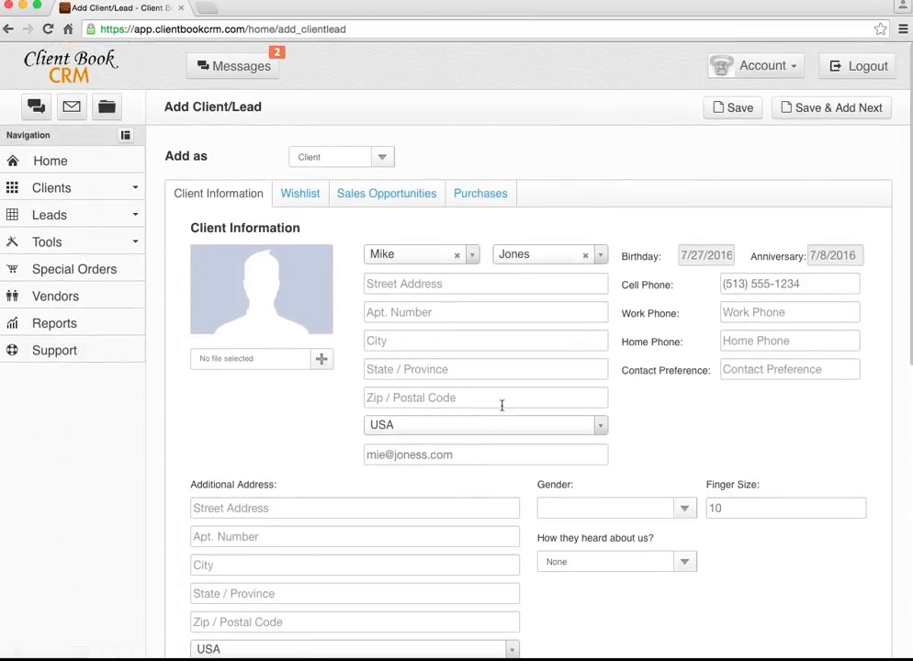
left_click(304, 195)
Add a ring priced $799 to the client's wishlist.
left_click(804, 230)
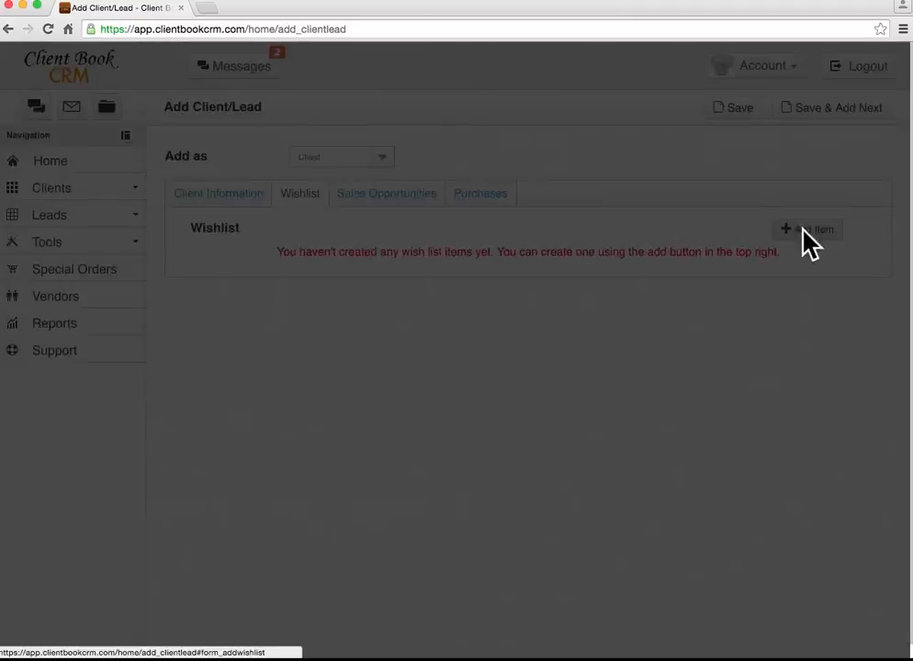
left_click(420, 211)
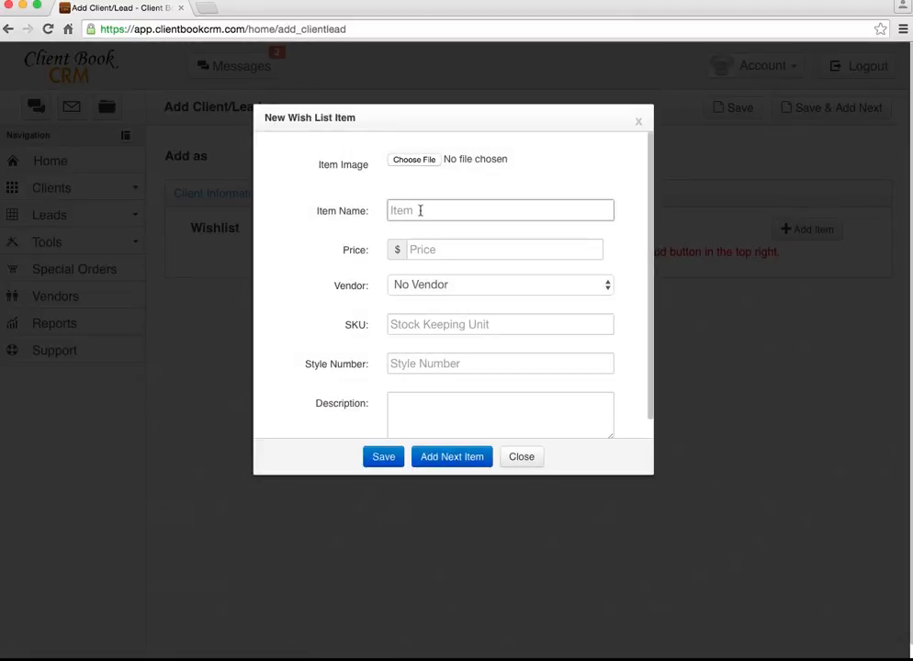
type("ring")
key("Tab")
type("799")
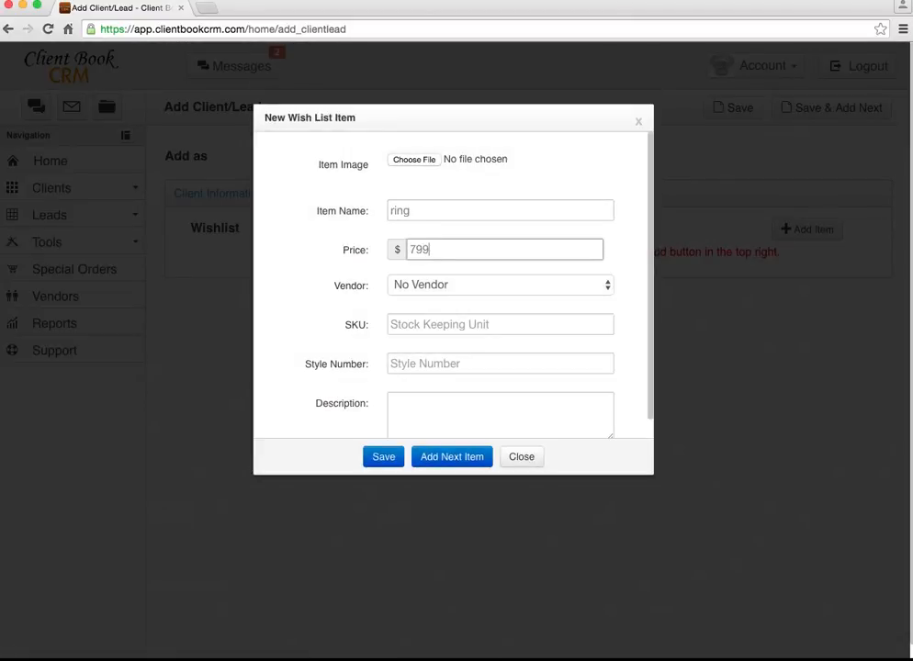
left_click(446, 465)
Add a watch priced $423, then return to Client Information.
left_click(432, 210)
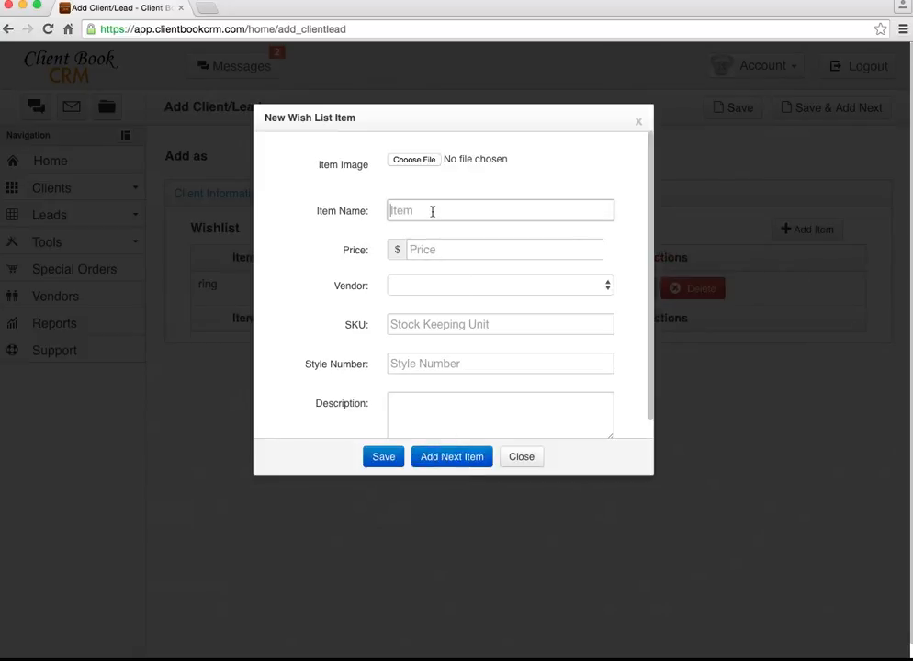
type("watch")
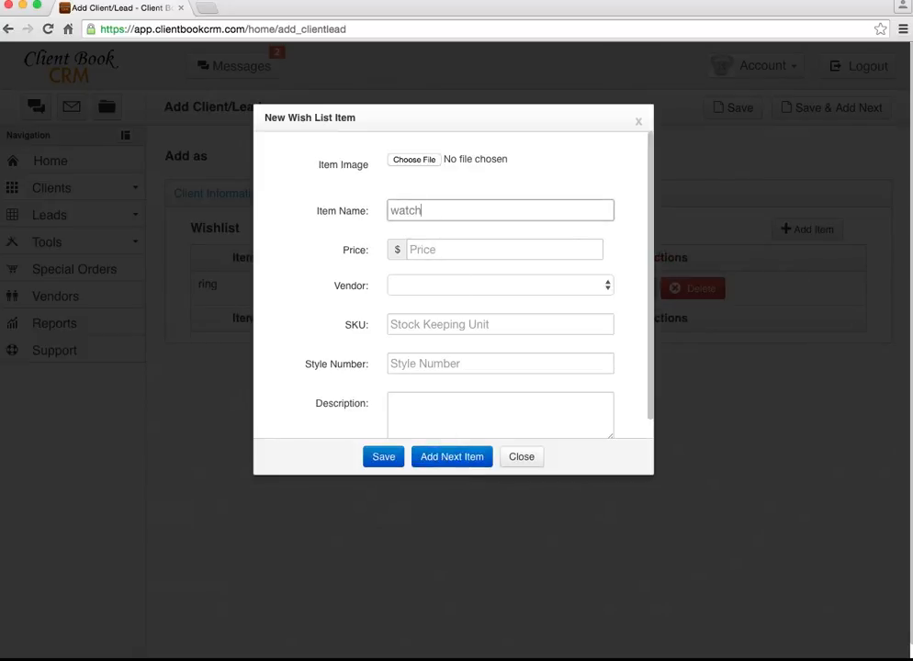
left_click(430, 249)
type("423")
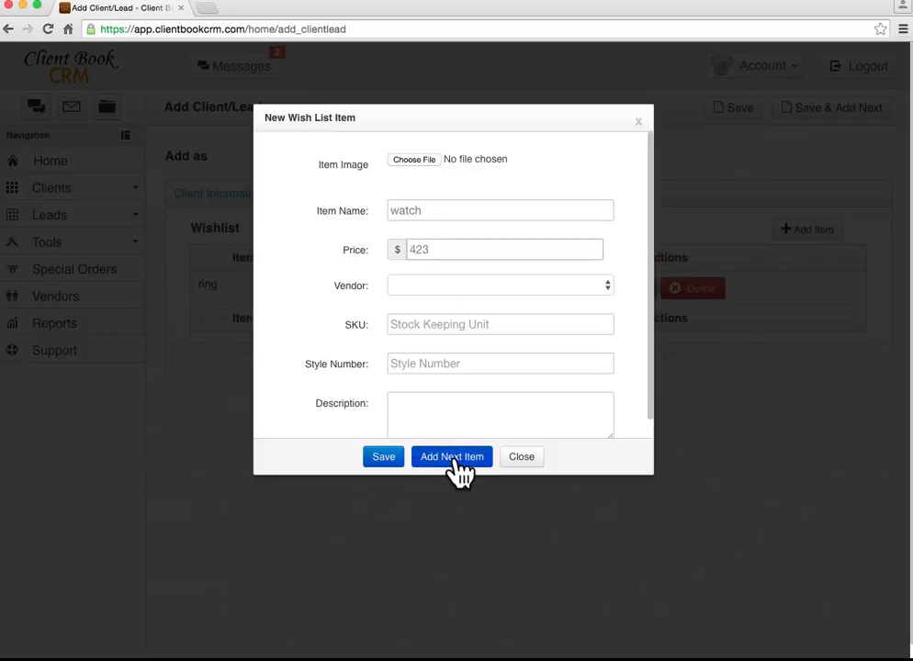
left_click(450, 459)
left_click(519, 459)
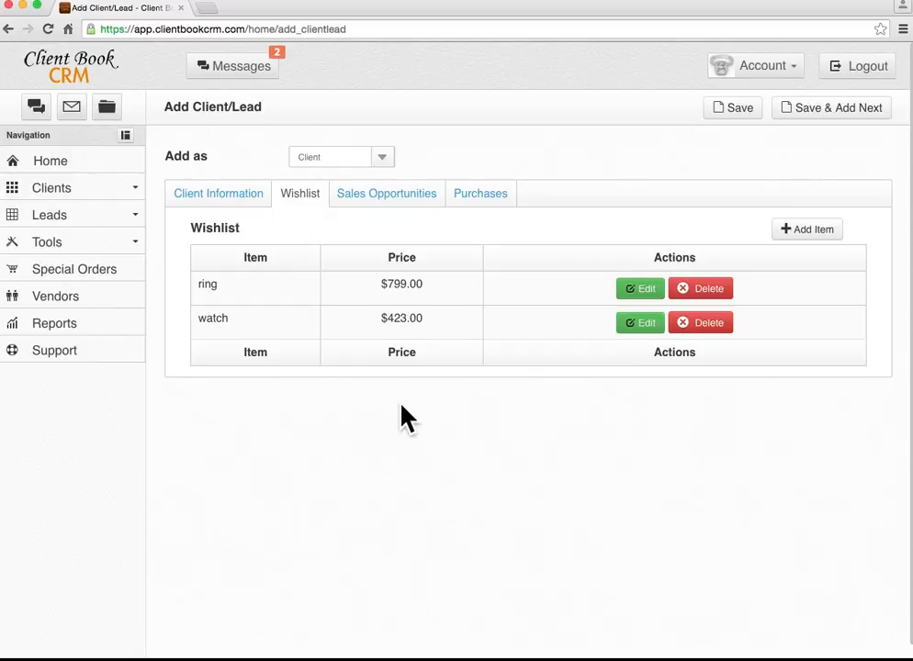
left_click(217, 199)
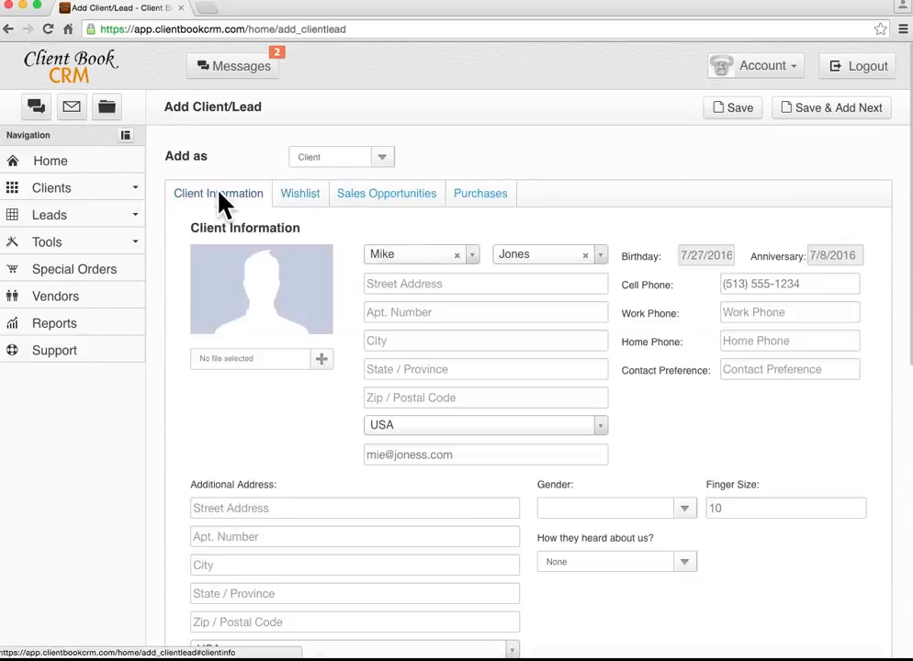
Toggle 'Add as' between Lead and Client to compare fields, finally settling on Client.
left_click(390, 165)
left_click(336, 172)
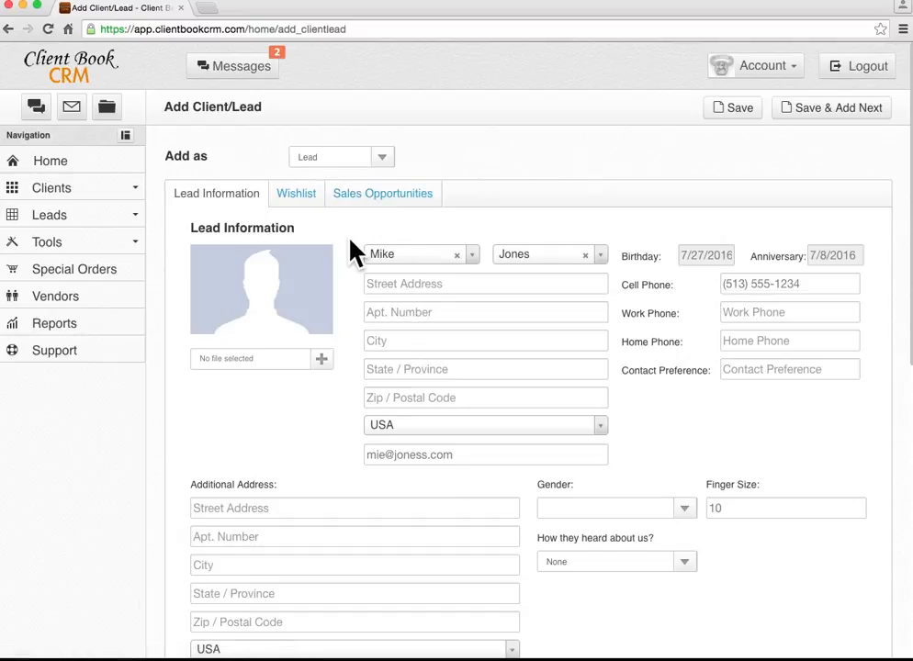
left_click(386, 162)
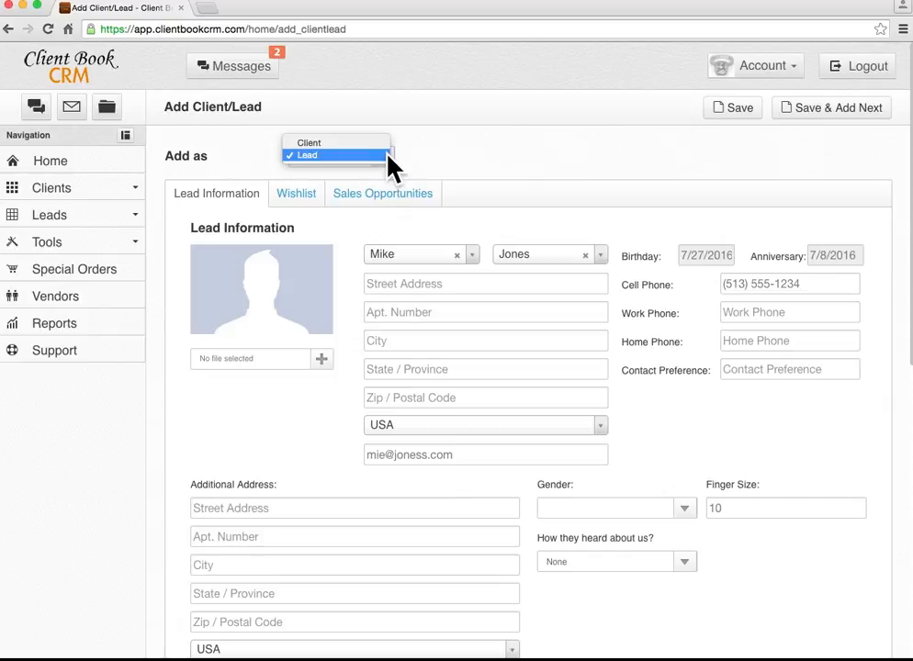
left_click(377, 152)
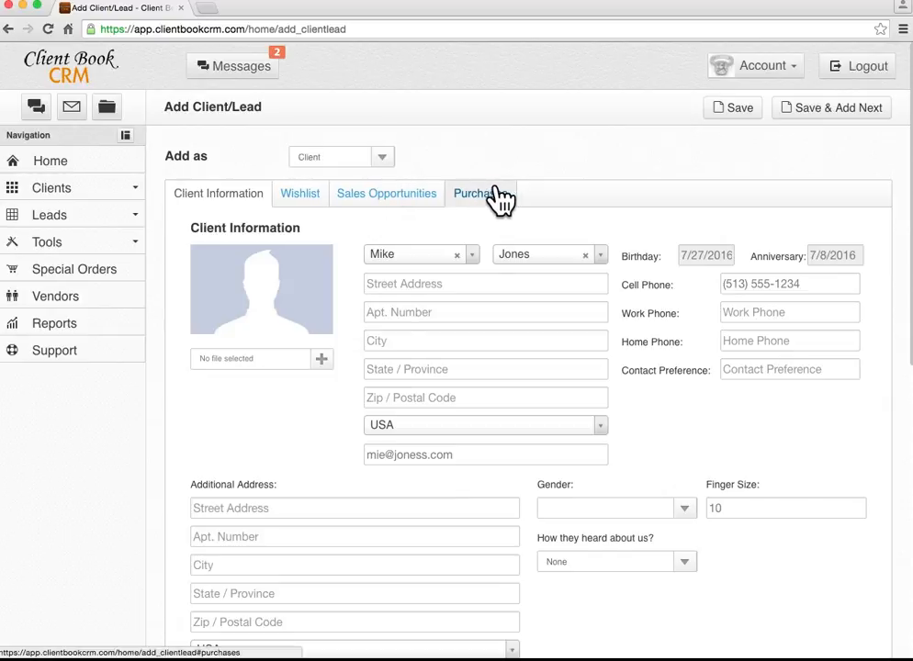
left_click(384, 160)
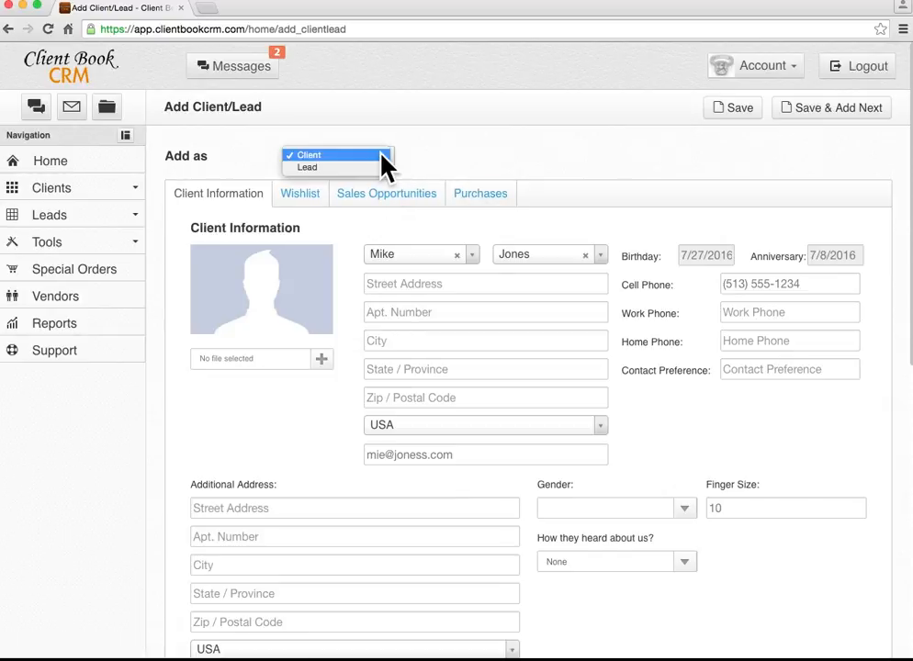
left_click(375, 167)
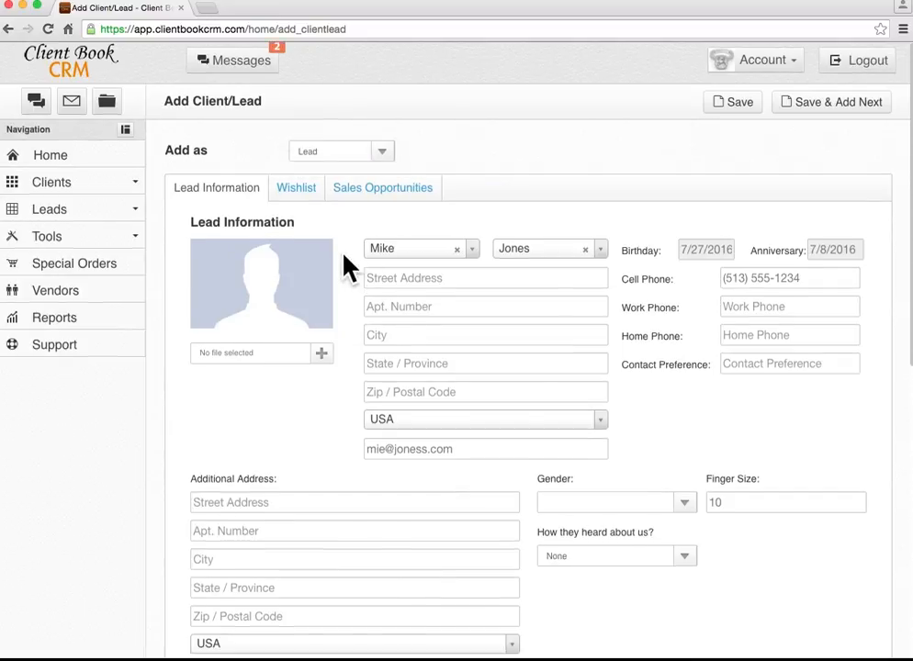
scroll(346, 265, "down", 5)
left_click_drag(751, 420, 798, 419)
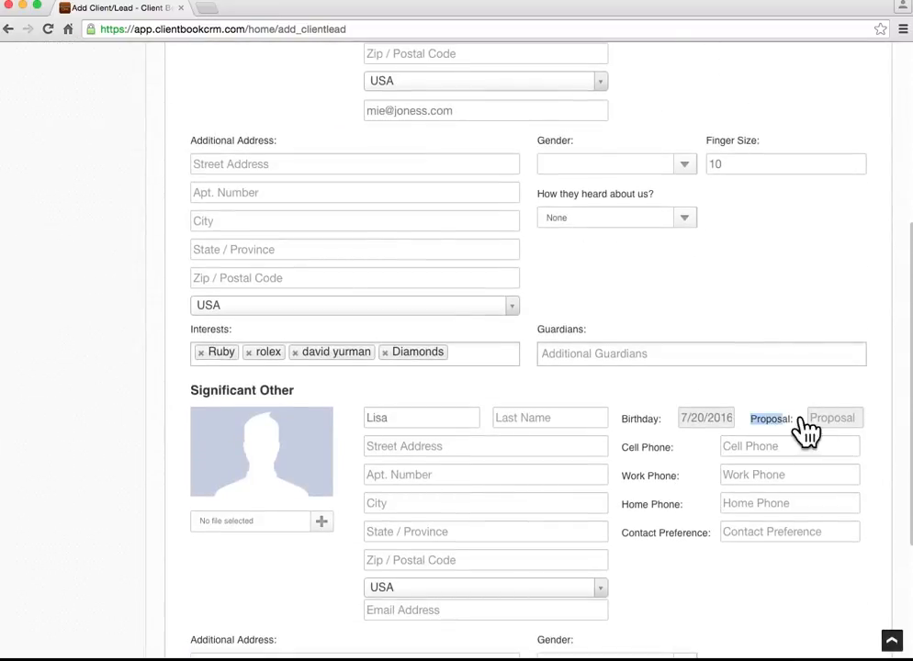
scroll(611, 403, "down", 3)
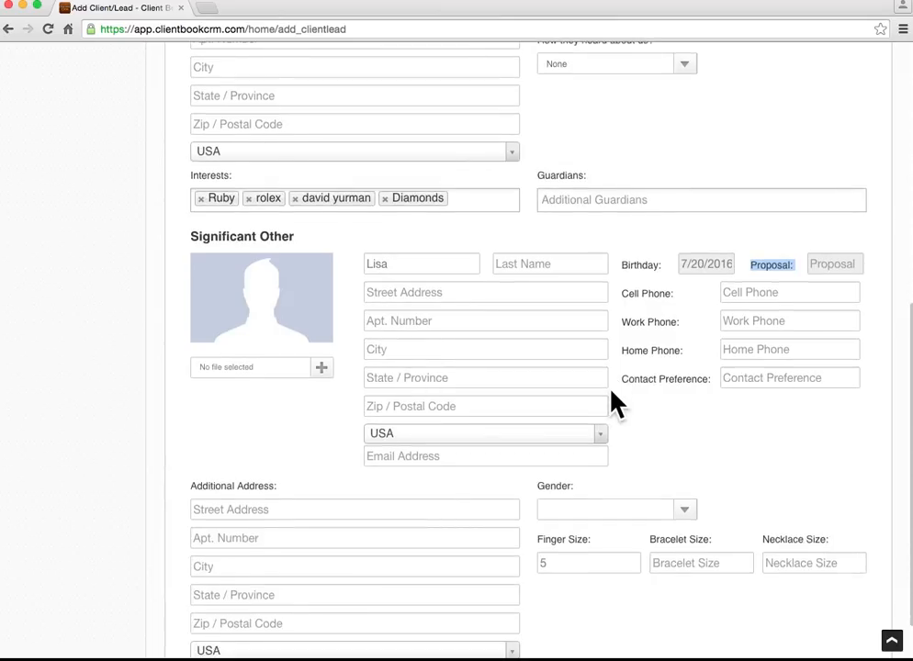
scroll(613, 404, "down", 1)
scroll(611, 403, "up", 10)
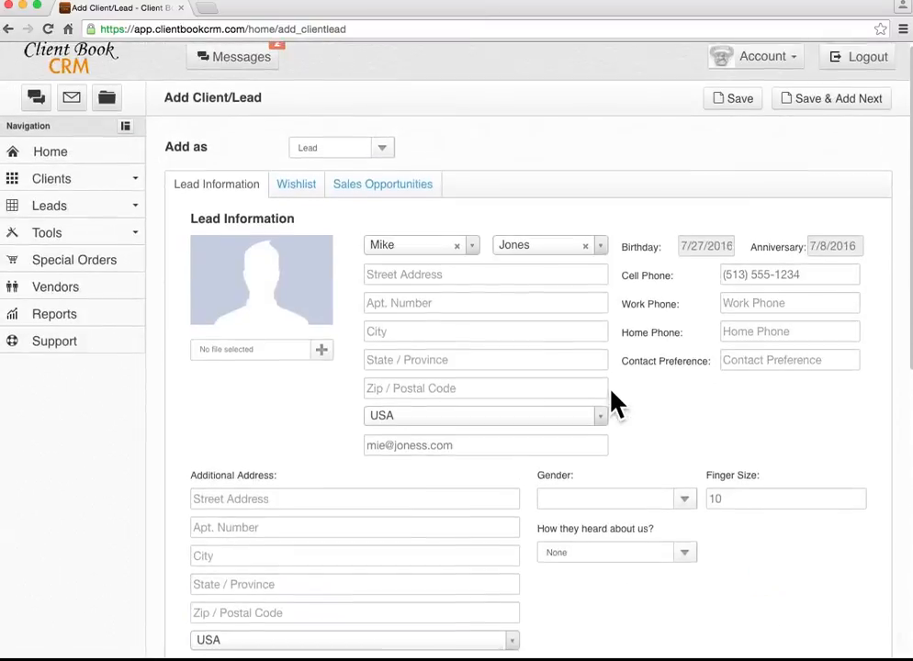
left_click(384, 158)
left_click(356, 144)
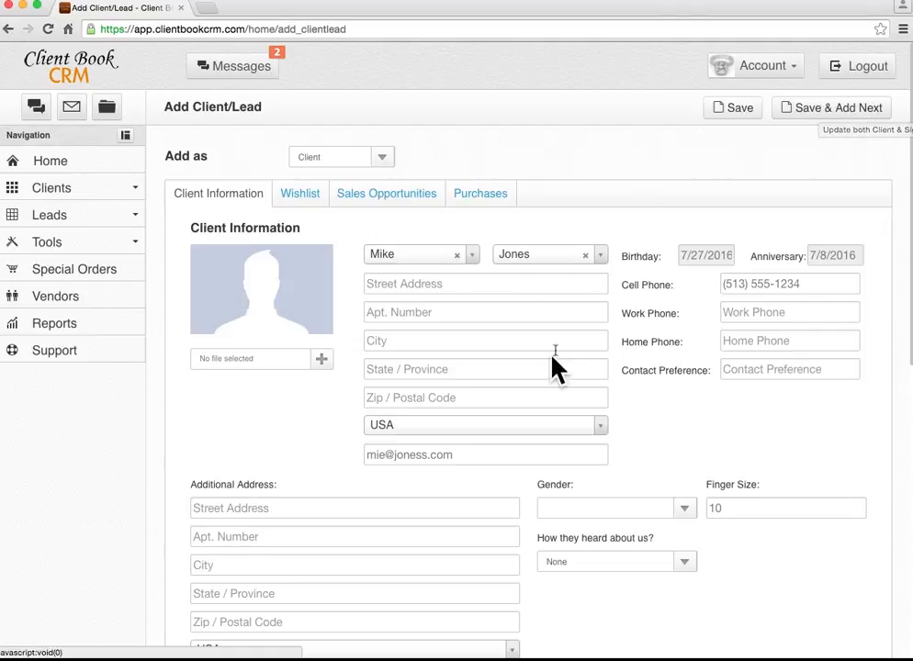
Save the new client record and check the success confirmation.
left_click(738, 118)
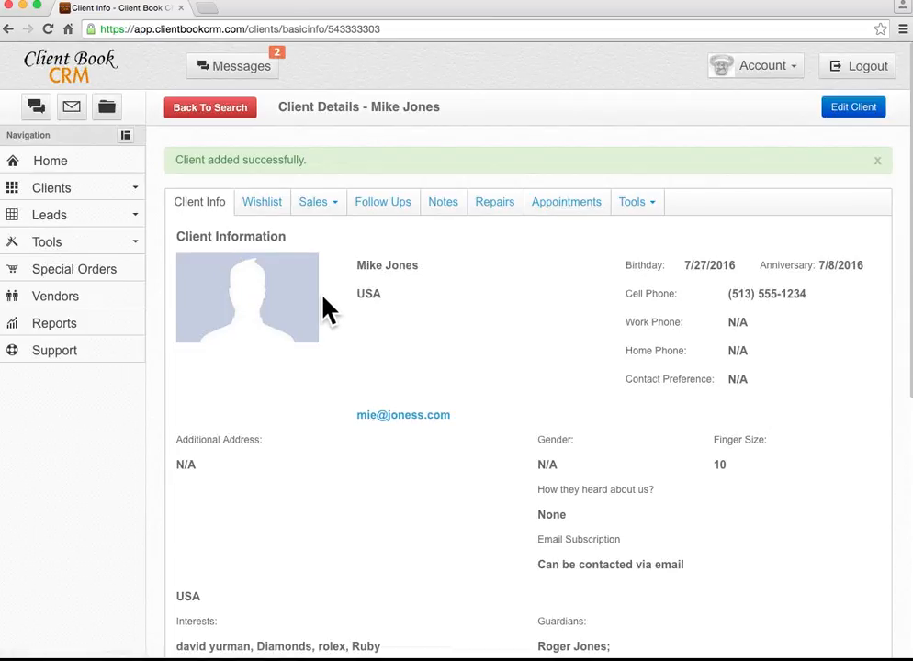
scroll(326, 312, "down", 2)
scroll(326, 317, "up", 2)
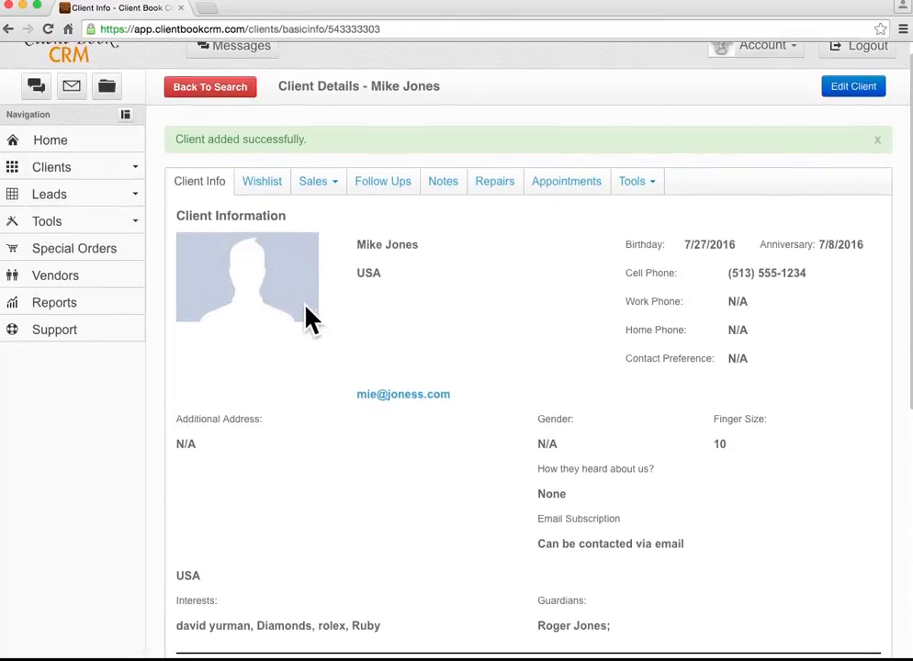
Enter Edit Client, cancel back to read-only, and scroll through the client details.
left_click(865, 103)
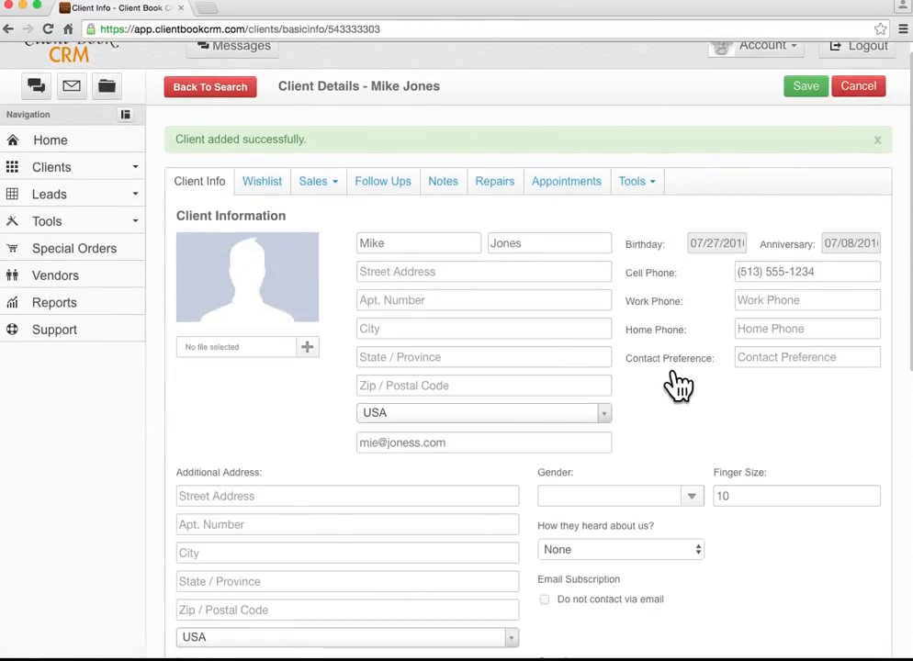
left_click(860, 86)
scroll(508, 288, "down", 5)
scroll(504, 285, "down", 5)
scroll(503, 285, "up", 10)
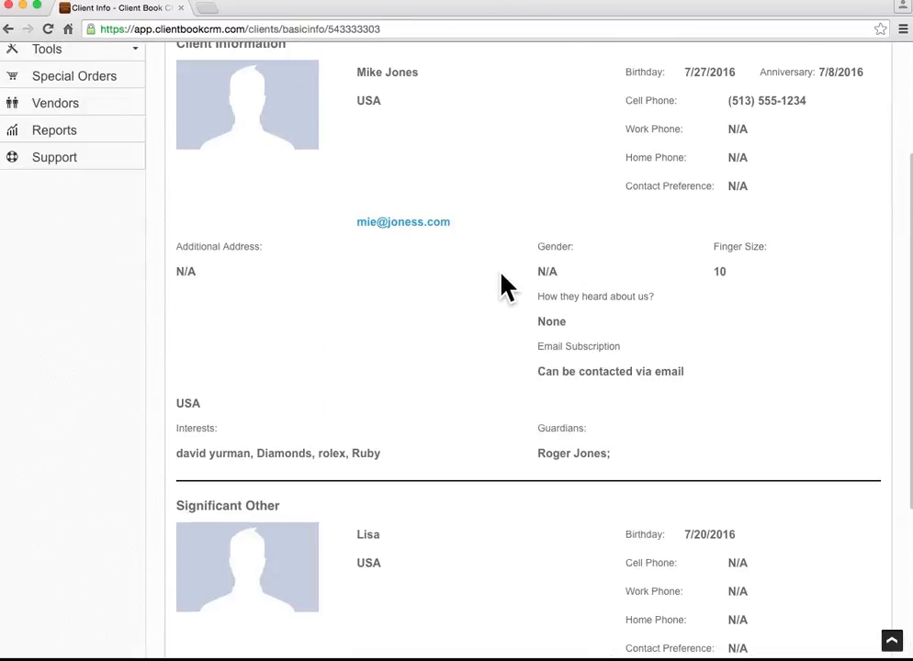
scroll(443, 286, "down", 1)
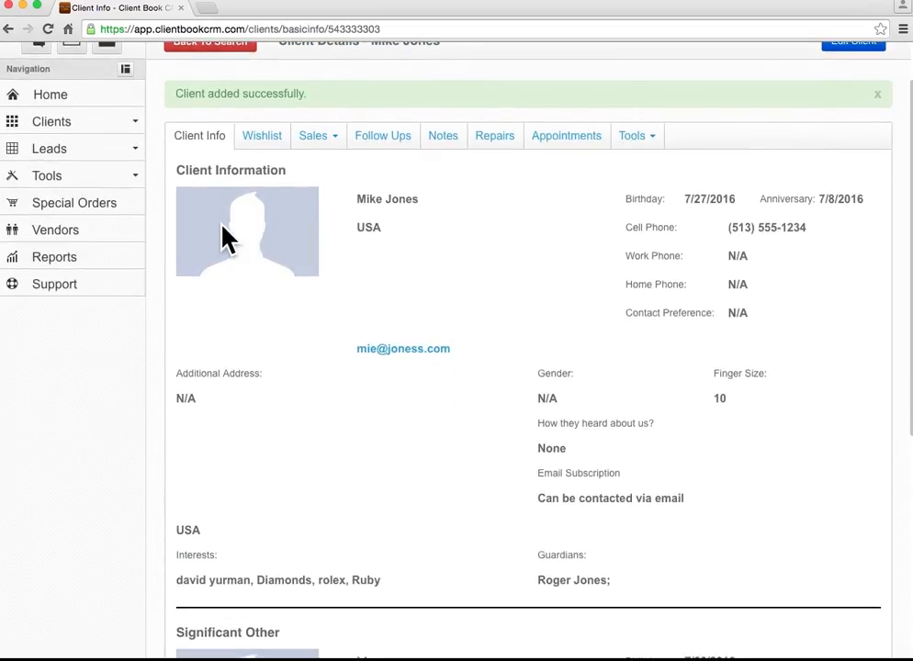
scroll(292, 250, "down", 4)
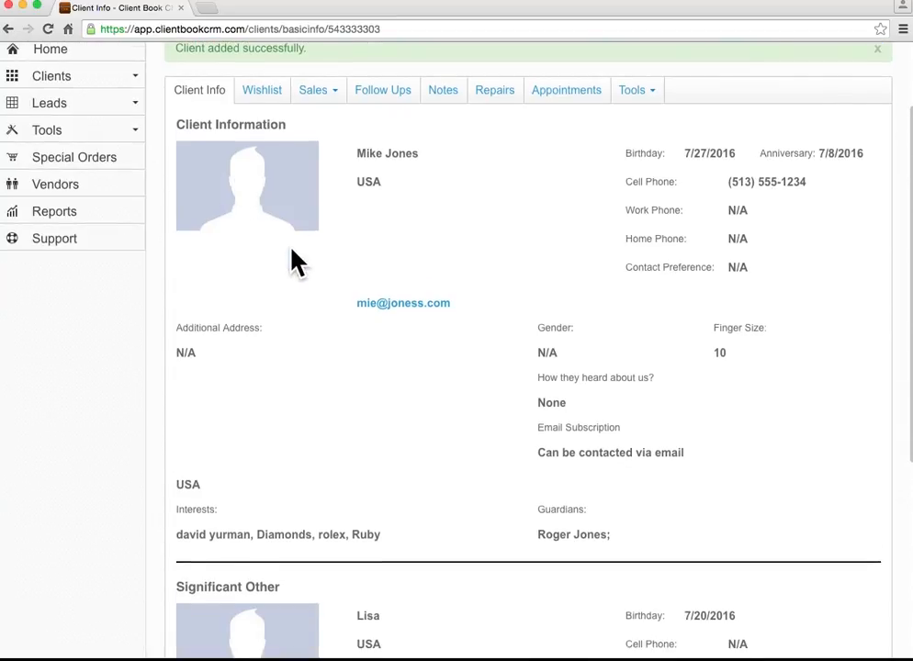
scroll(291, 250, "up", 2)
scroll(291, 250, "up", 2)
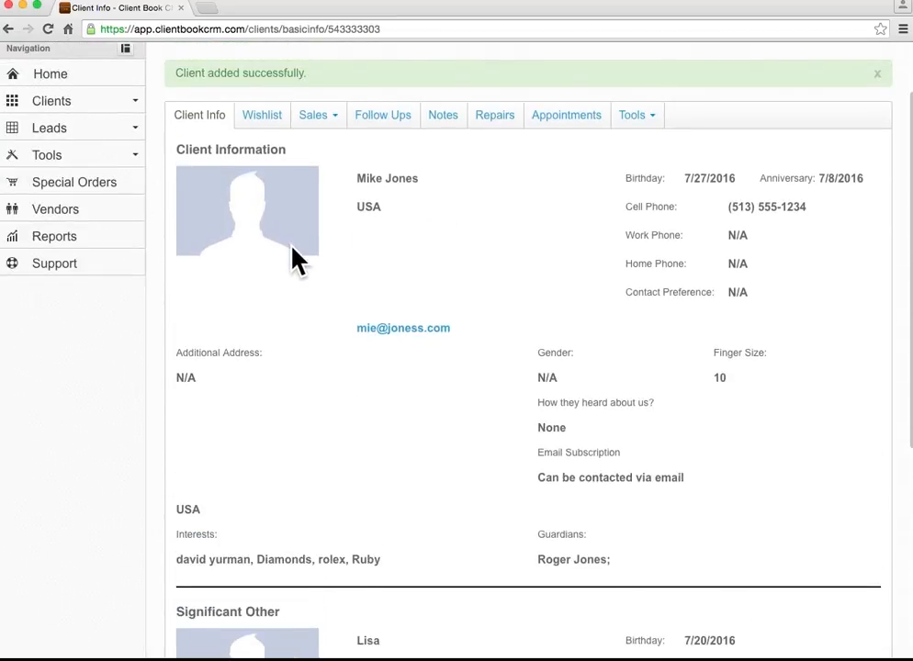
scroll(663, 432, "up", 1)
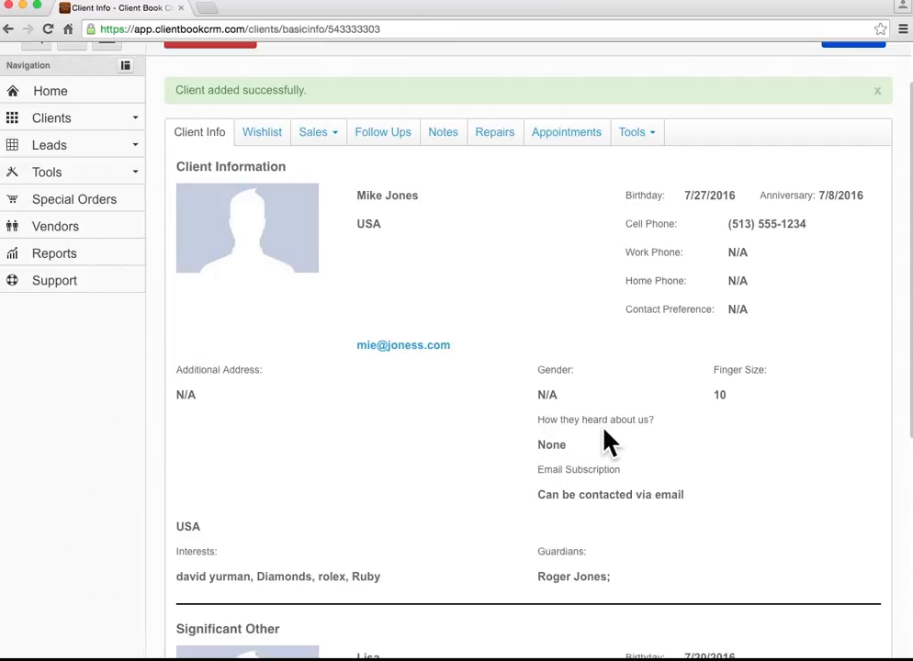
scroll(418, 422, "up", 1)
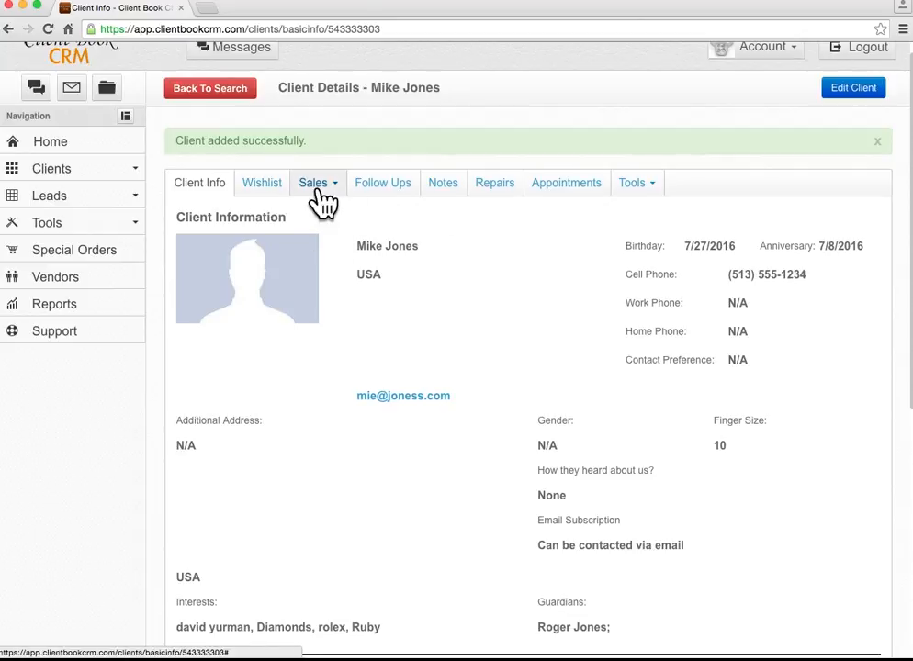
Review the client's Wishlist and Purchases, then show the empty Sales Opportunities page.
left_click(276, 193)
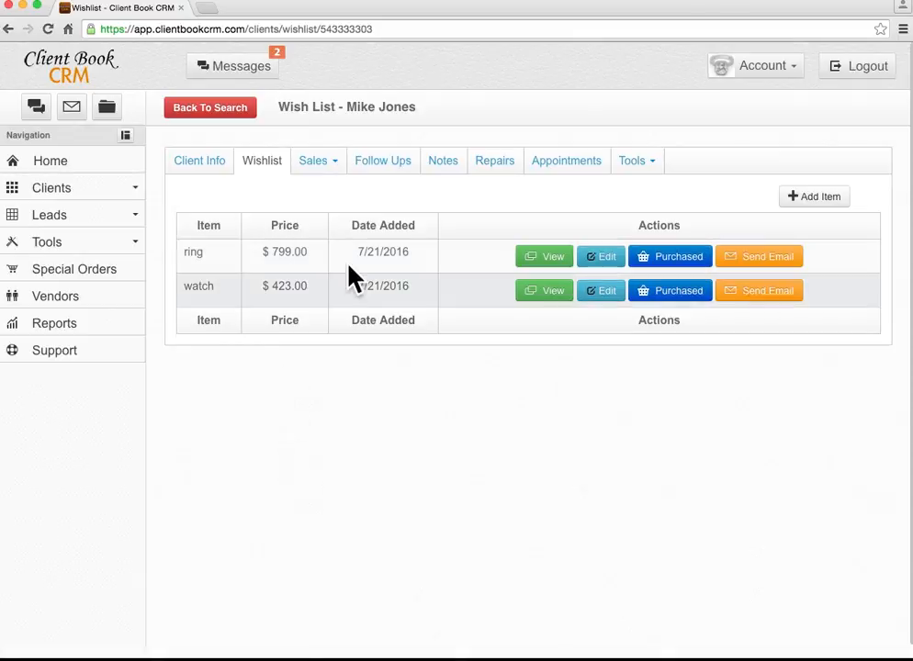
left_click(318, 165)
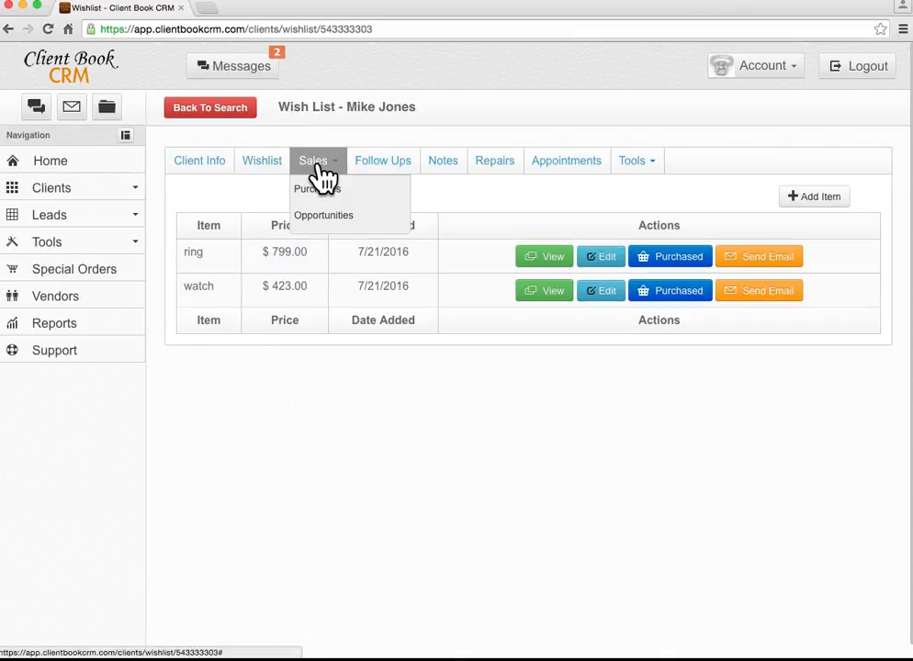
left_click(327, 190)
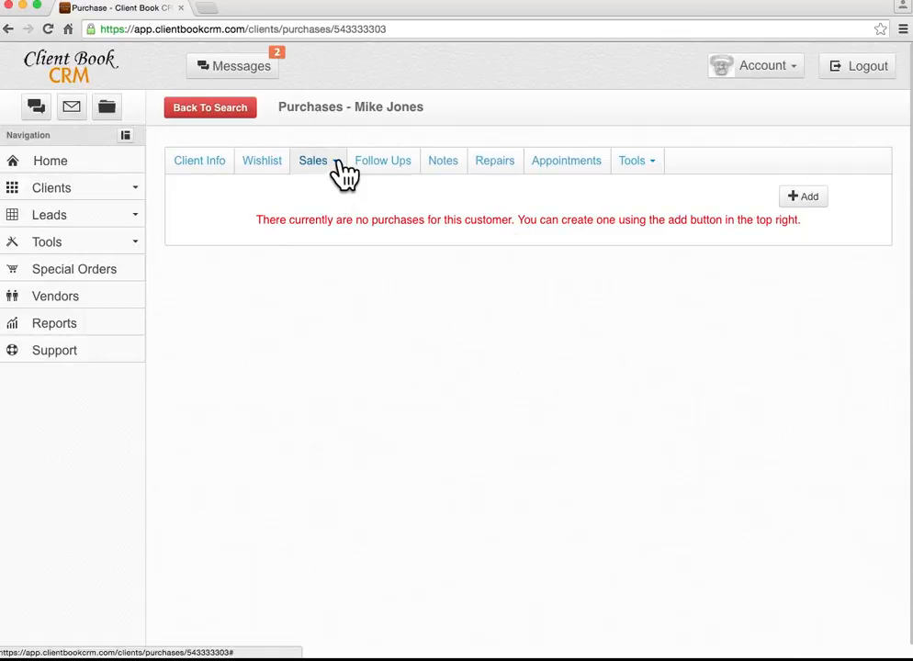
left_click(338, 165)
left_click(333, 214)
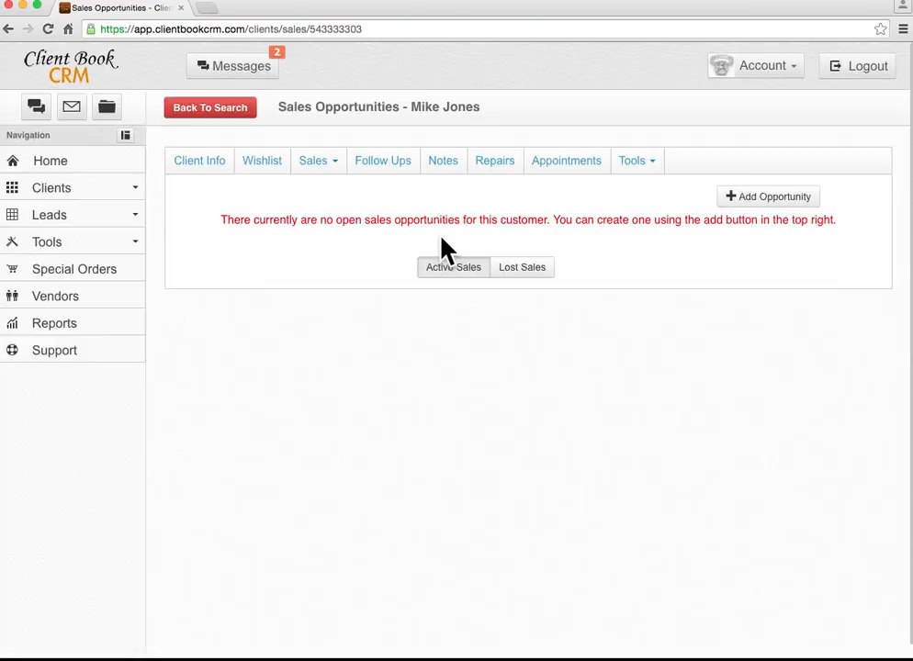
Add opportunity 'fda' priced $432.00 closing 7/29/2016, save it, and mark it LOST.
left_click(761, 197)
left_click(439, 189)
type("f")
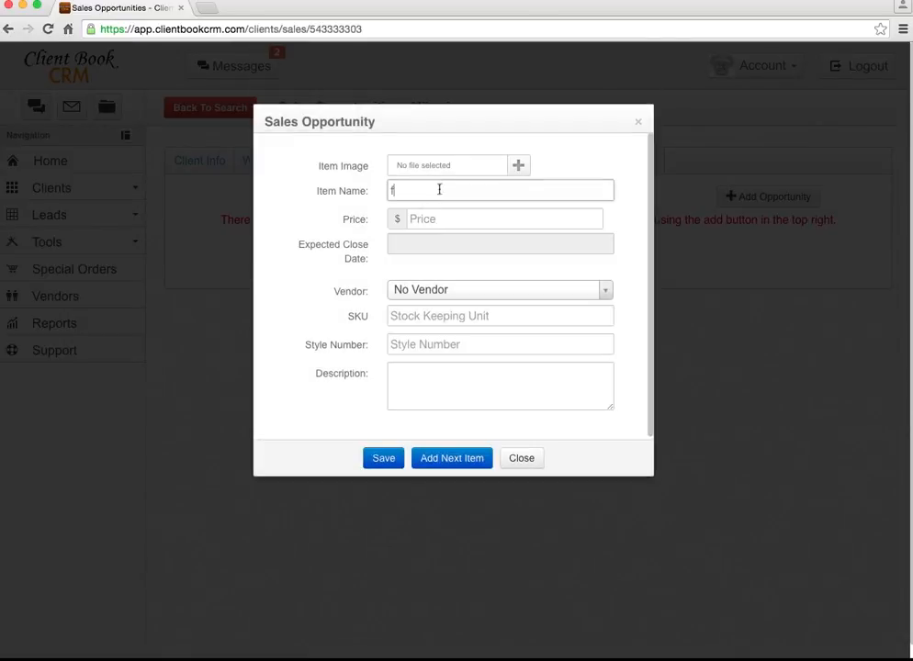
type("da")
key("Tab")
type("4")
left_click(435, 243)
left_click(570, 412)
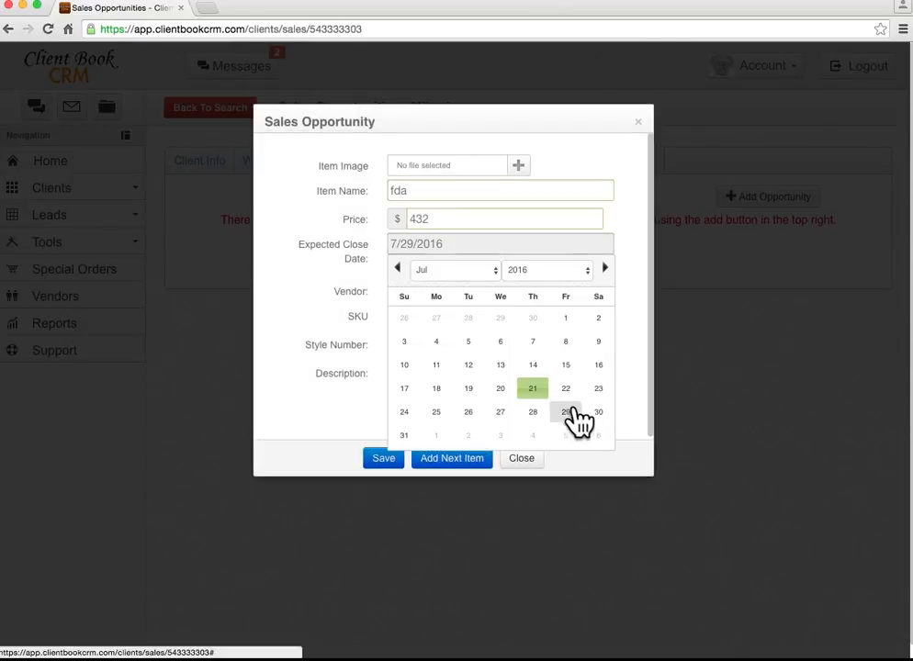
left_click(383, 458)
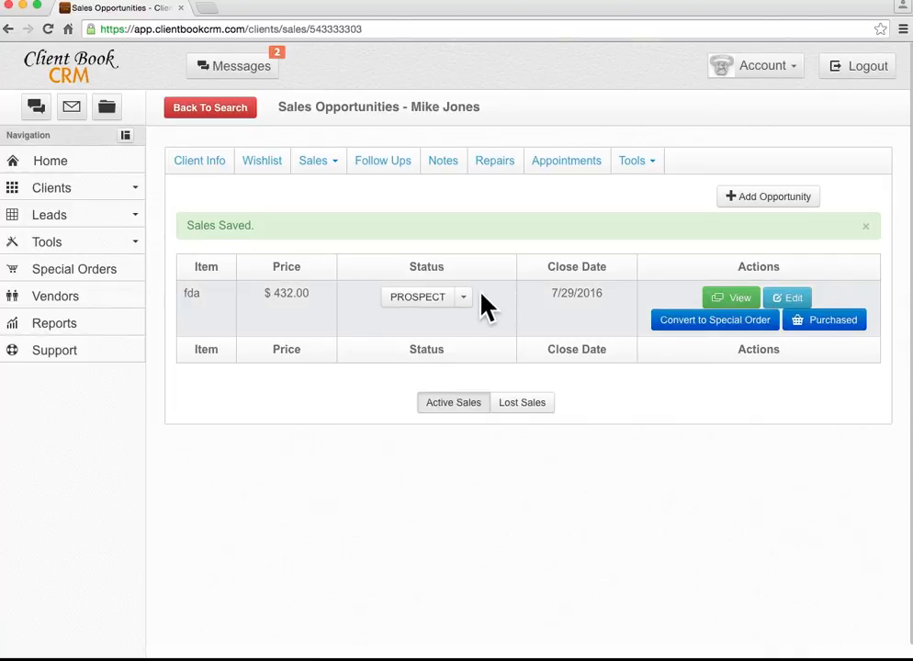
left_click(464, 301)
left_click(466, 319)
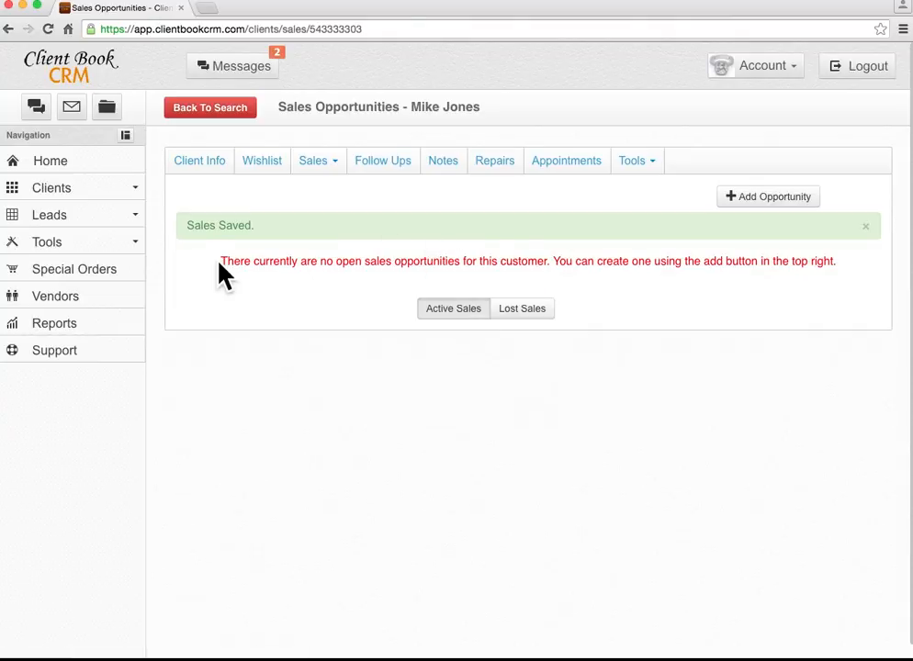
Move the $432.00 opportunity from Lost Sales back to PROSPECT, then view the empty Follow Ups.
left_click(532, 312)
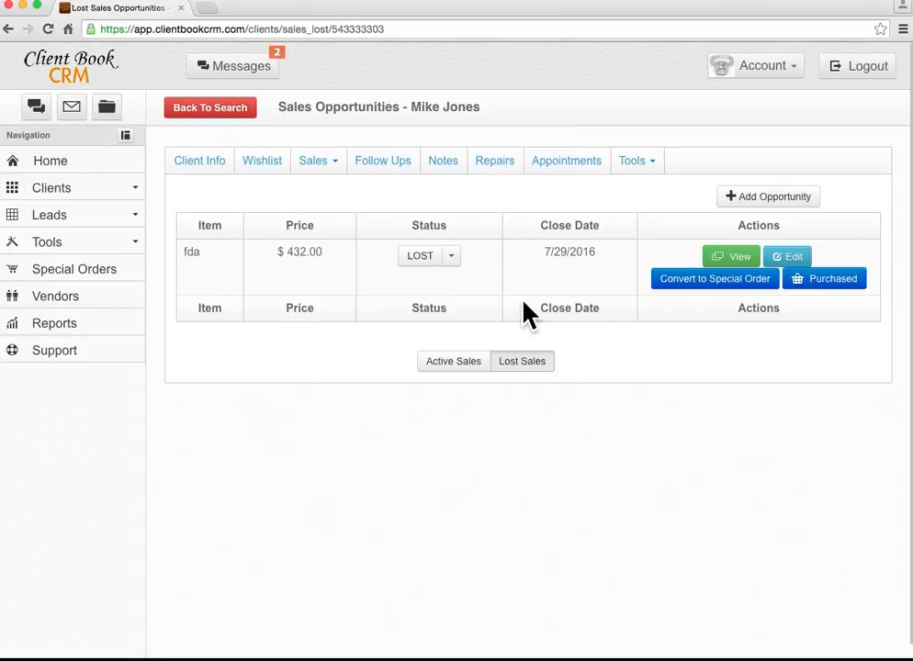
left_click(452, 256)
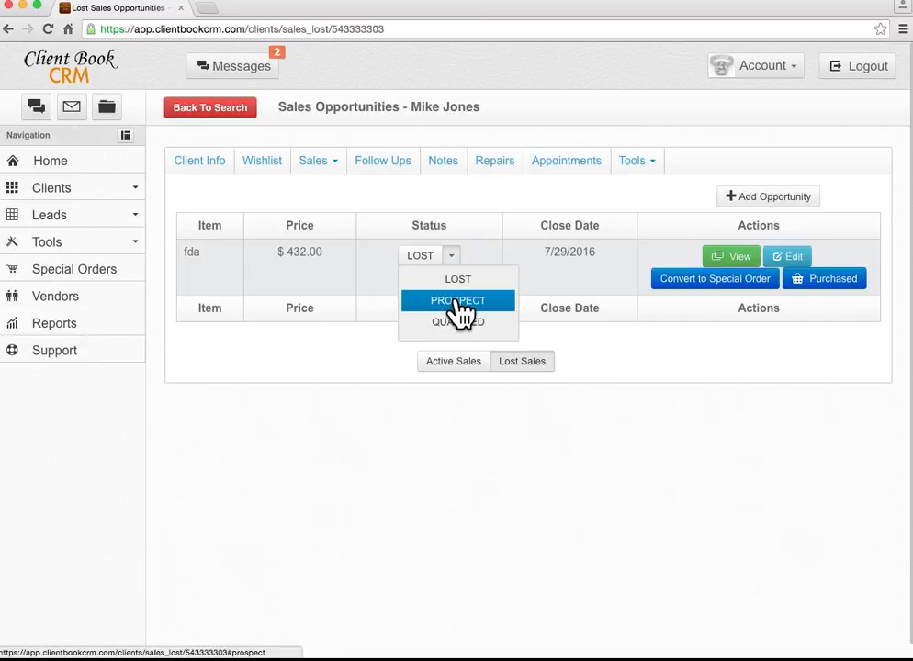
left_click(455, 300)
left_click(455, 272)
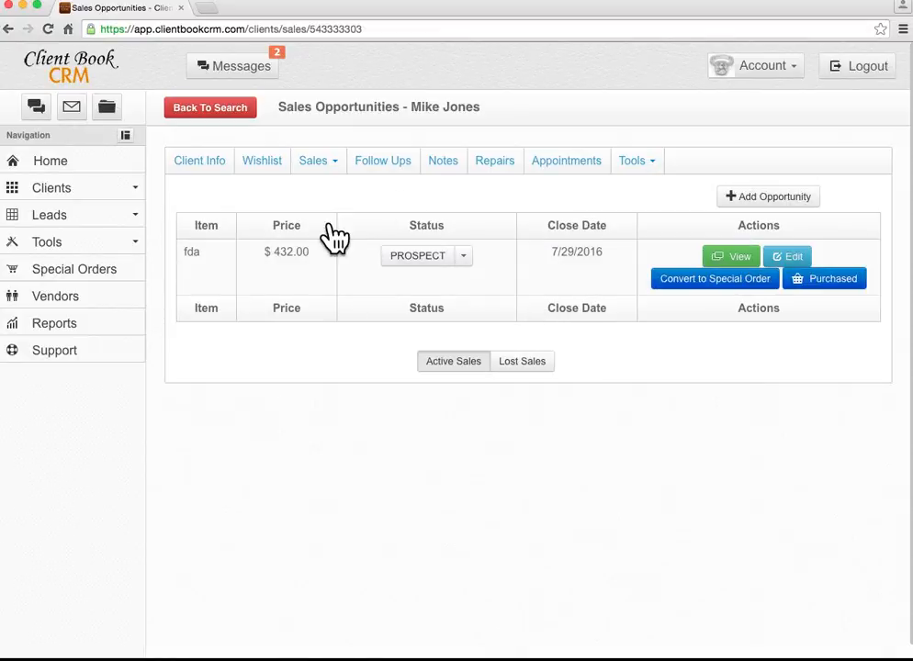
left_click(379, 172)
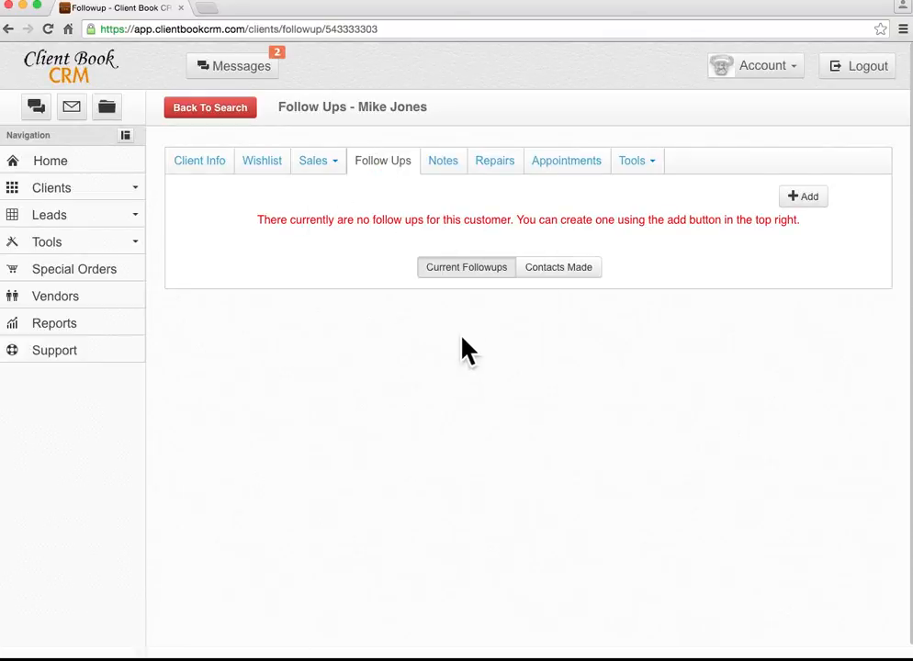
Add and save a follow-up titled 'fdsdf' due 7/29/2016.
left_click(810, 196)
left_click(436, 165)
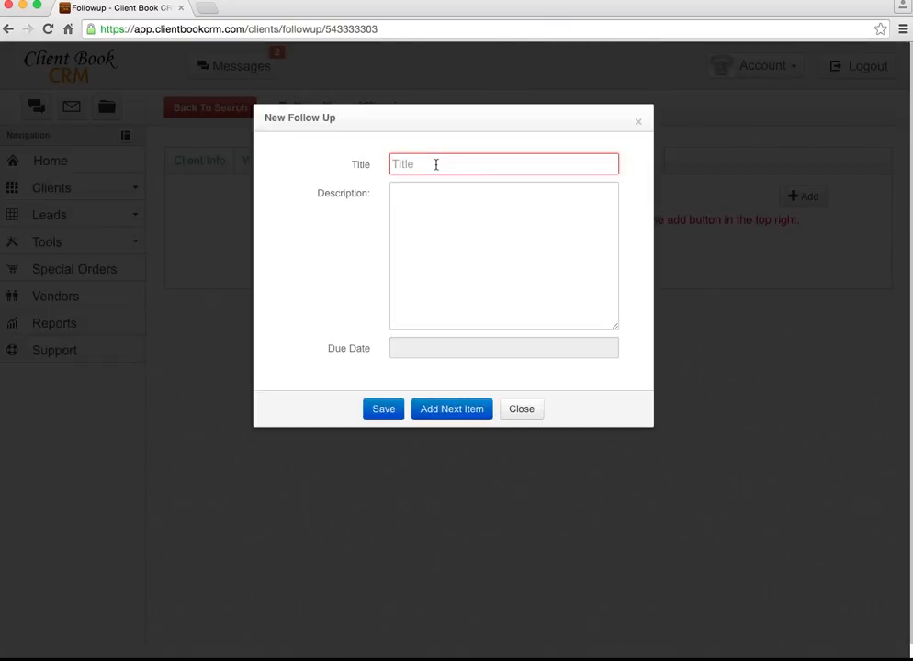
type("fdsdf")
left_click(449, 353)
left_click(567, 519)
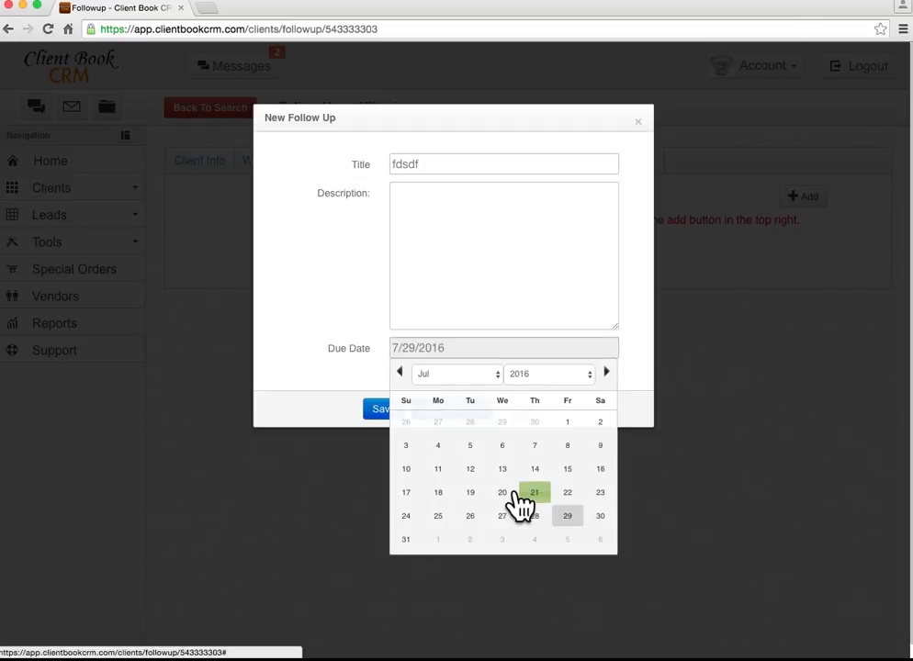
left_click(380, 410)
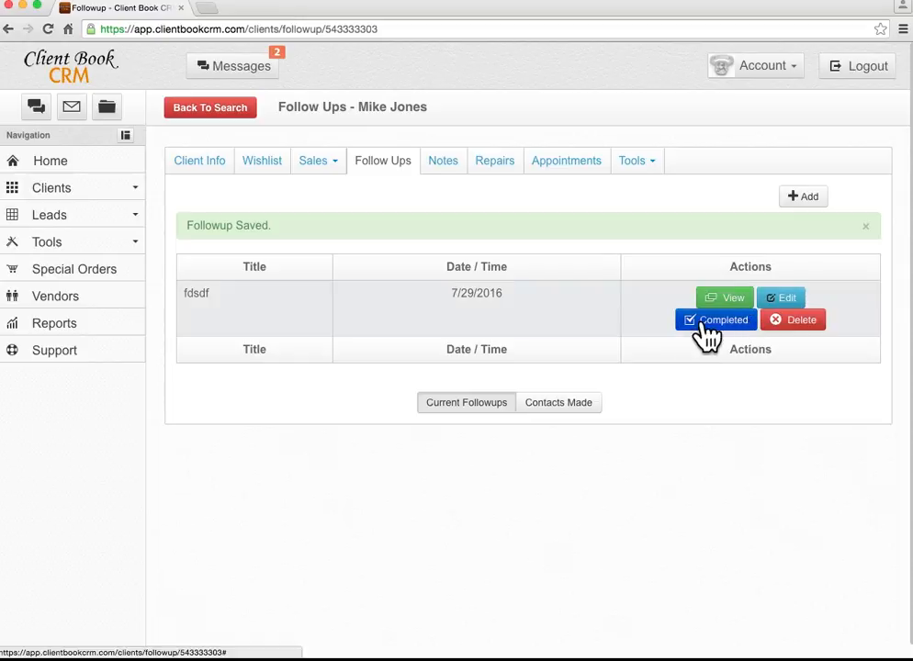
Mark follow-up 'fdsdf' completed and view it under Contacts Made.
left_click(721, 323)
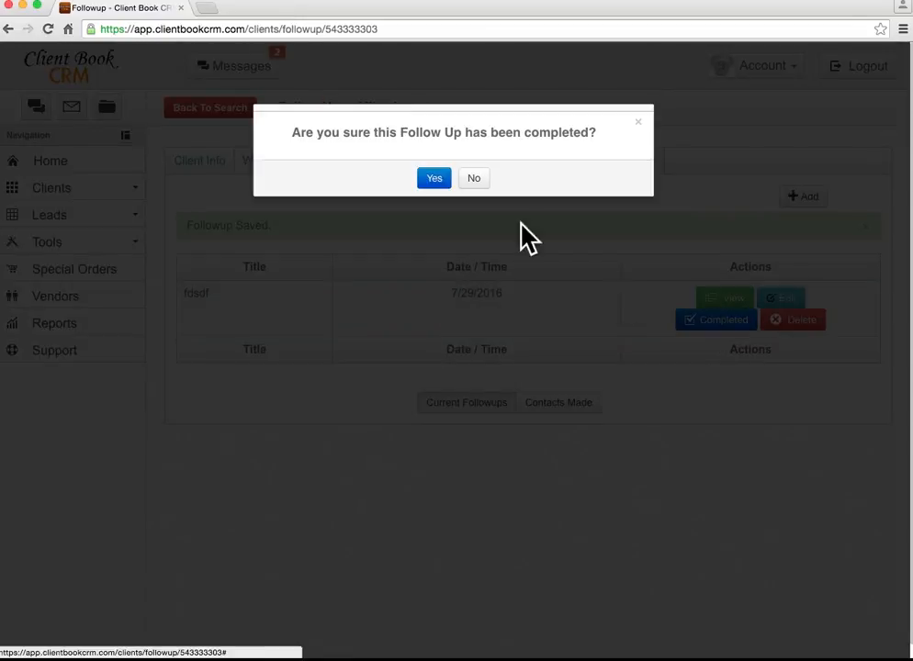
left_click(435, 179)
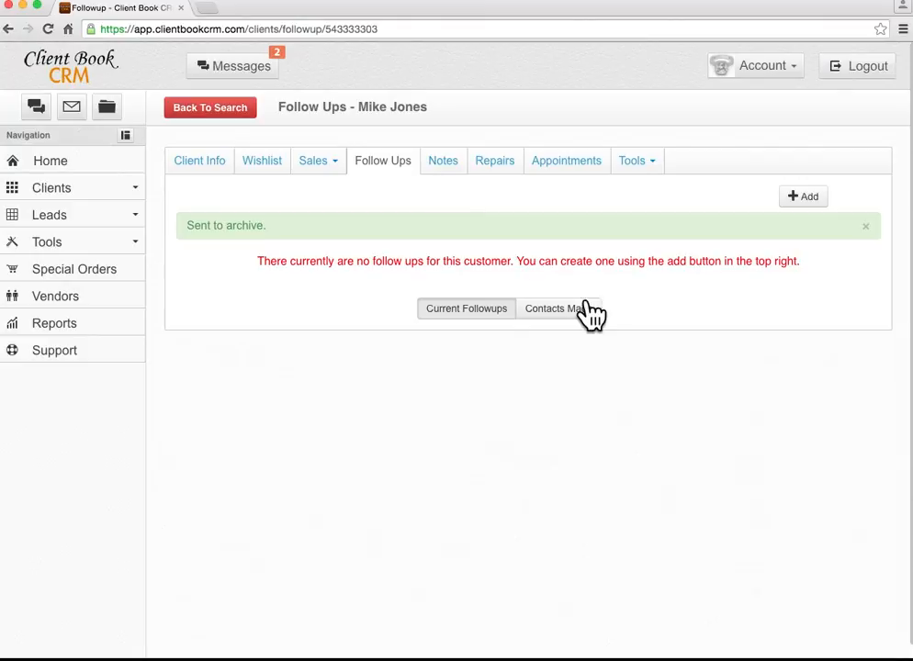
left_click(589, 317)
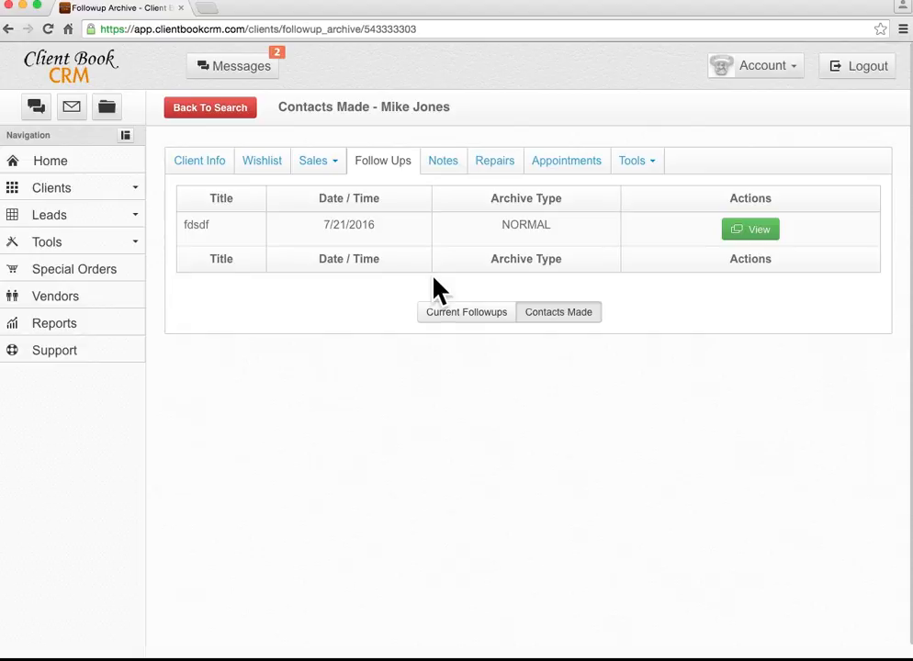
Add and save a client note reading 'kids'.
left_click(444, 170)
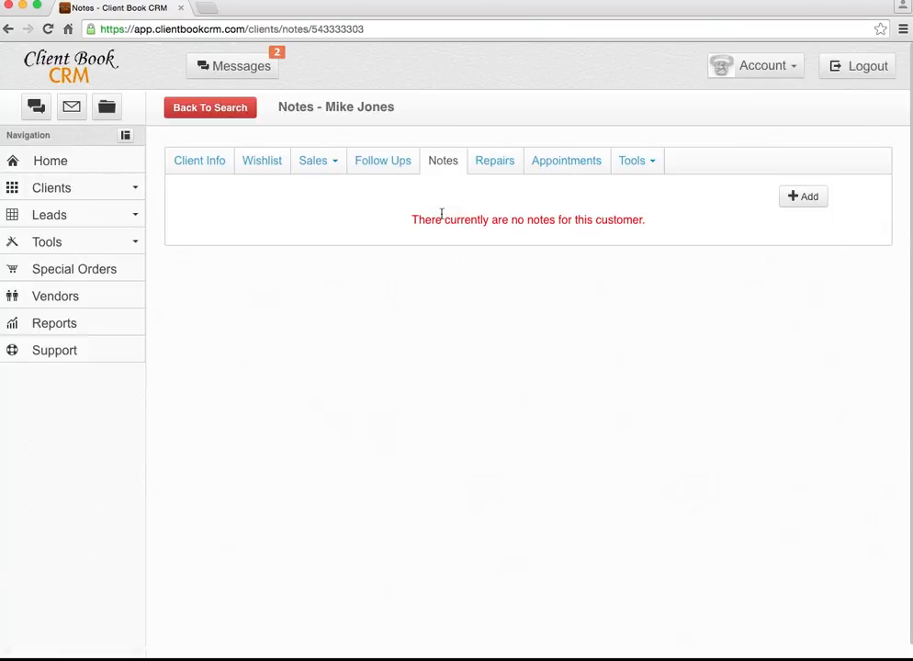
left_click(807, 197)
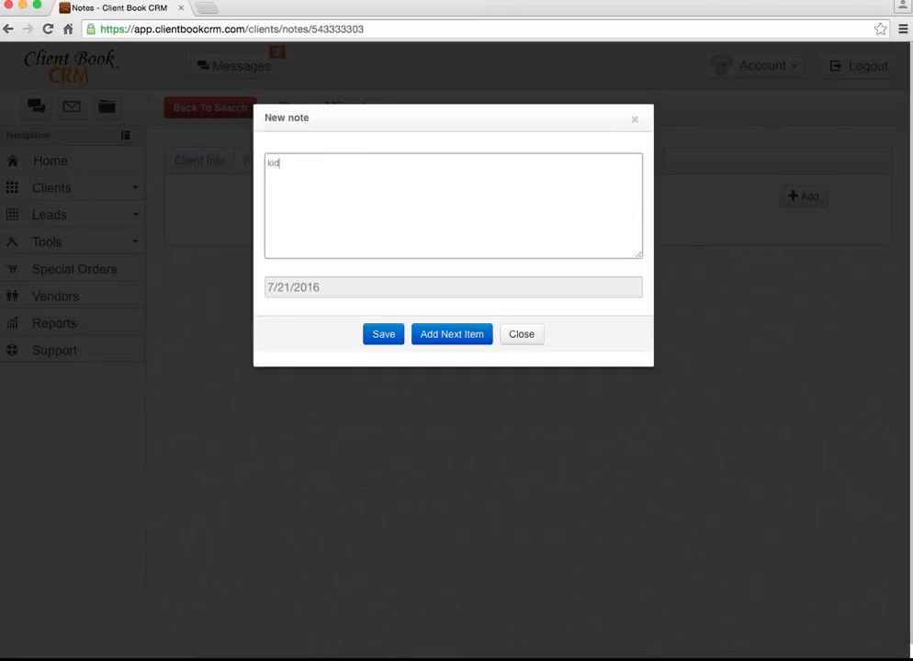
left_click(383, 334)
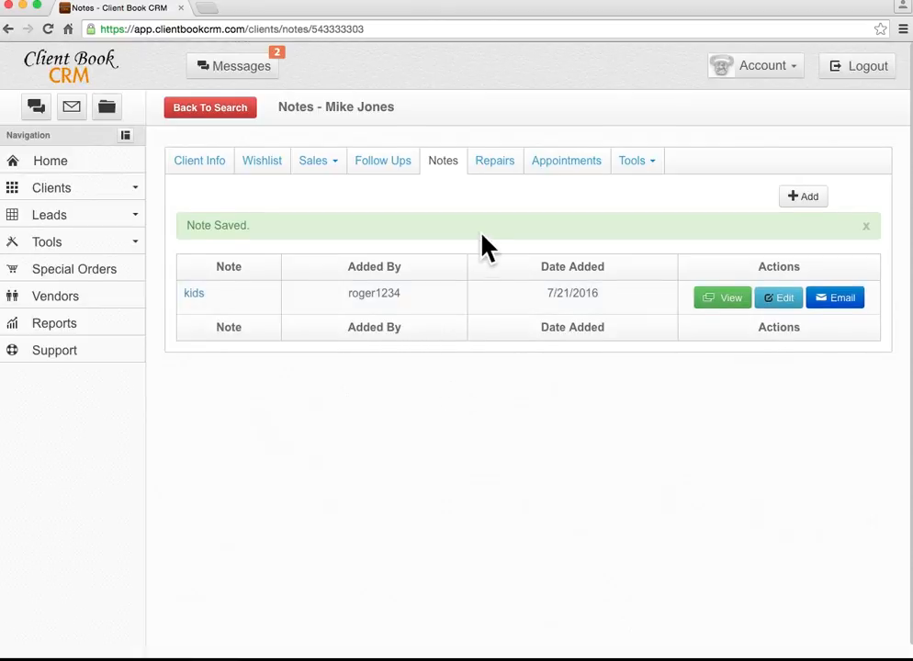
Browse the client's Repairs and Appointments, then show the empty Sales Ticket.
left_click(495, 162)
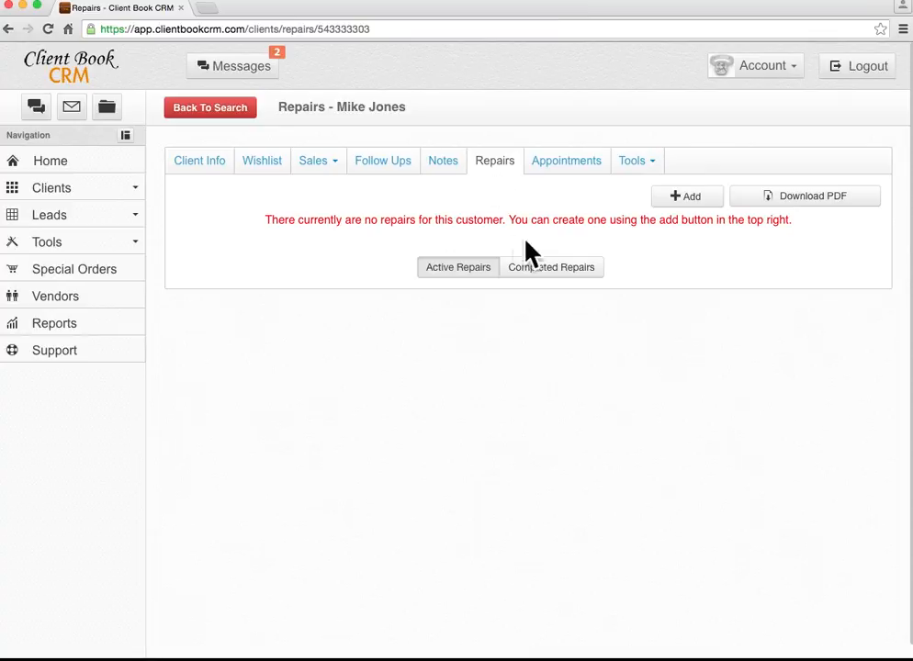
left_click(567, 165)
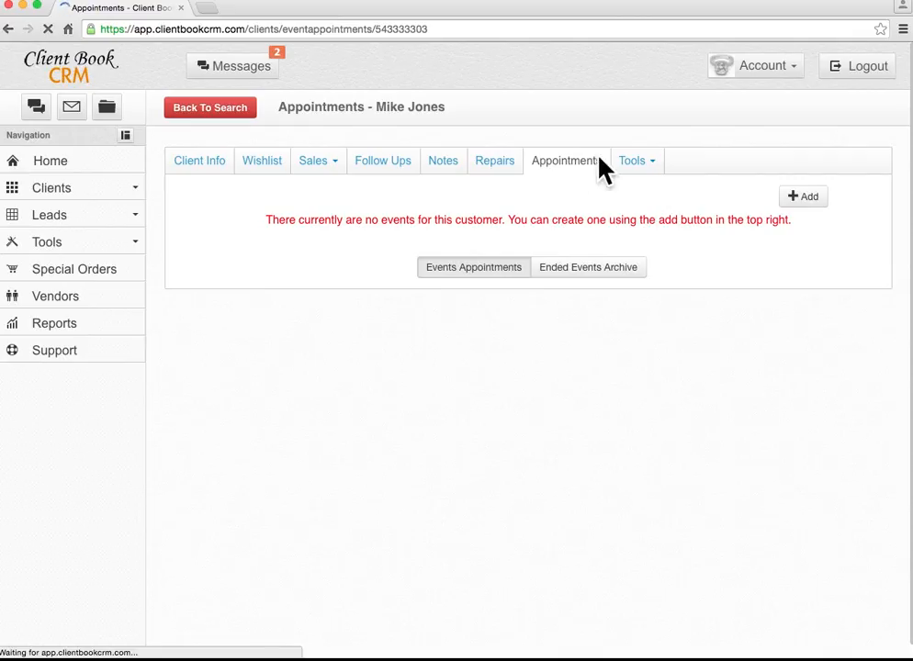
left_click(643, 168)
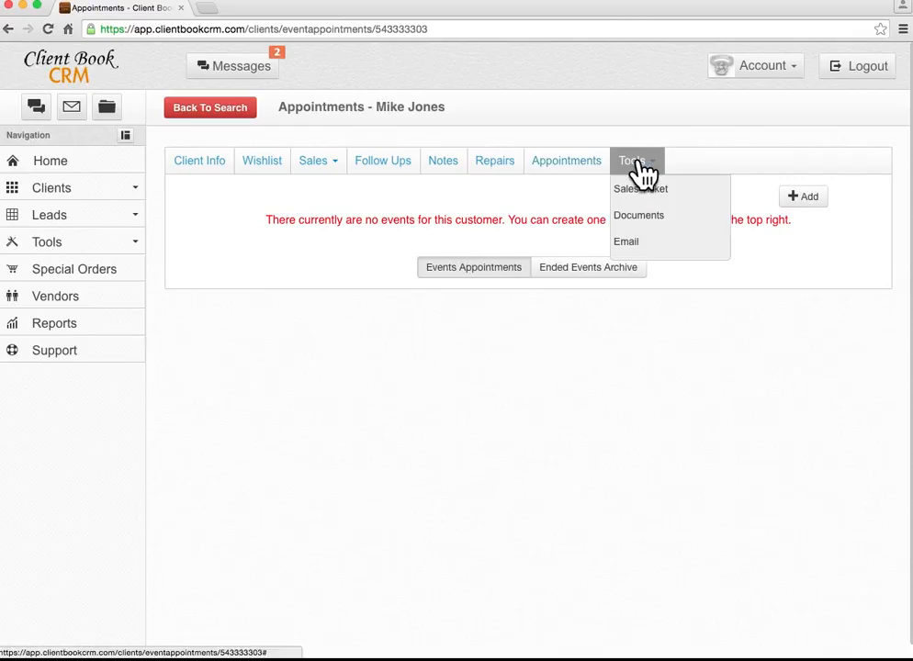
left_click(648, 204)
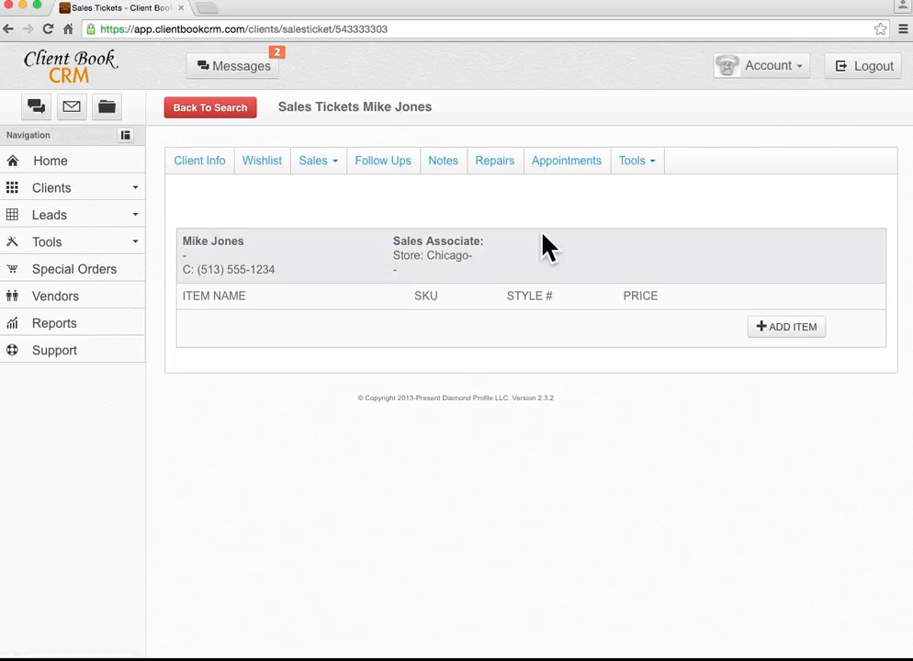
Add an 'engagement' item at $12,000.00 to the client's sales ticket.
left_click(788, 331)
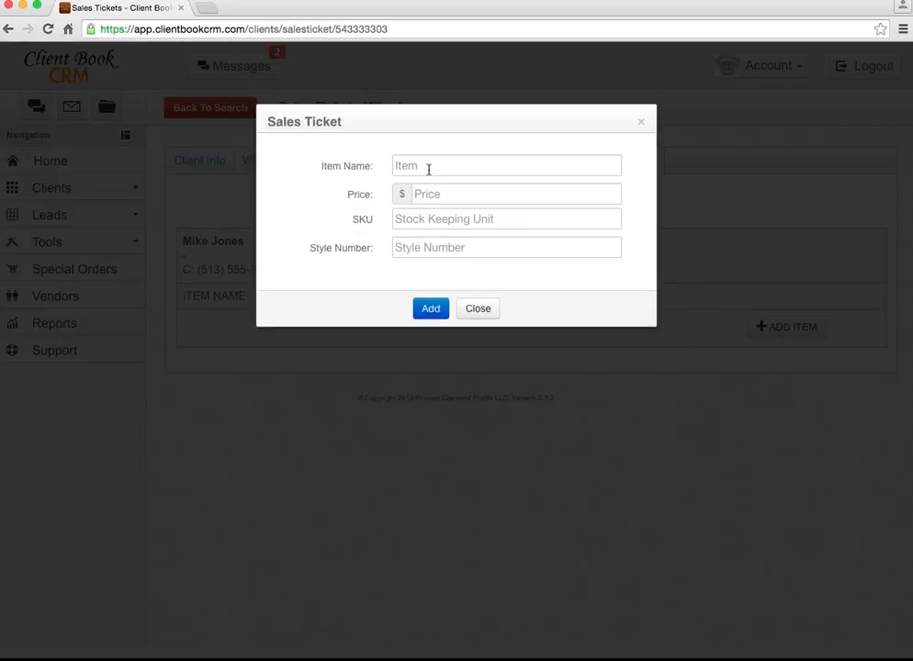
left_click(430, 165)
type("engagement")
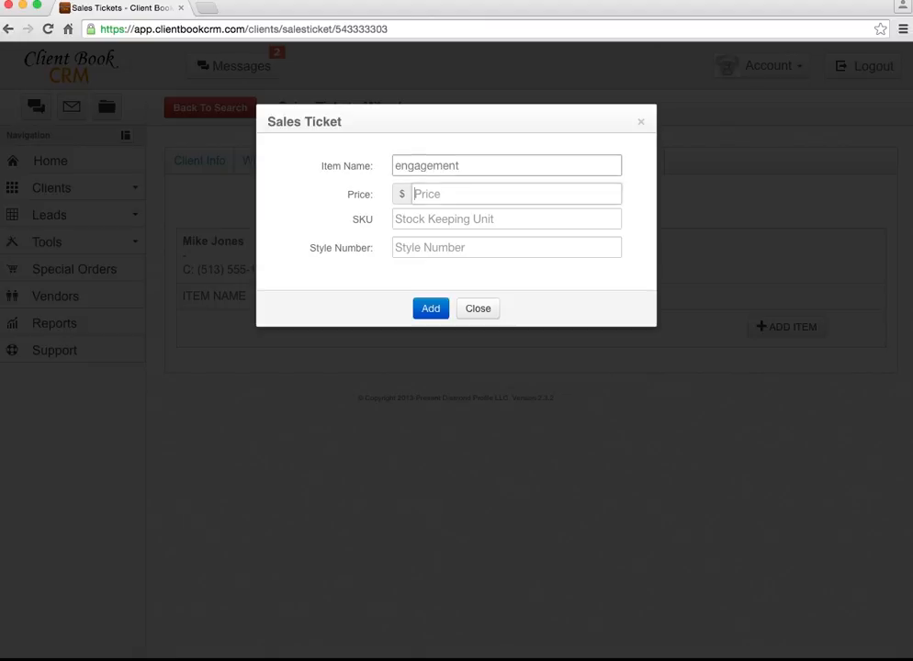
key("Tab")
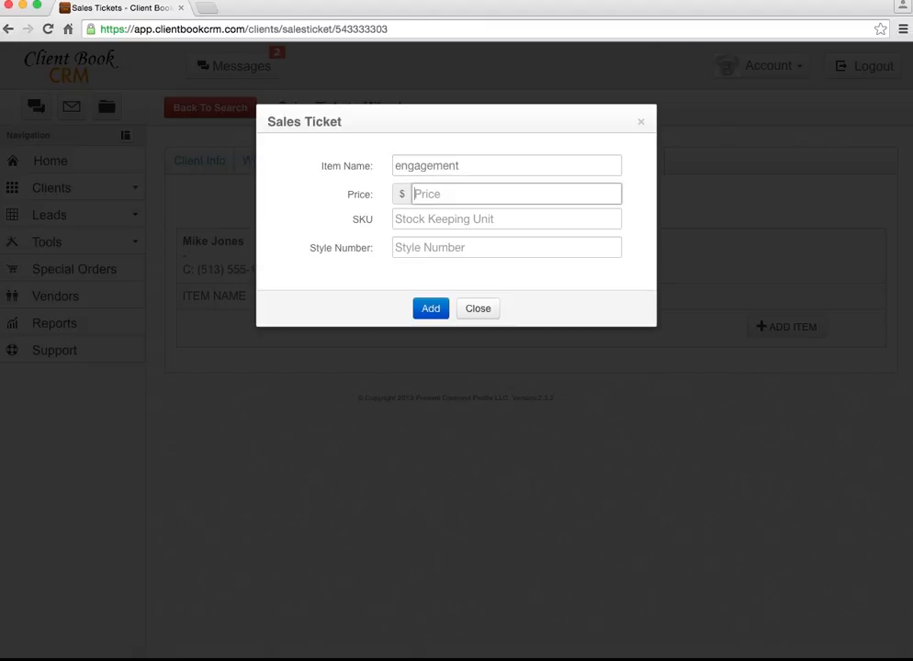
type("12000")
left_click(431, 307)
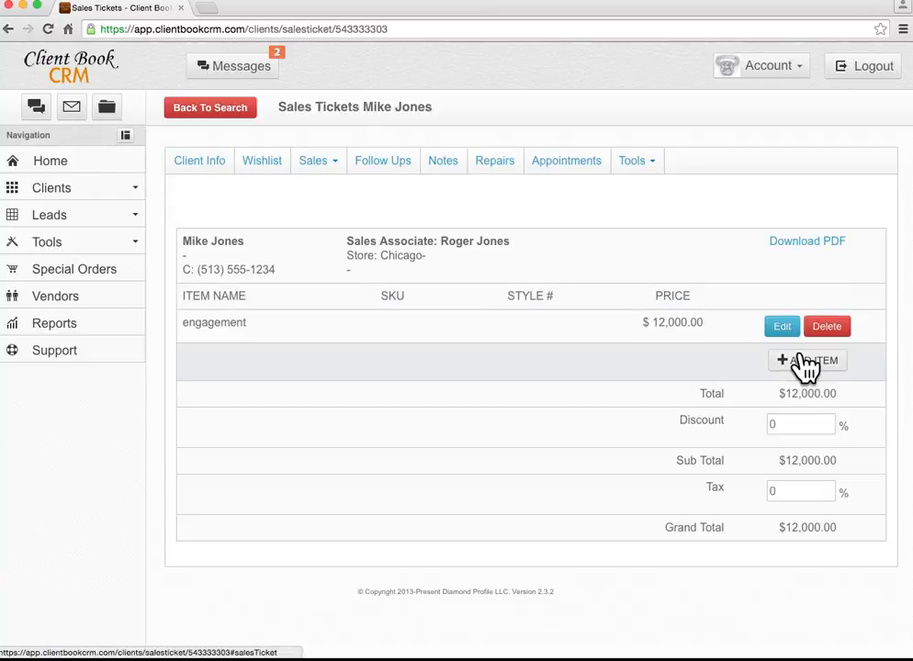
Add a 'setting fee' item at $120.00, bringing the ticket total to $12,120.00.
left_click(806, 363)
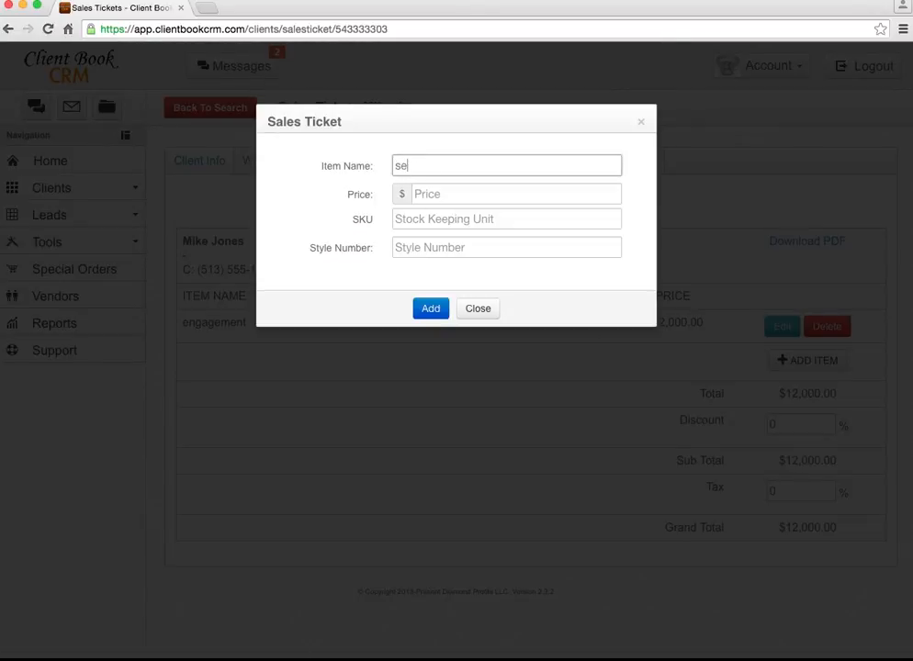
left_click(417, 195)
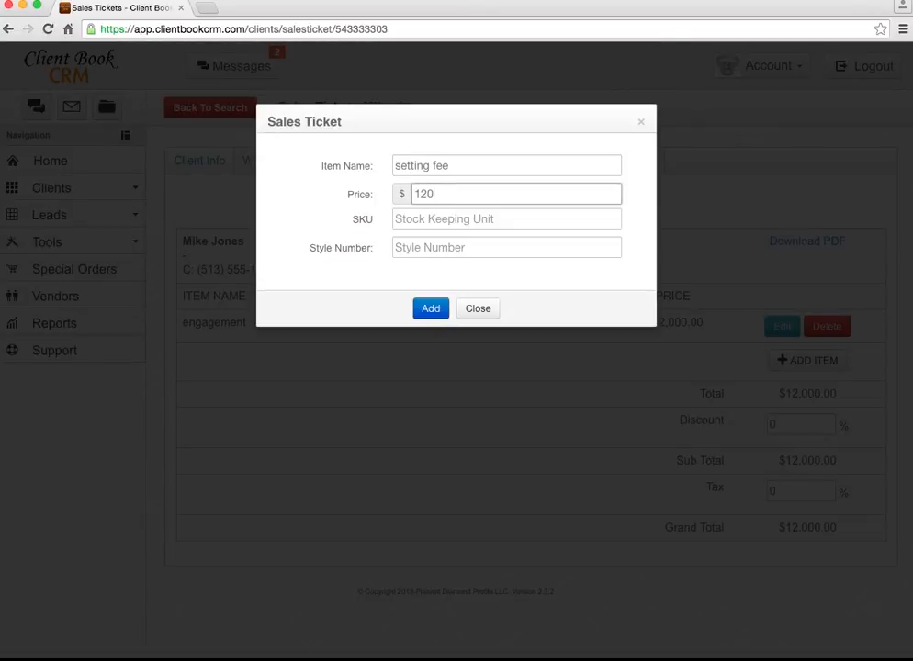
left_click(427, 308)
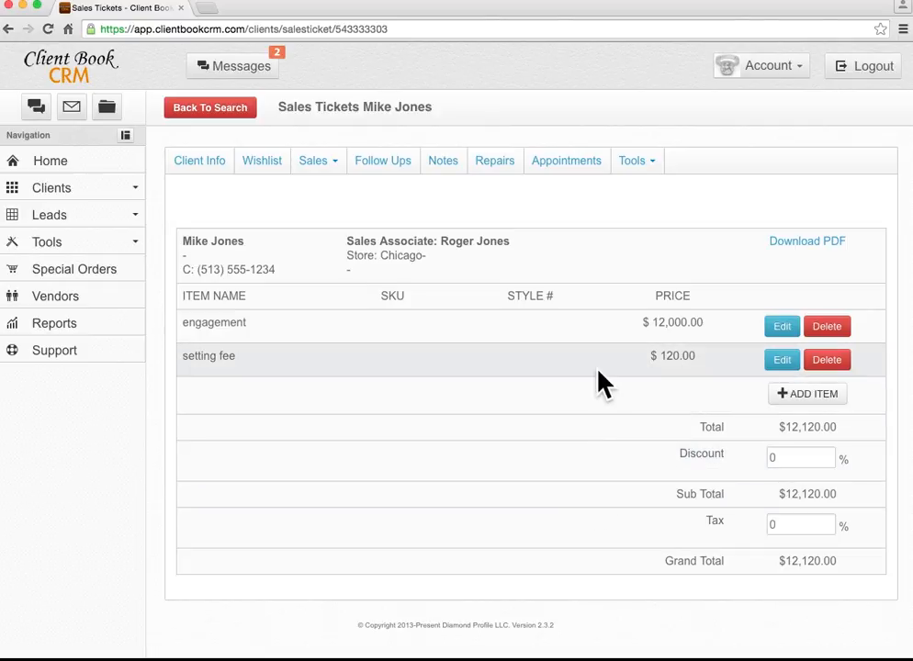
left_click(633, 164)
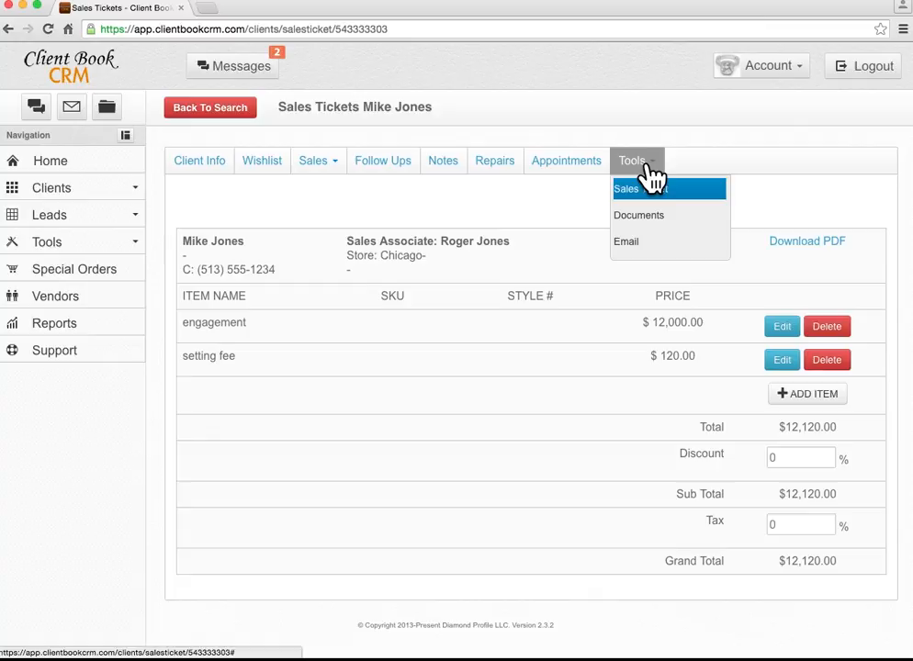
Create an empty 'custom' document folder, dismiss Add File, and return to Client Details.
left_click(648, 221)
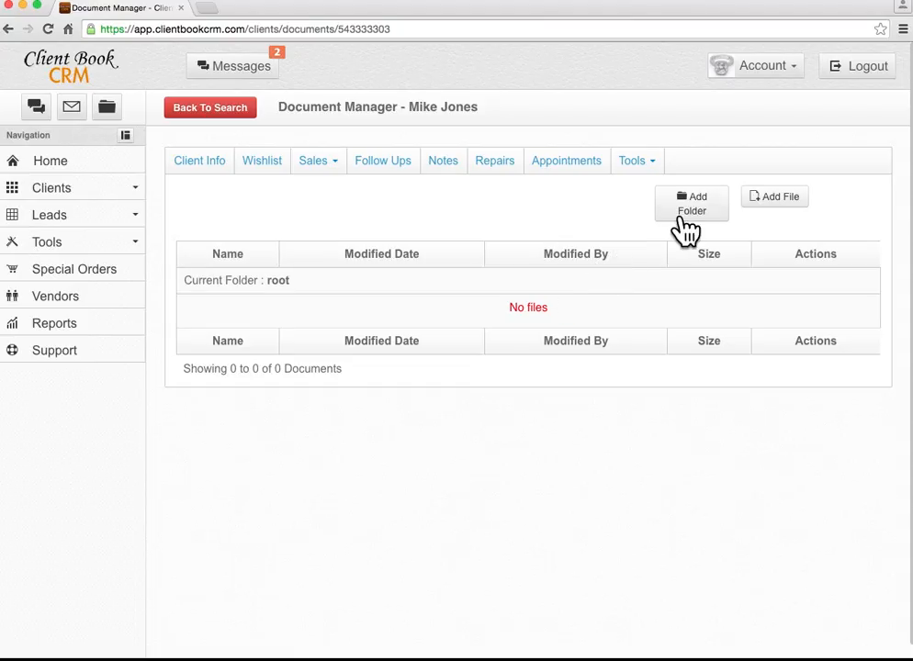
left_click(692, 203)
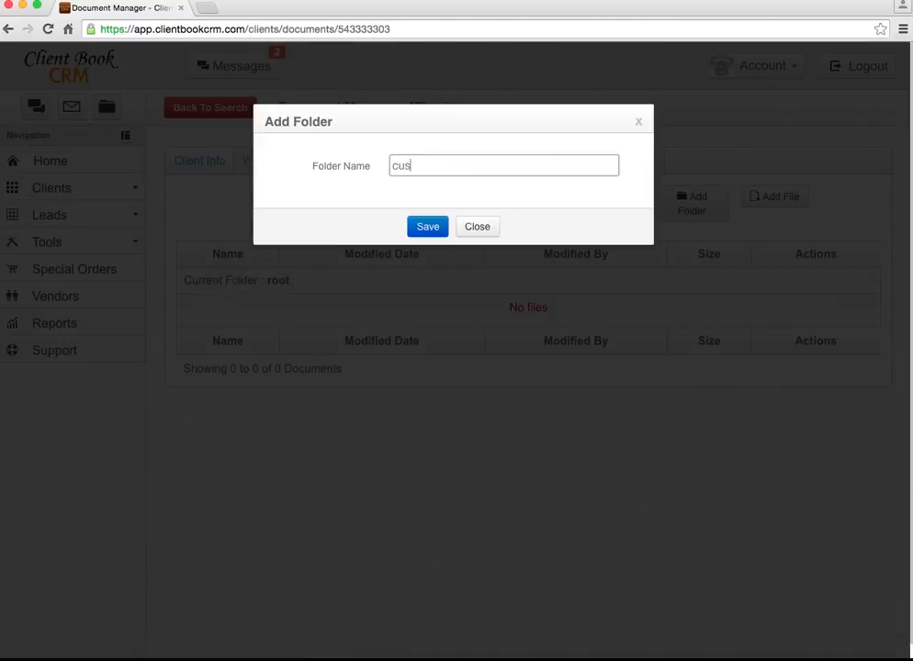
left_click(431, 228)
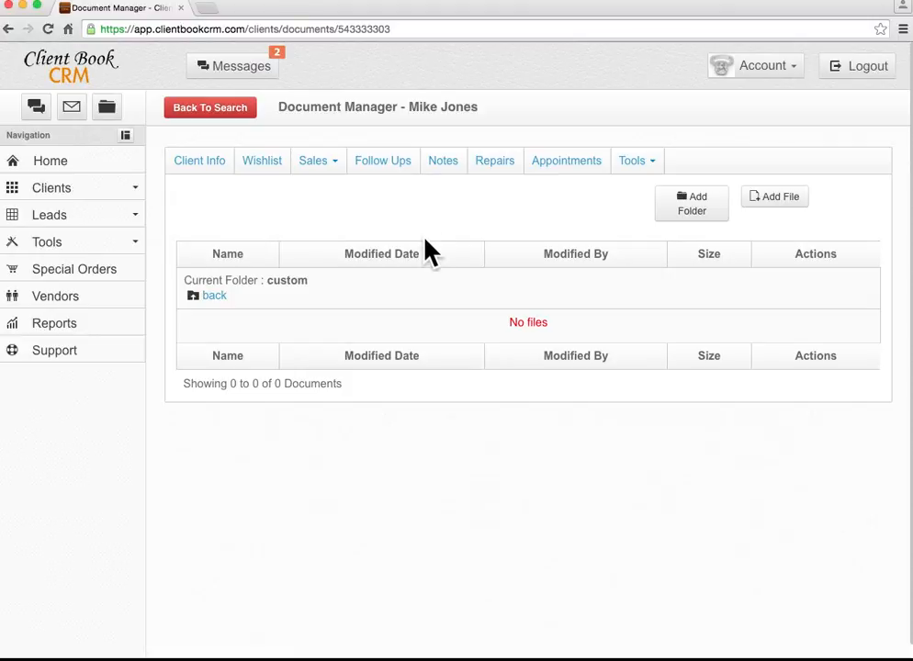
left_click(783, 197)
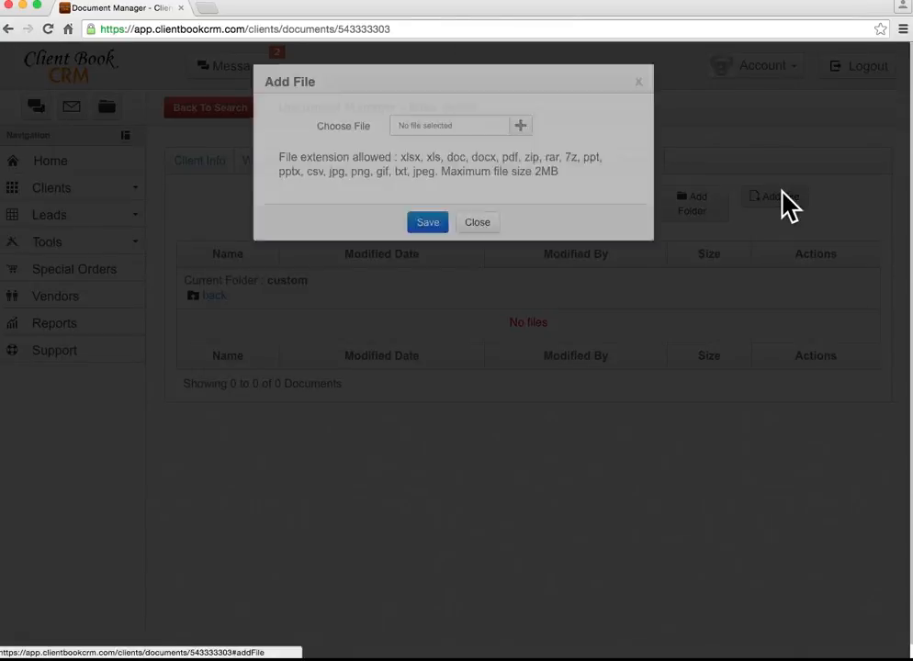
left_click(477, 263)
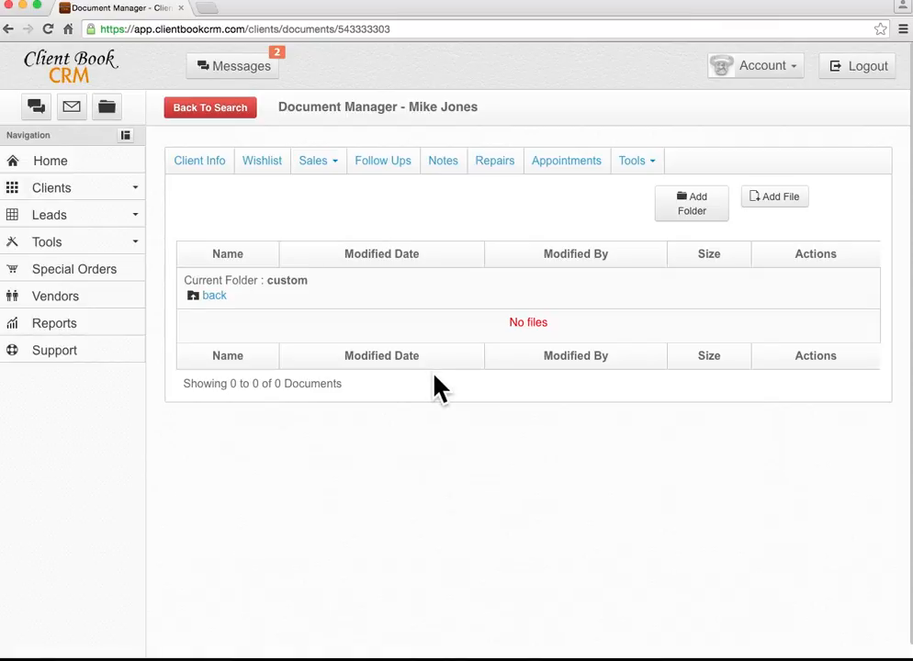
left_click(203, 161)
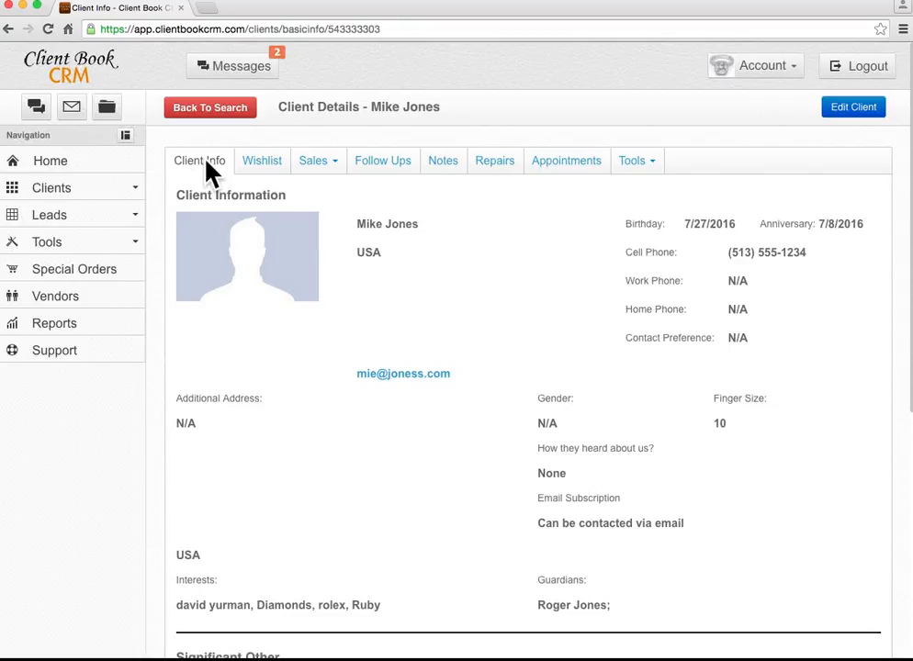
Search My Client Book by Interests for 'david yurman'.
left_click(57, 189)
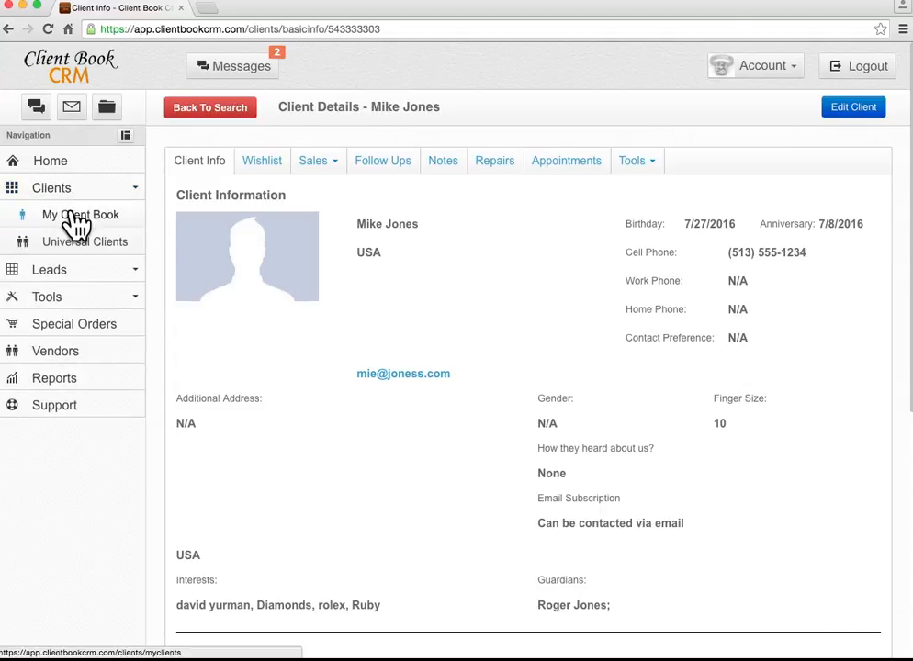
left_click(76, 219)
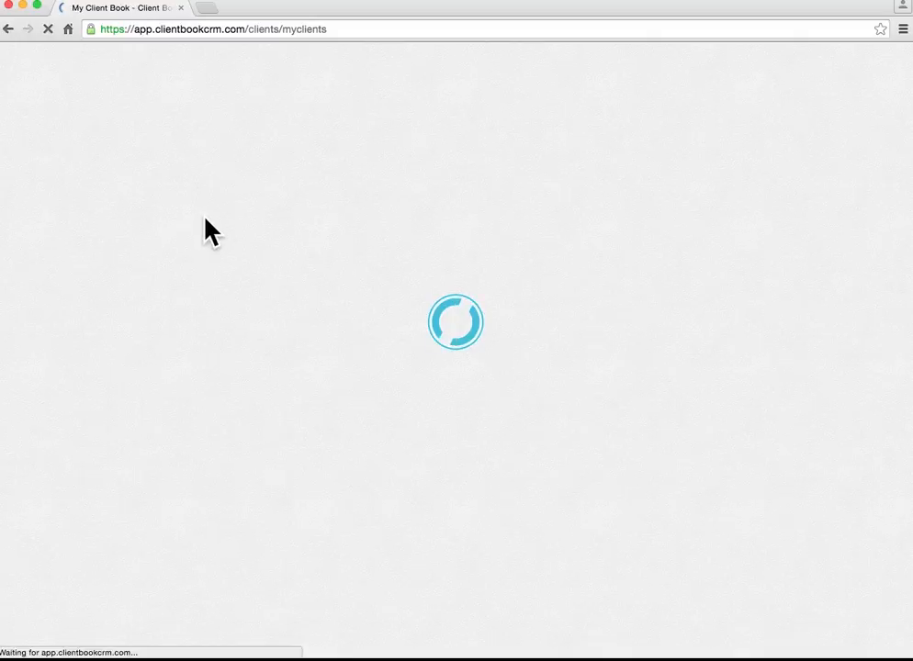
scroll(441, 386, "down", 2)
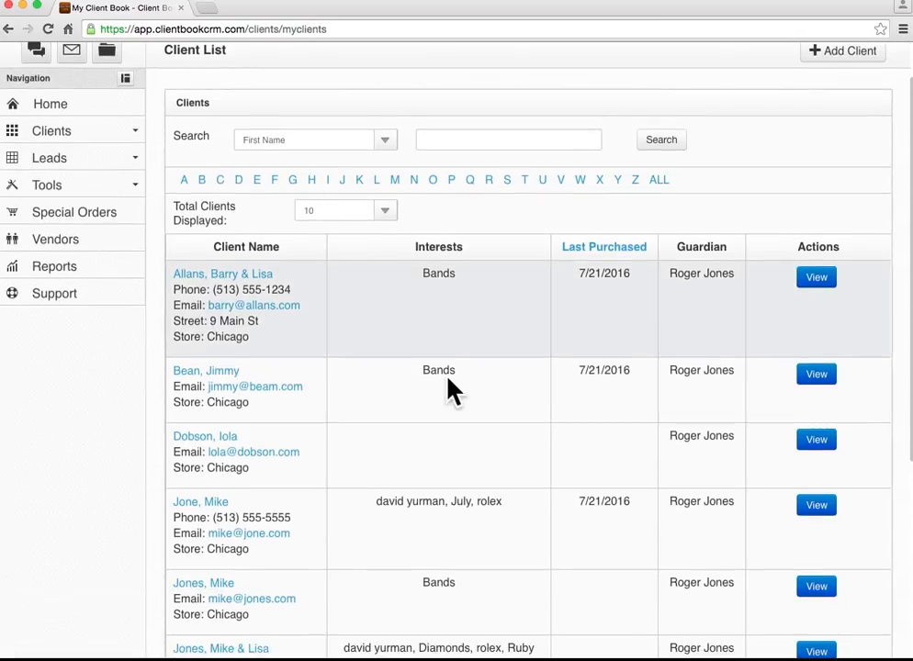
left_click(384, 140)
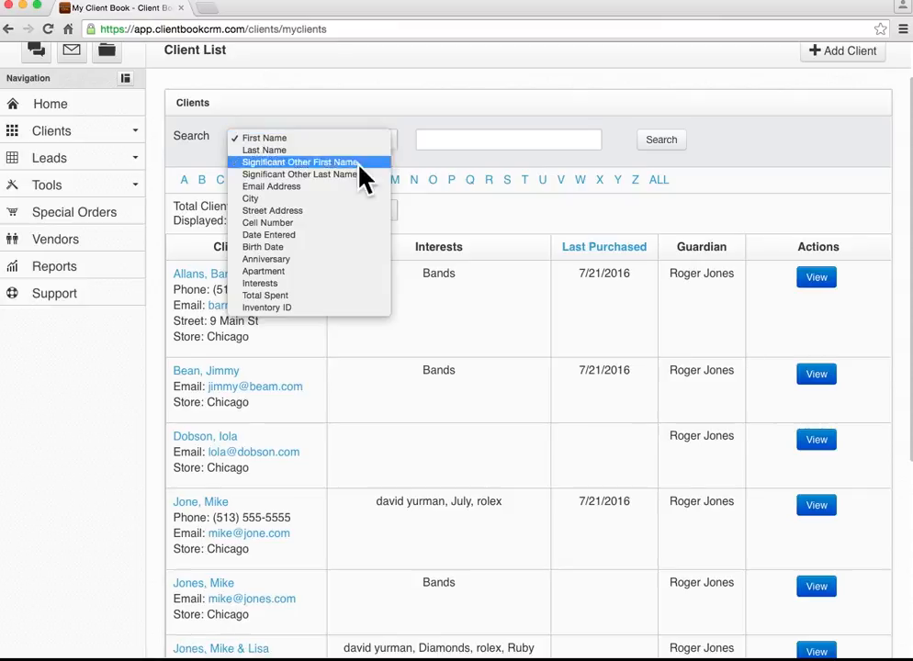
left_click(267, 283)
left_click(491, 139)
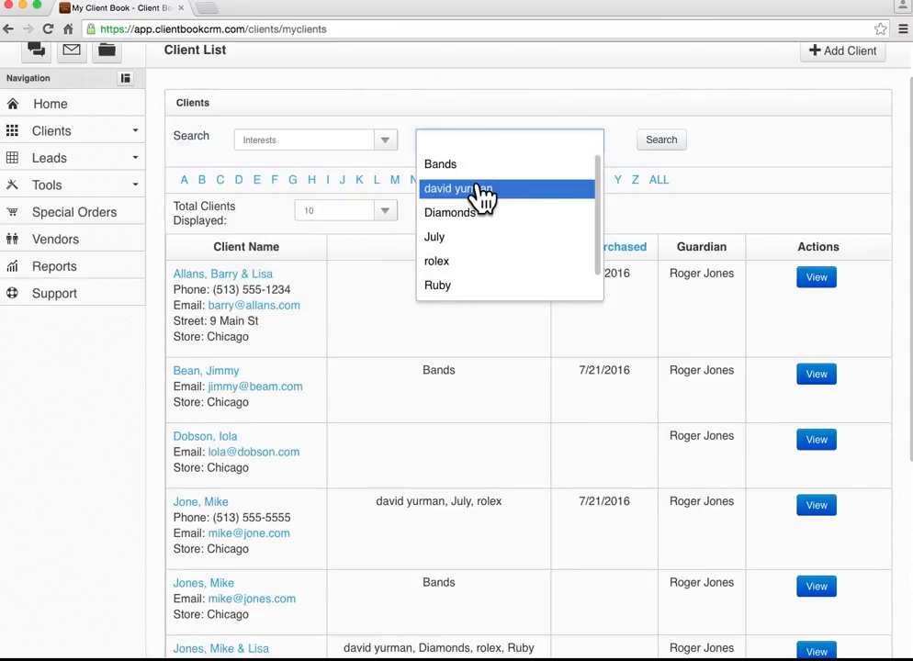
left_click(481, 189)
left_click(662, 144)
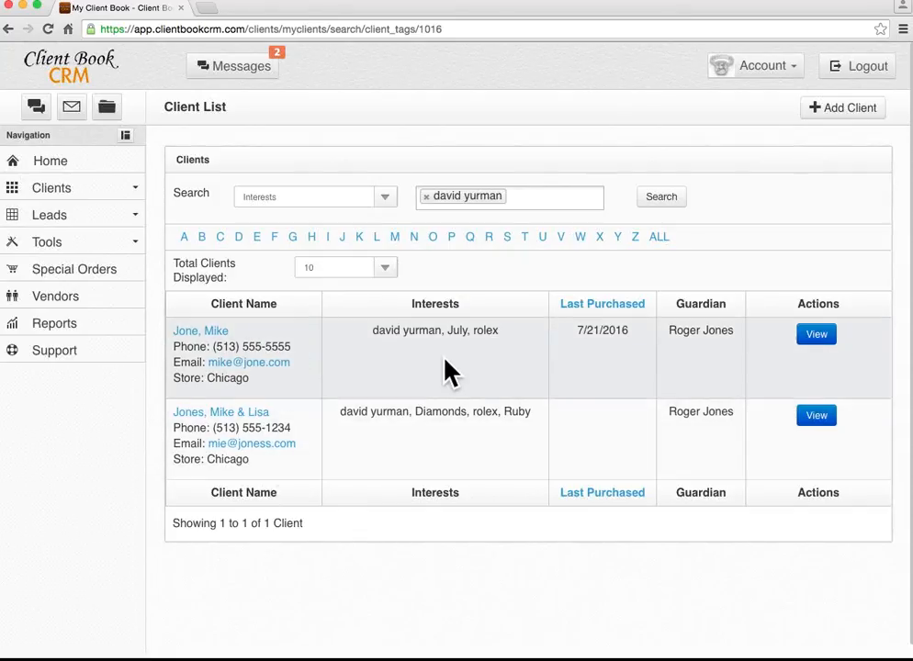
Keep Interests as the search field and 10 clients per page.
left_click(387, 199)
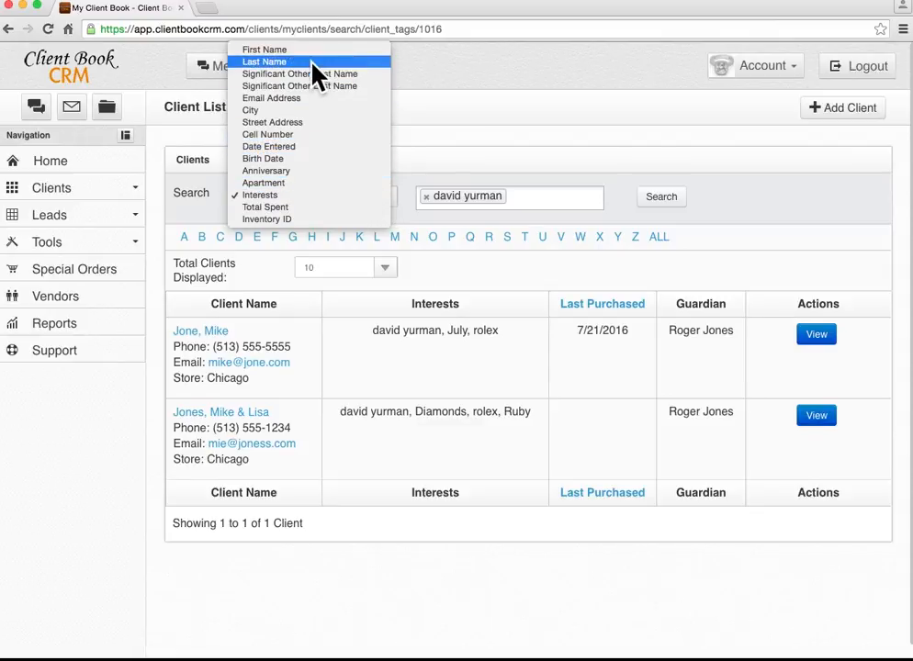
left_click(477, 131)
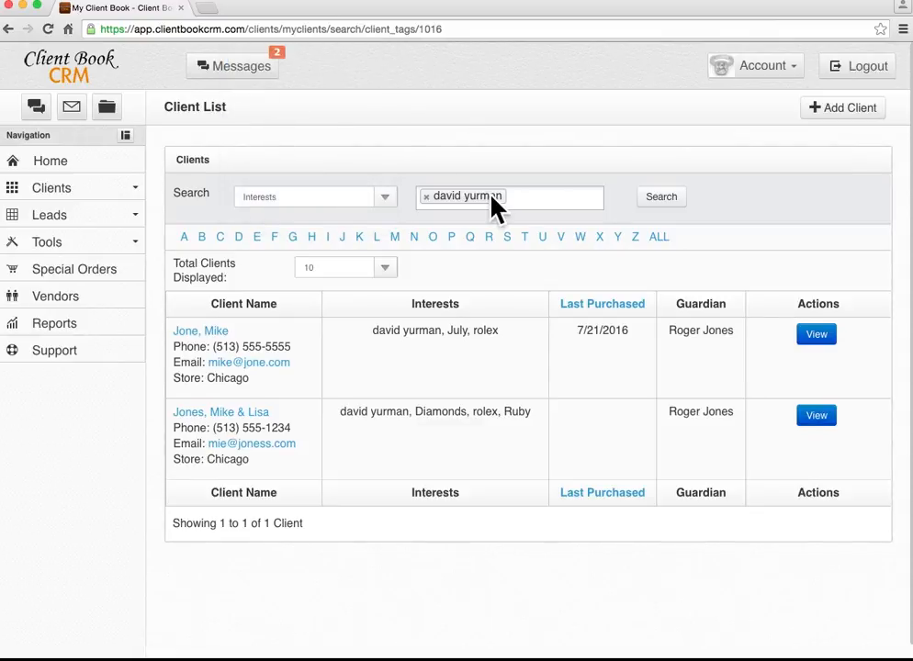
left_click(387, 274)
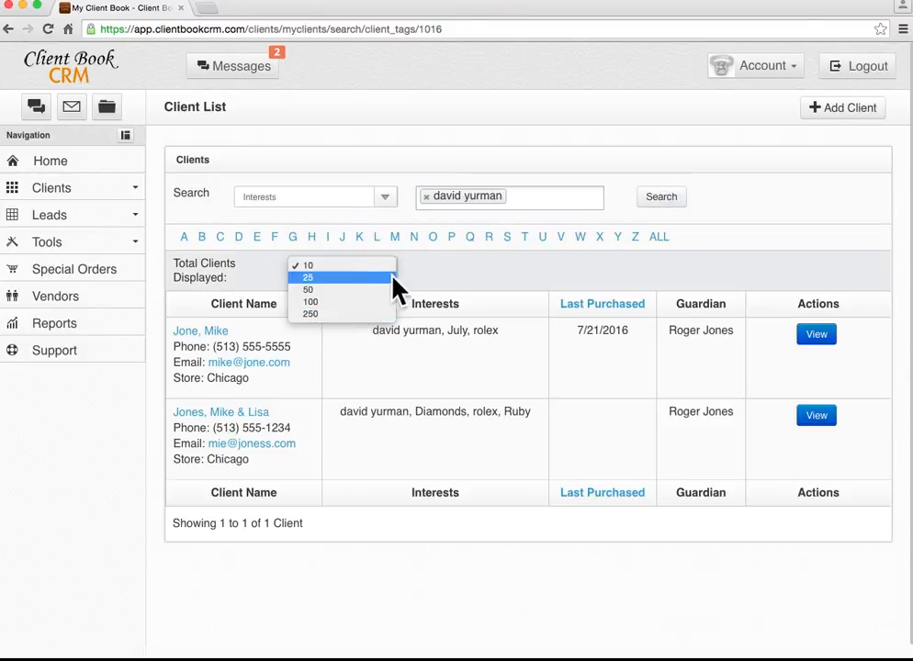
left_click(455, 278)
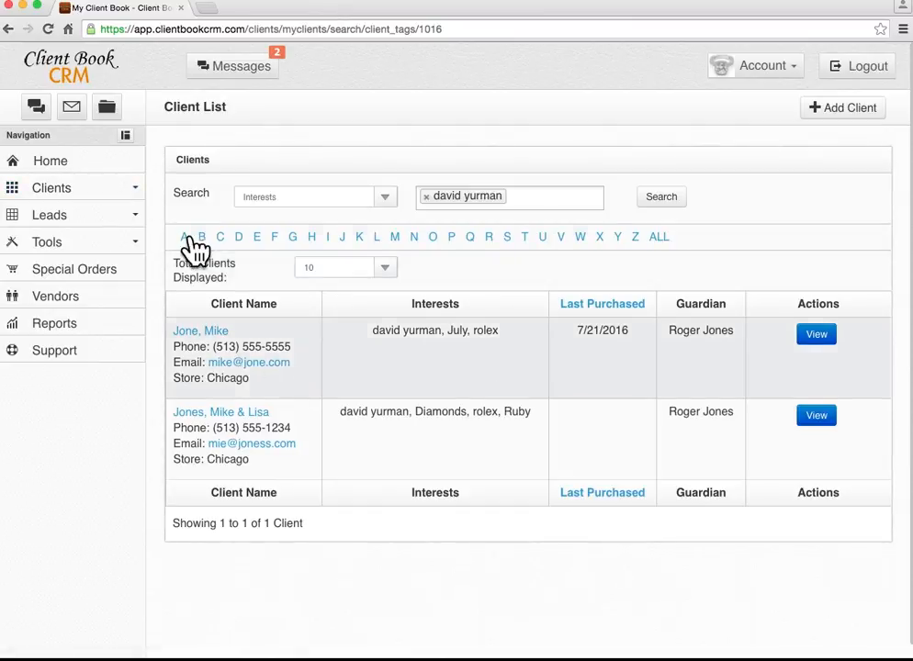
left_click(106, 191)
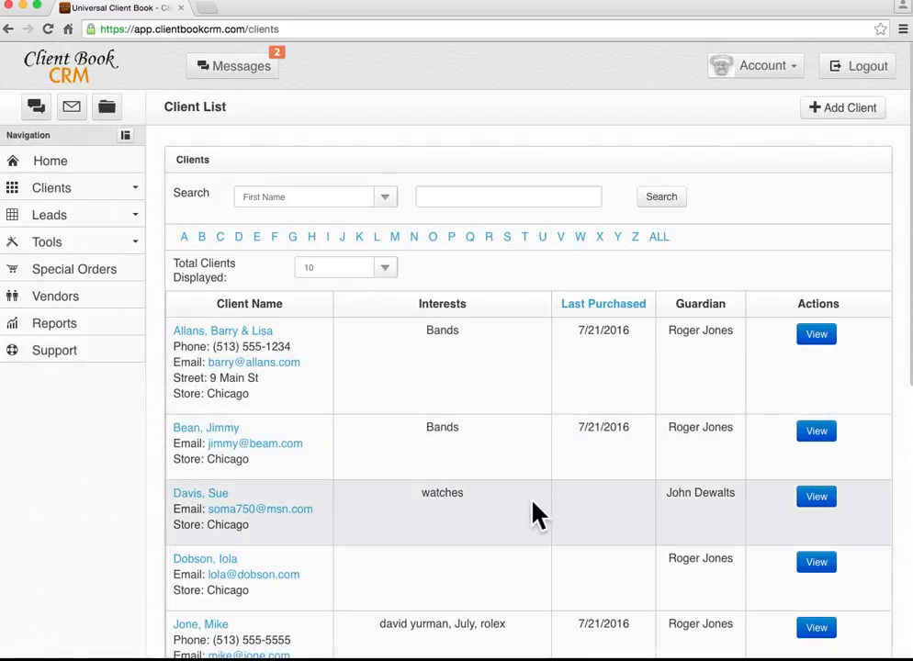
scroll(523, 512, "down", 1)
scroll(519, 512, "down", 1)
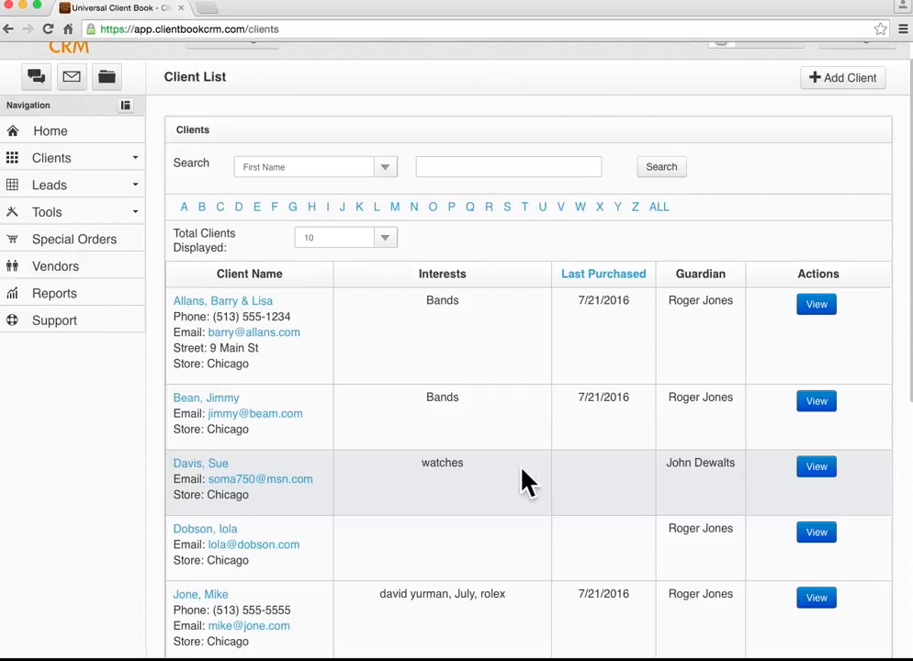
scroll(525, 479, "up", 2)
left_click(91, 188)
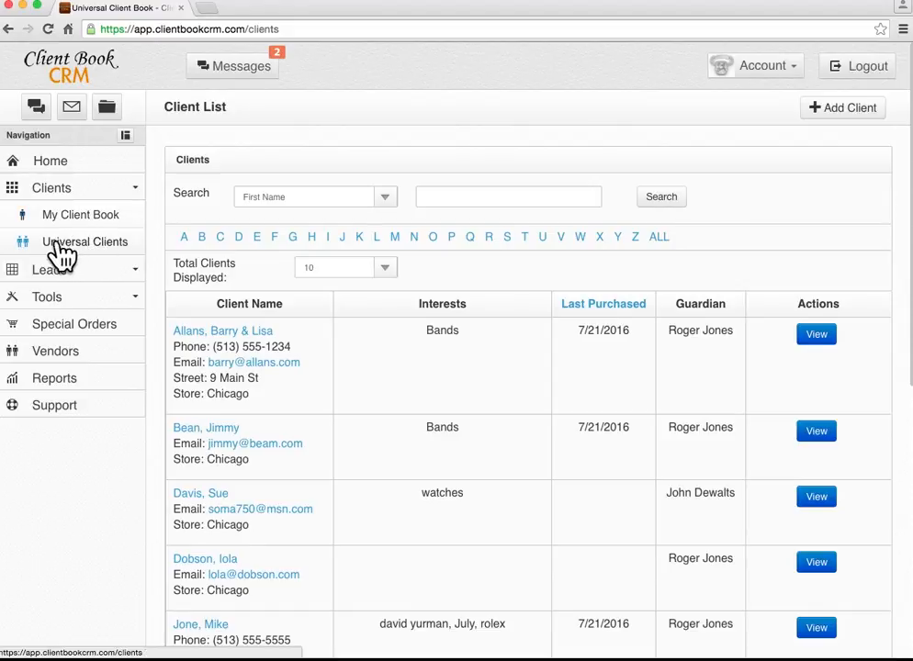
left_click(73, 197)
left_click(67, 219)
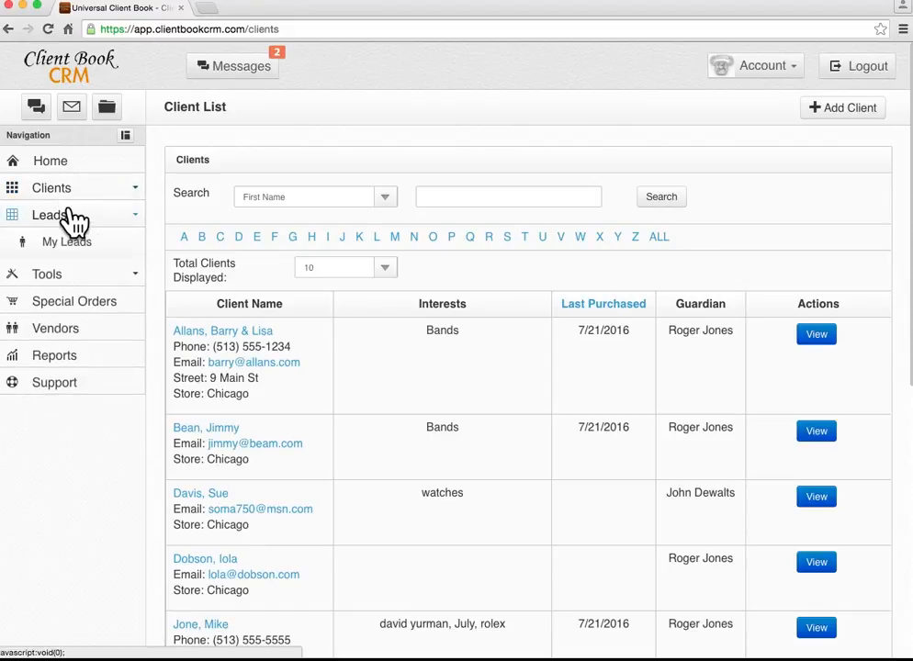
Scroll through the five leads in My Leads and open the Bands-interested lead.
left_click(79, 246)
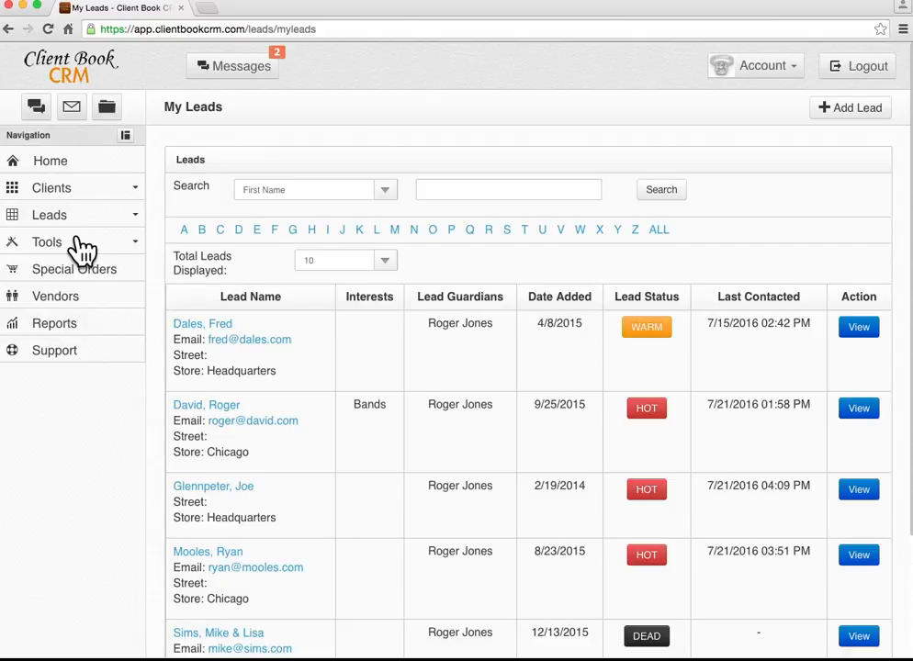
scroll(408, 393, "down", 1)
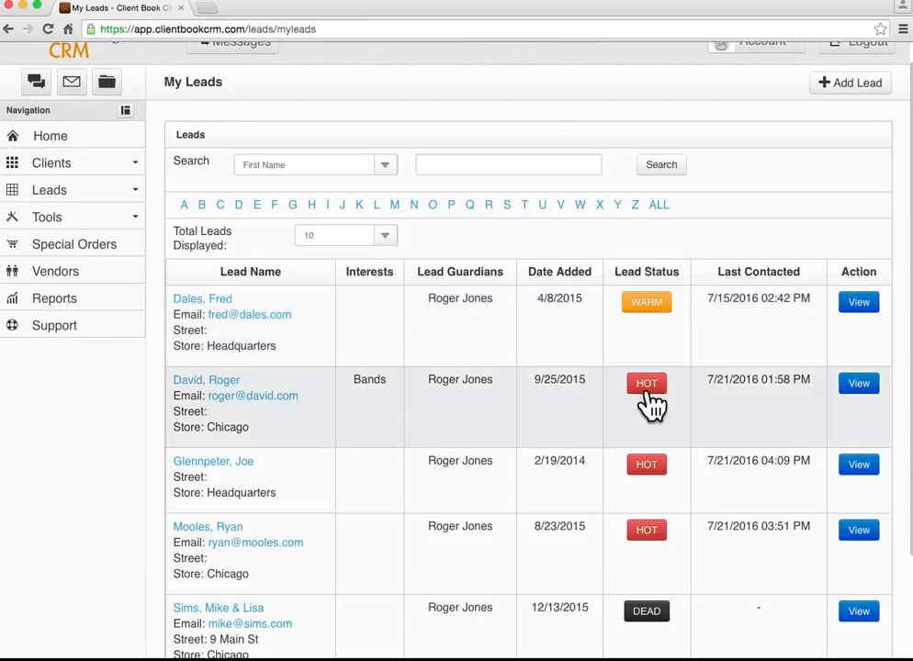
scroll(653, 294, "down", 2)
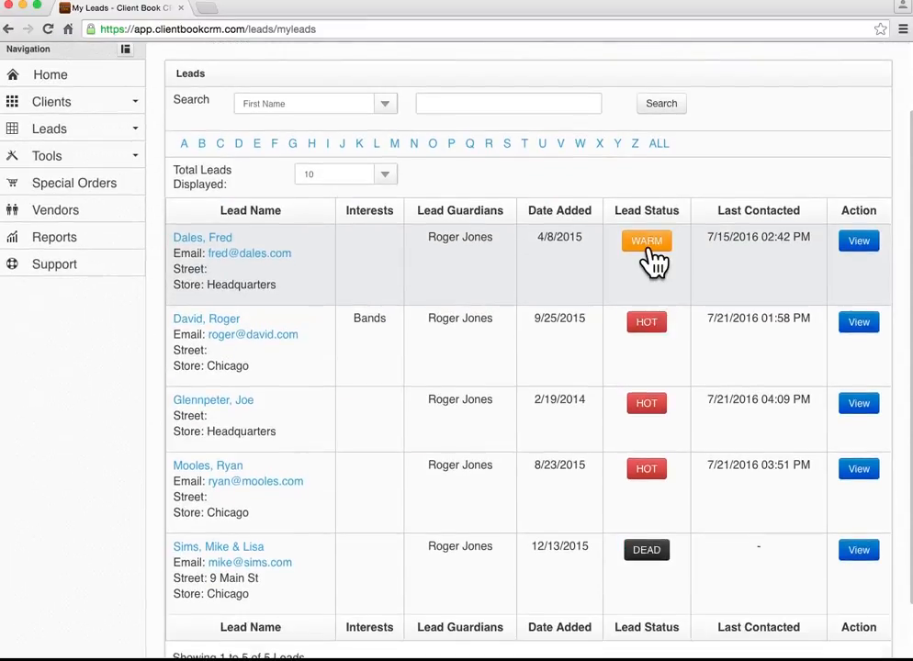
scroll(676, 349, "down", 1)
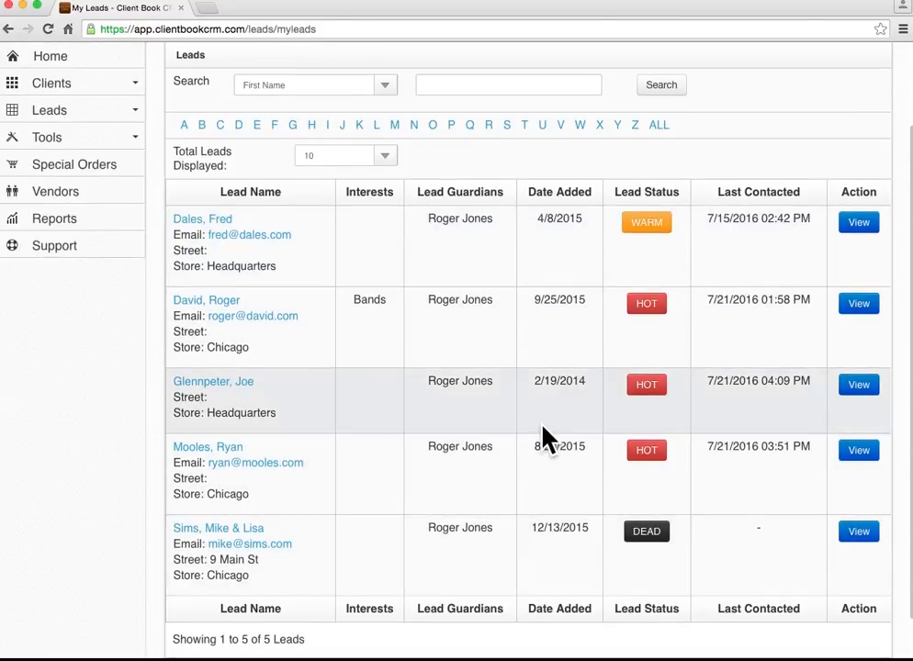
scroll(546, 439, "up", 1)
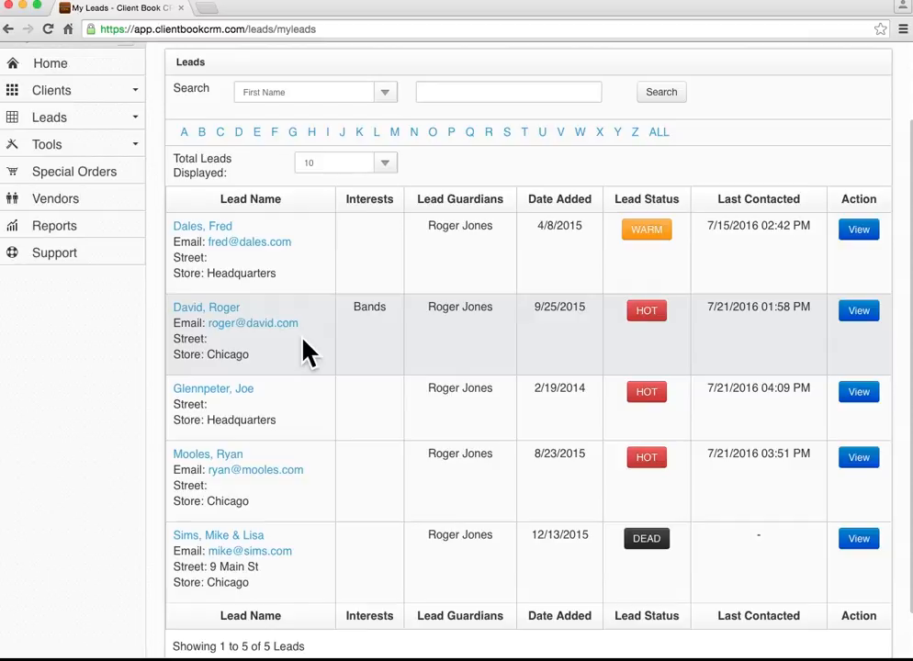
scroll(453, 355, "down", 1)
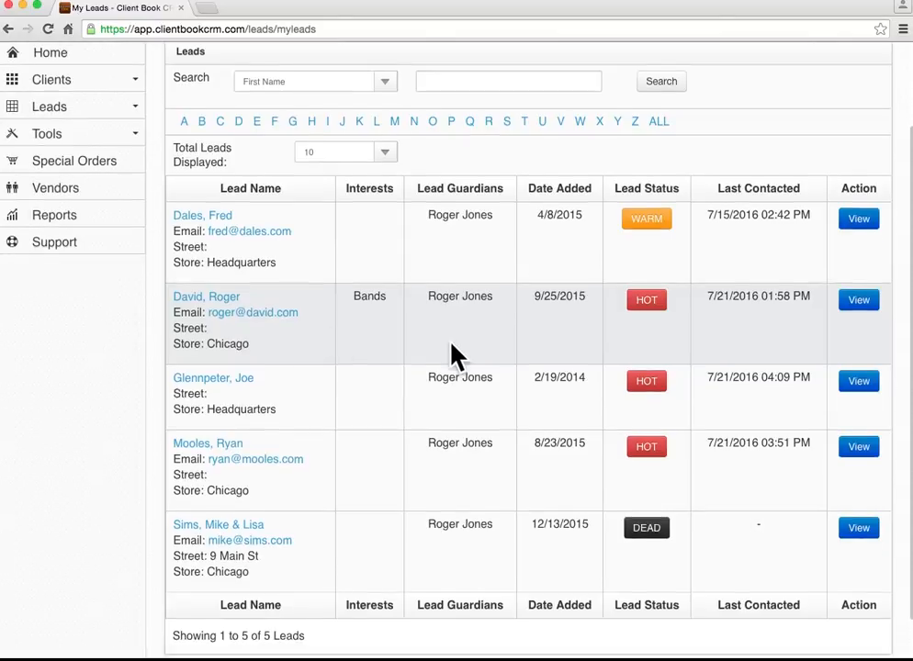
left_click(211, 288)
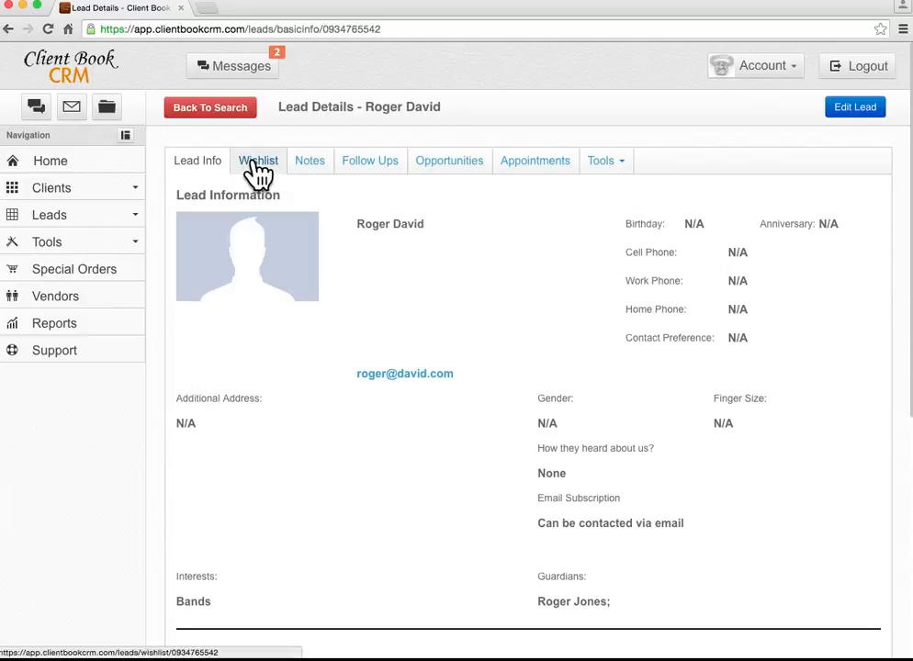
Add wish-list item 'gsd' at $534.00 for the lead, declining to mark it purchased.
left_click(258, 164)
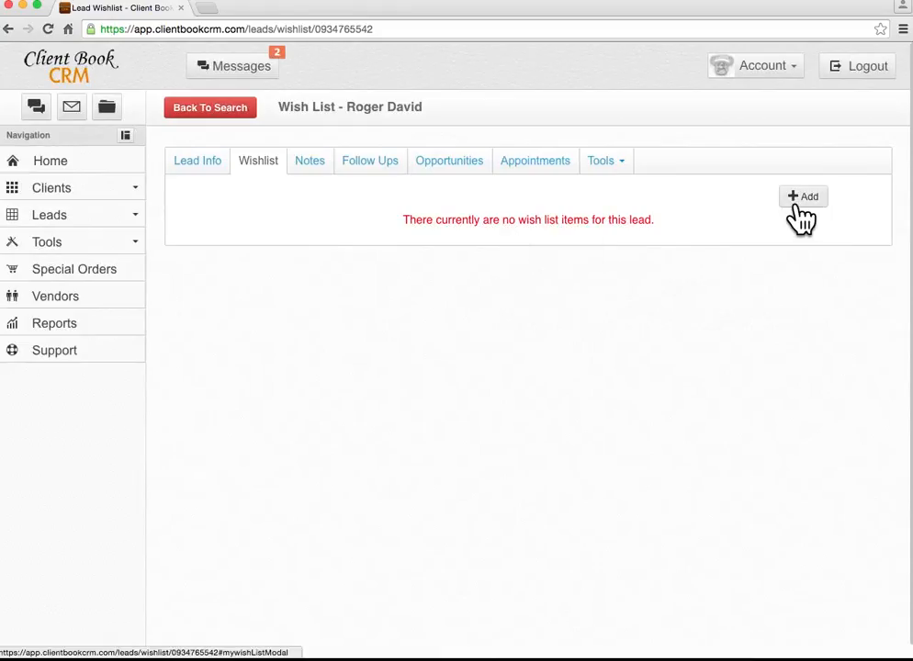
left_click(800, 197)
left_click(443, 204)
type("gsd")
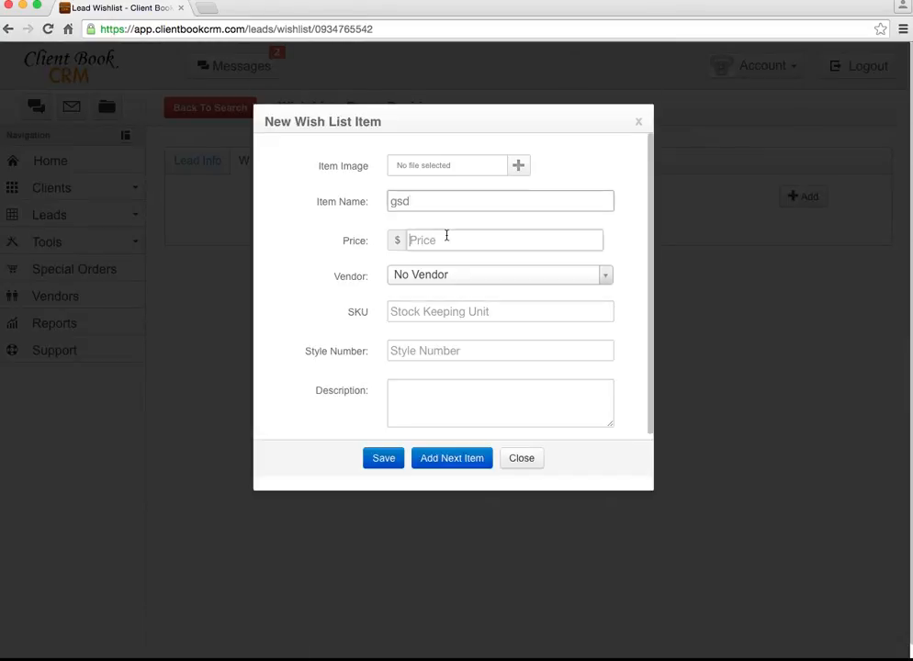
left_click(447, 237)
type("534")
left_click(384, 458)
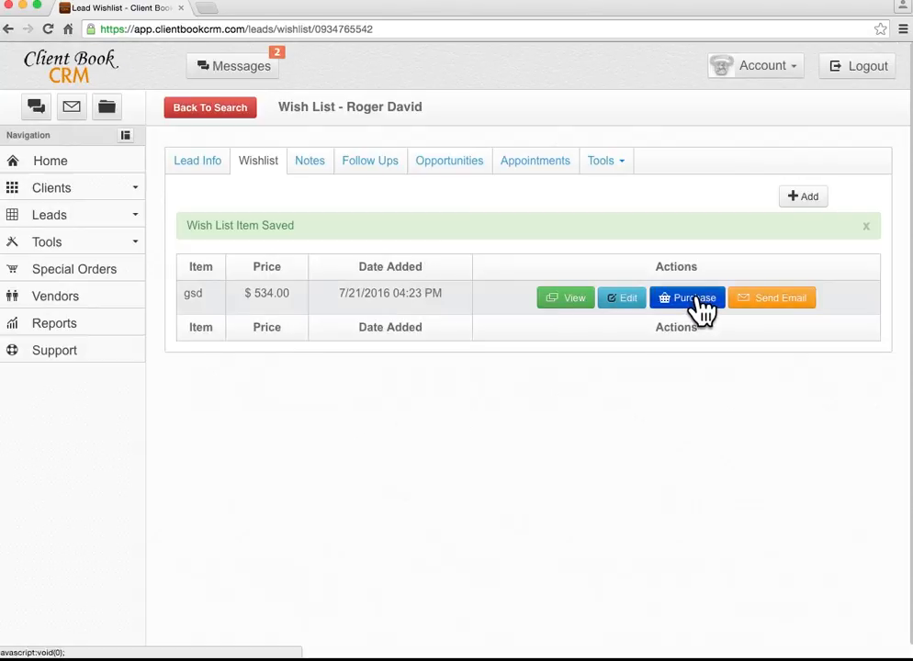
left_click(696, 303)
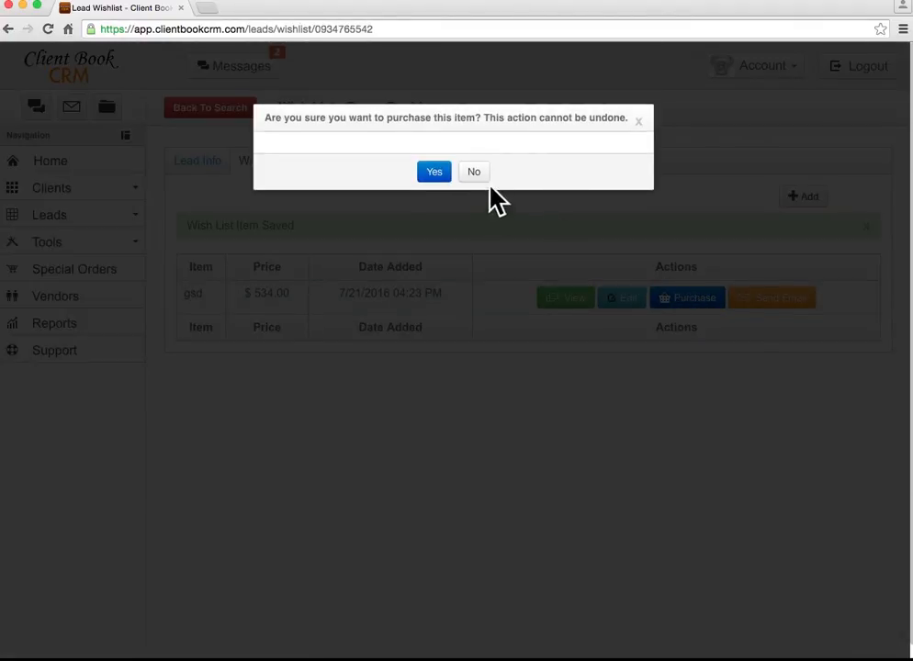
left_click(475, 175)
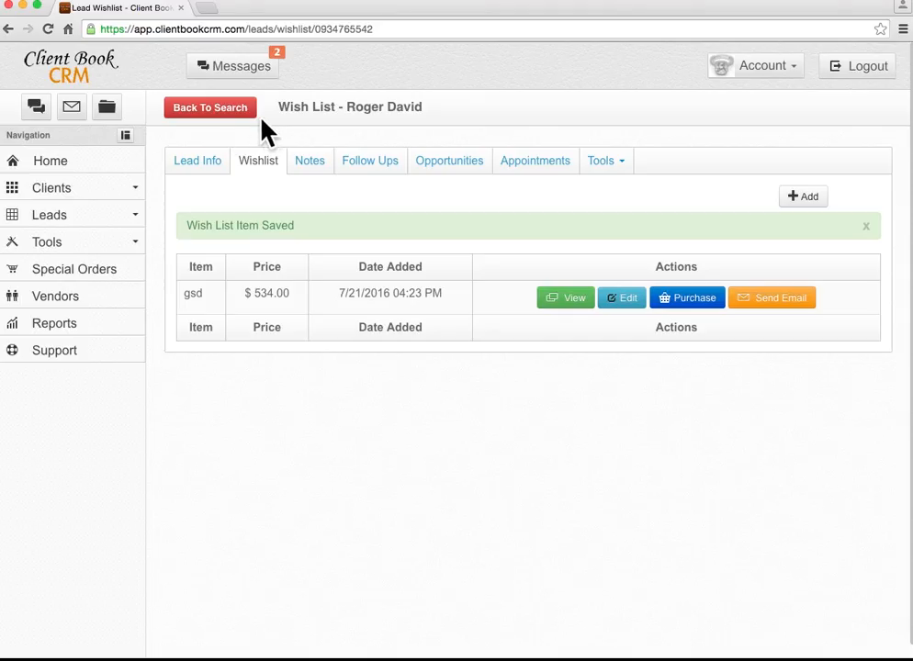
Add an active sale 'gsdf' priced $5,345.00 with expected close date 7/30/2016.
left_click(464, 165)
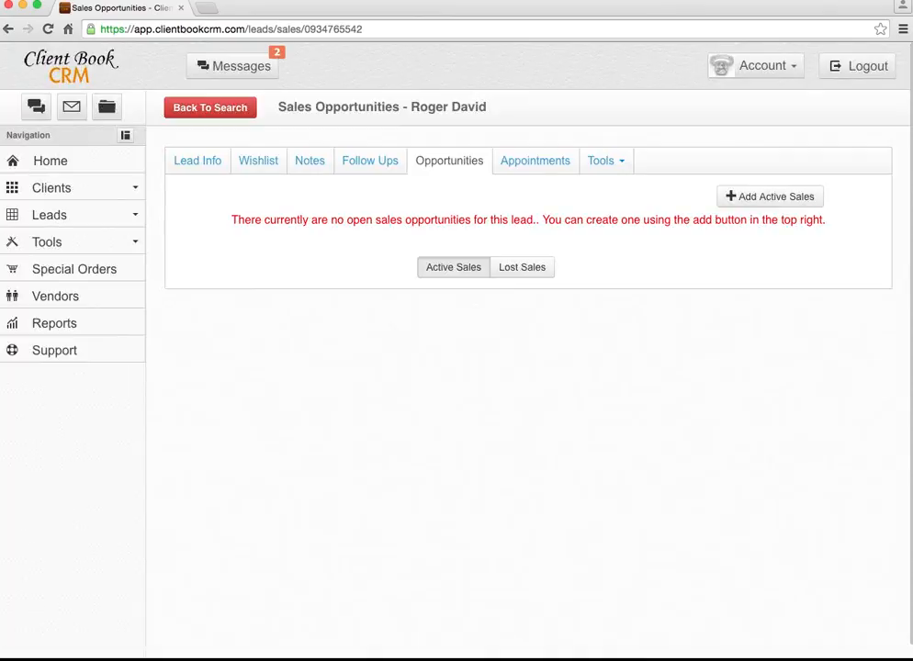
left_click(761, 202)
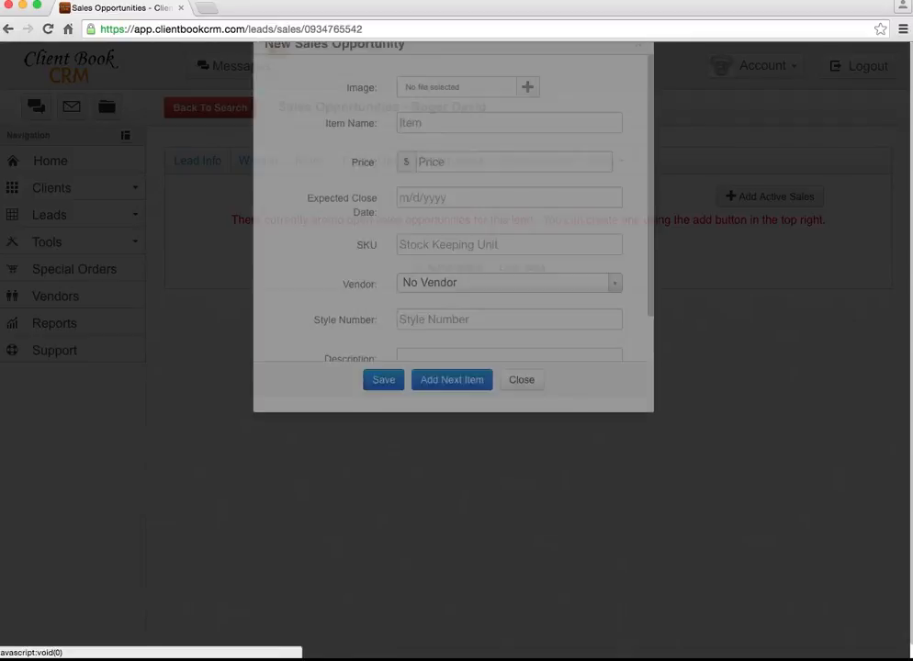
left_click(419, 198)
type("gsdf")
left_click(439, 240)
type("5345")
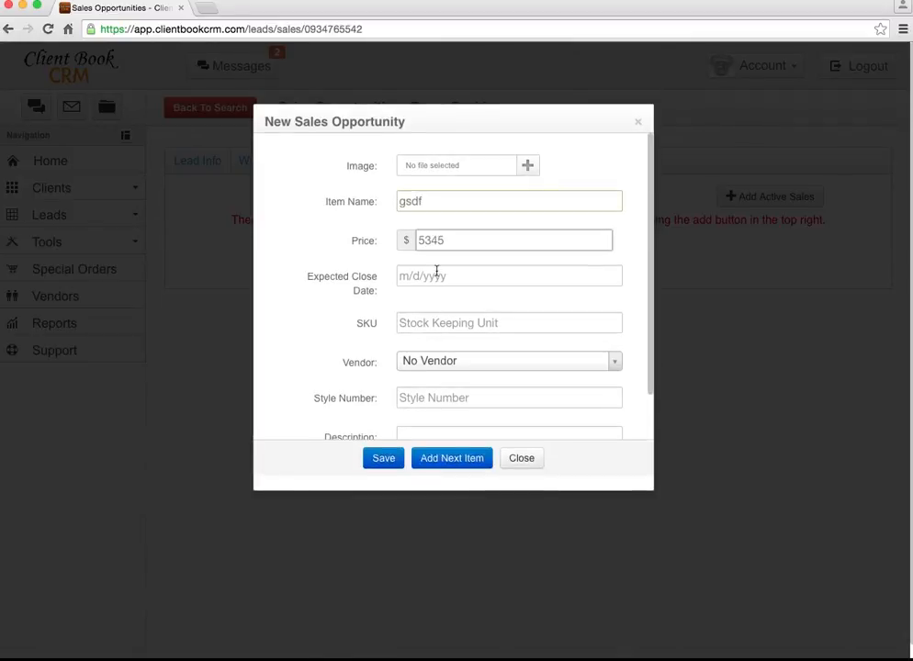
left_click(436, 275)
left_click(605, 446)
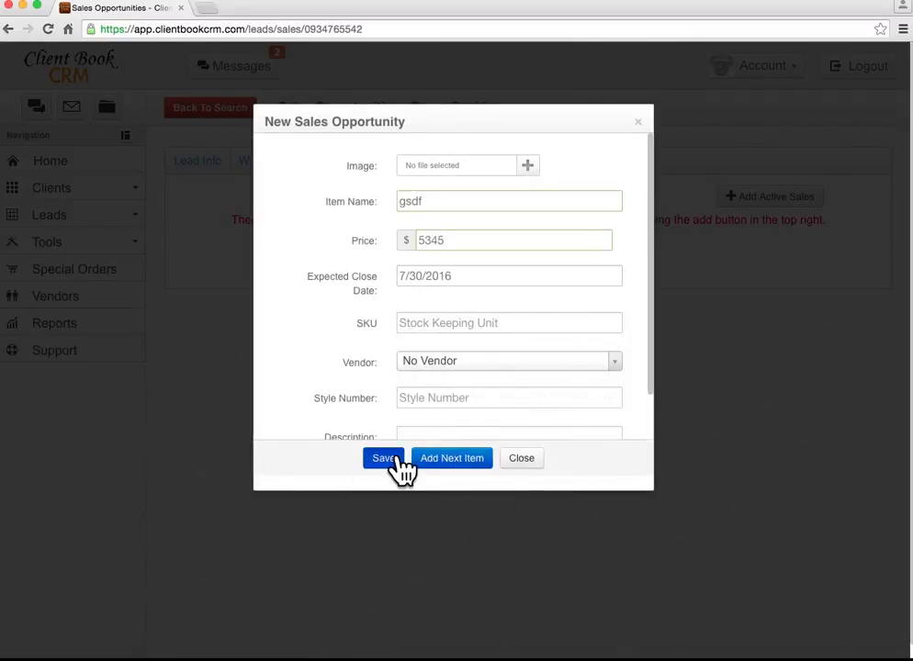
left_click(398, 459)
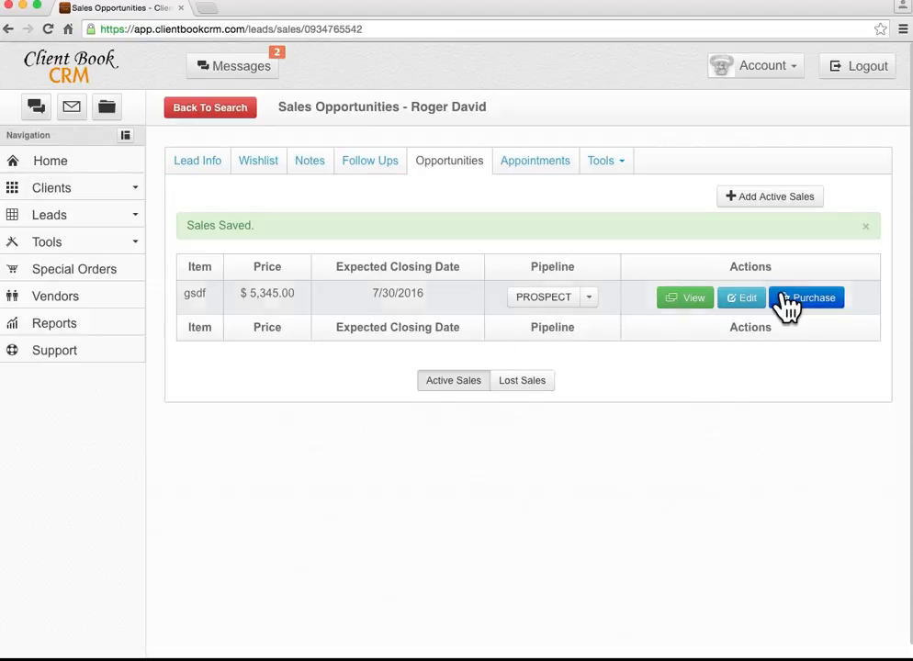
Decline moving the gsdf sale to purchases, keeping it as a Prospect, and go to My Leads.
left_click(803, 299)
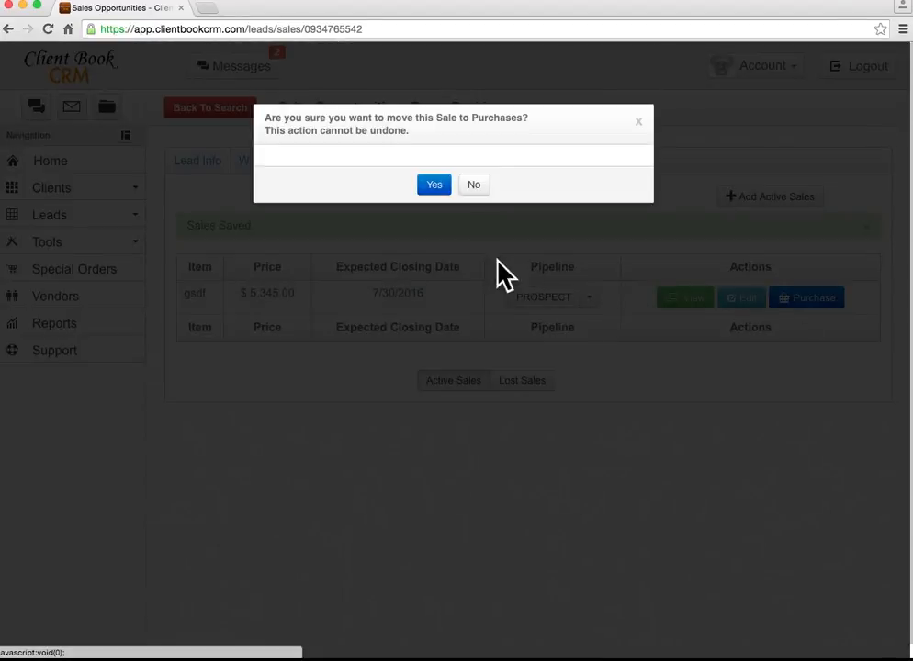
left_click(473, 185)
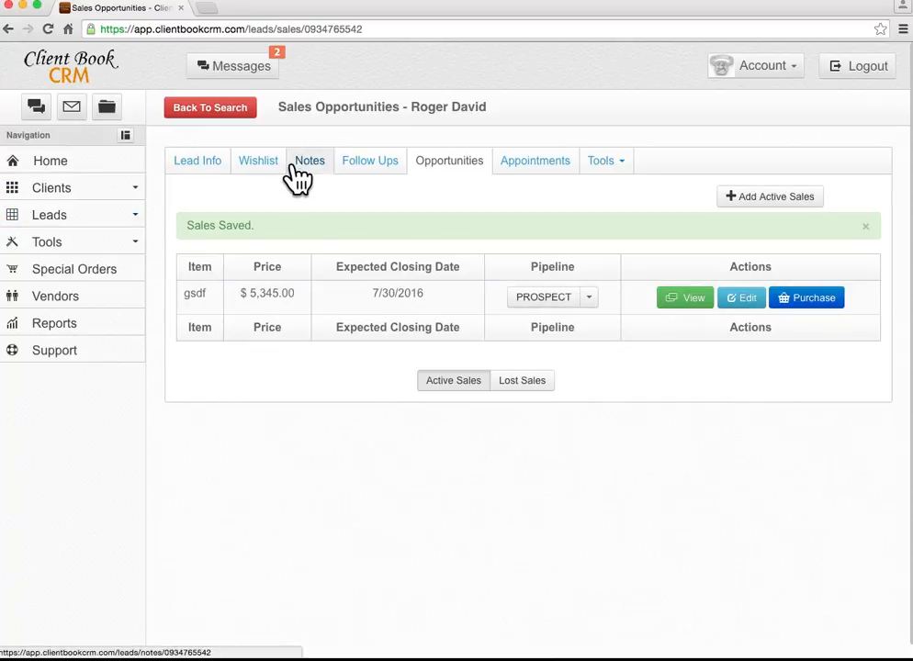
left_click(92, 214)
left_click(87, 241)
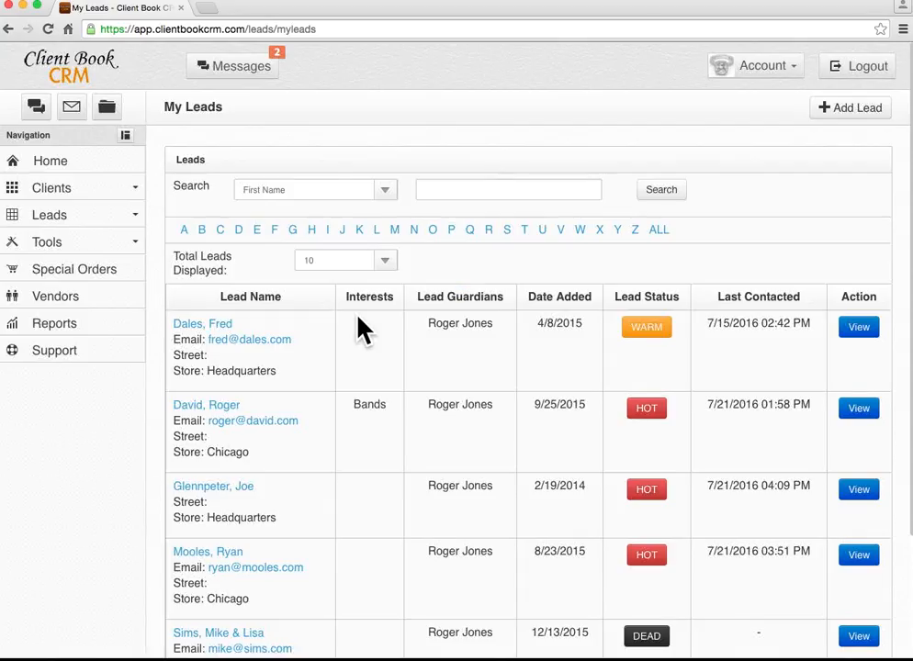
Open the Universal Leads list showing three leads, two HOT and one DEAD.
left_click(69, 219)
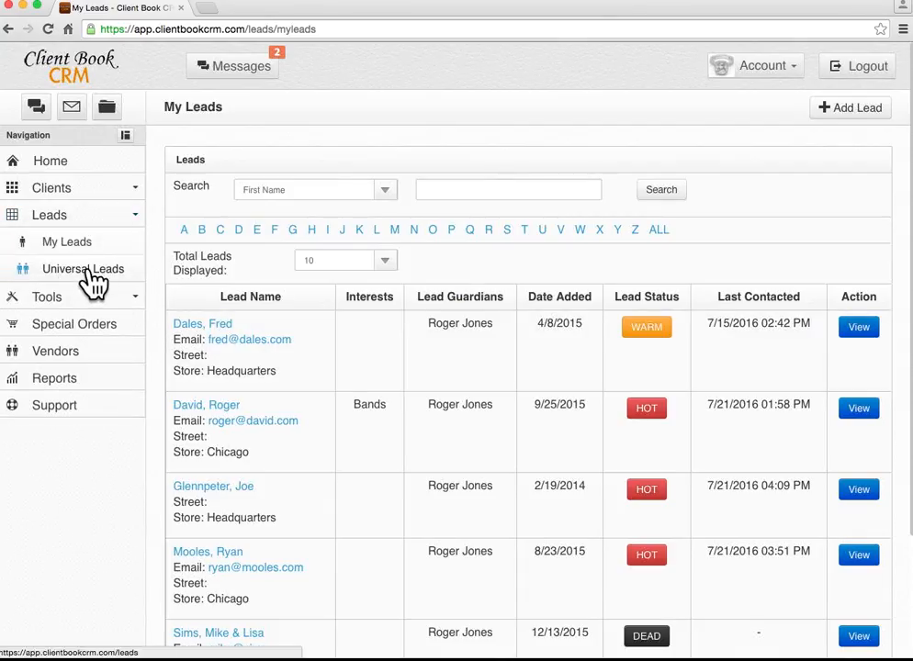
scroll(381, 385, "down", 3)
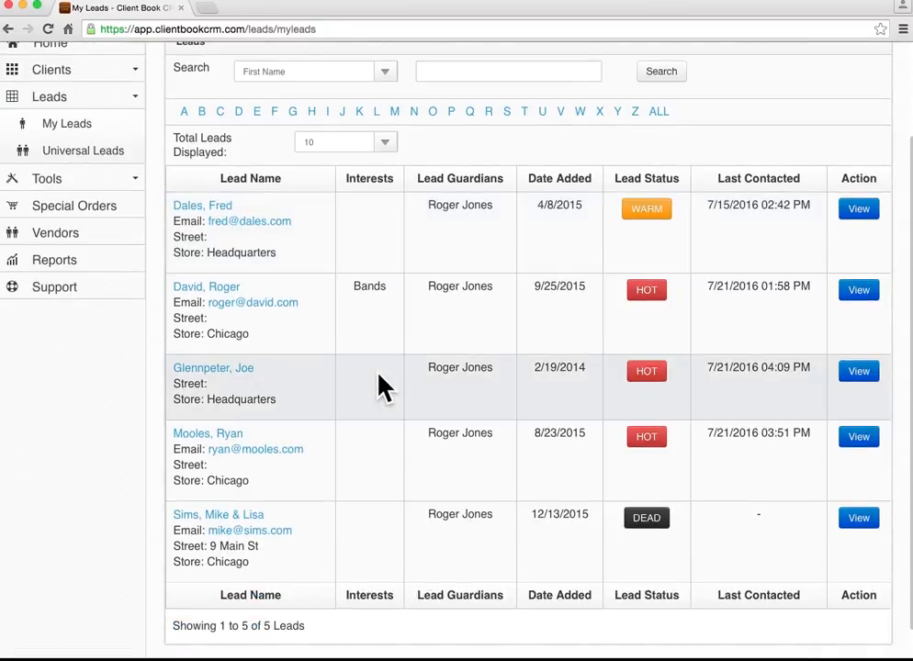
scroll(381, 386, "up", 3)
left_click(92, 231)
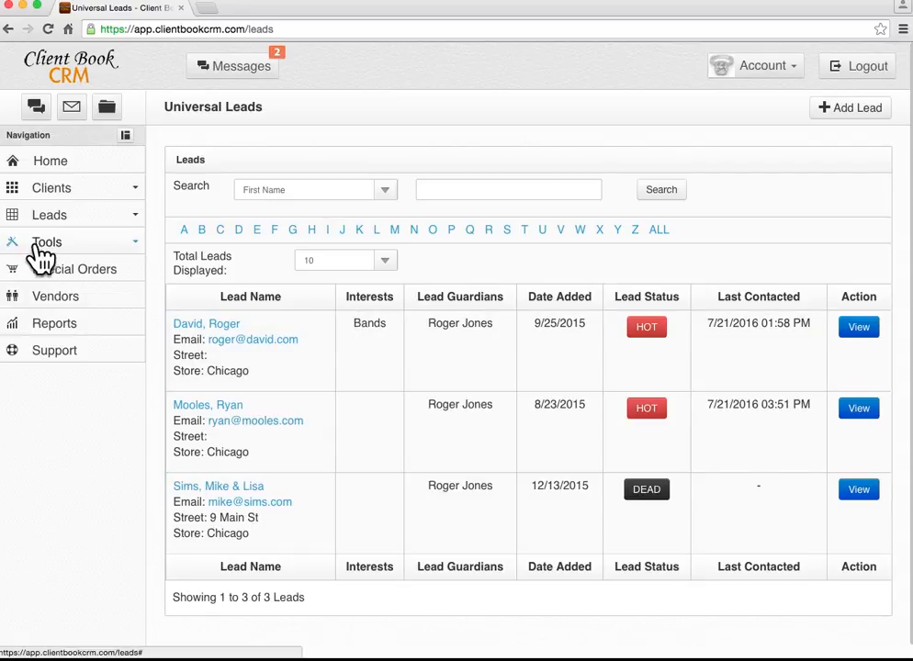
left_click(70, 253)
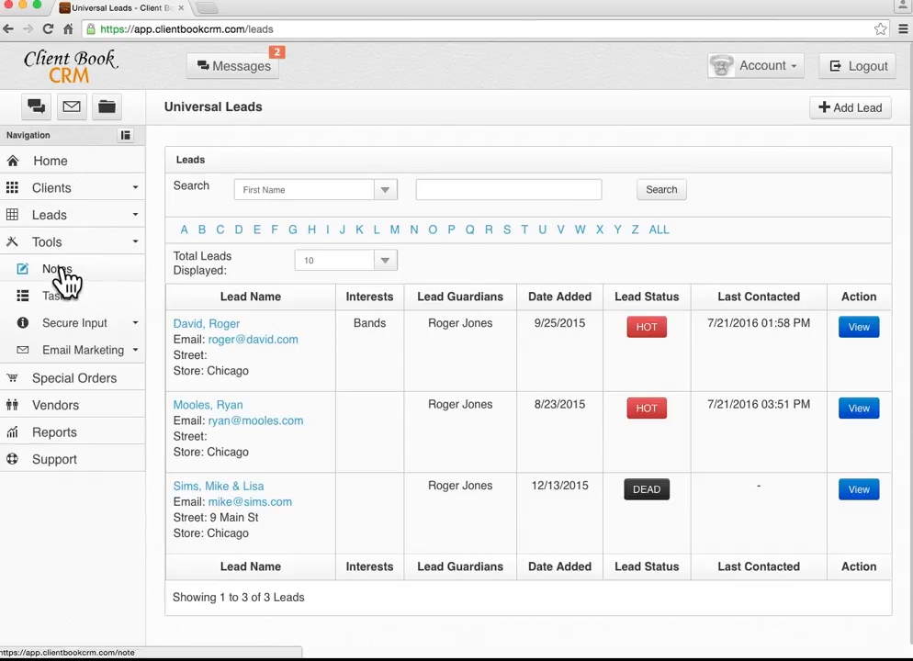
View Notes, then the Tasks page's Completed list of five tasks, including clean diamonds.
left_click(64, 274)
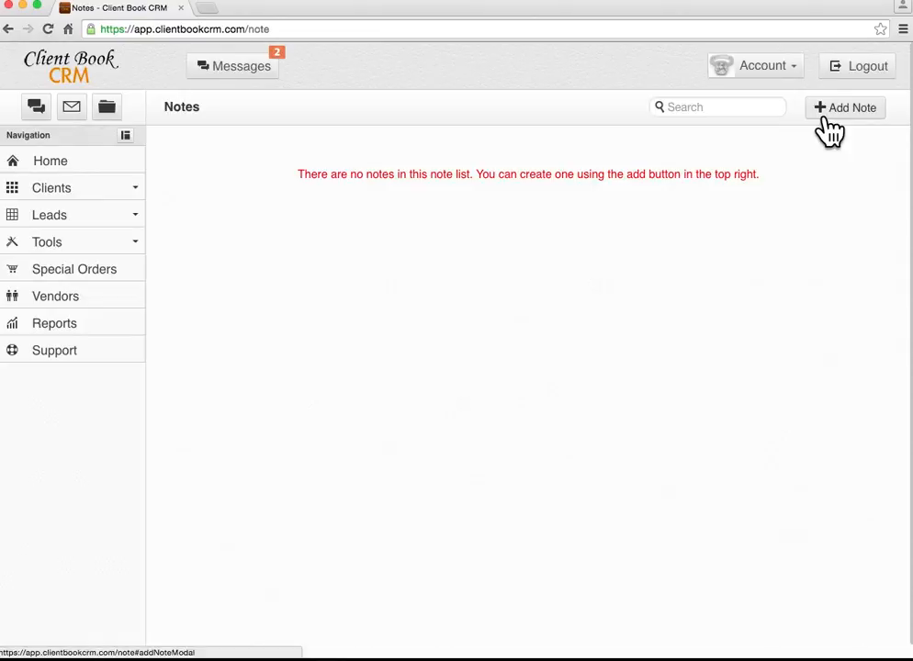
left_click(47, 243)
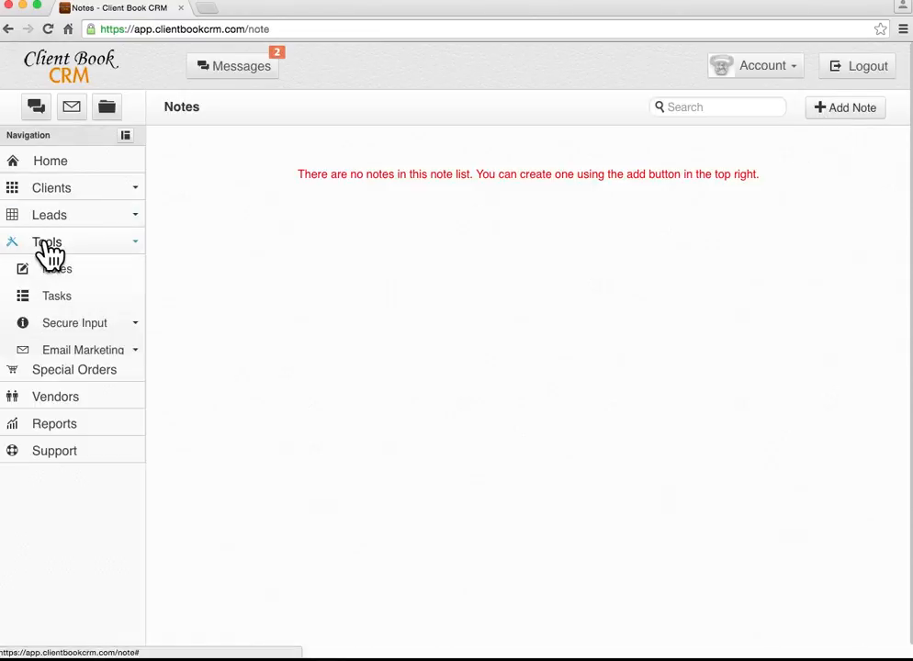
left_click(63, 295)
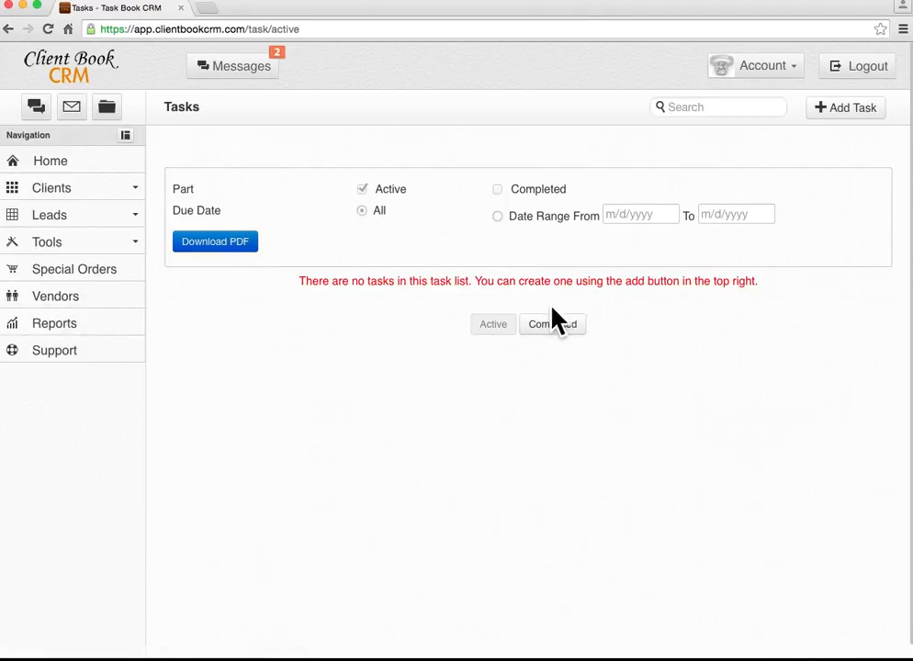
left_click(571, 328)
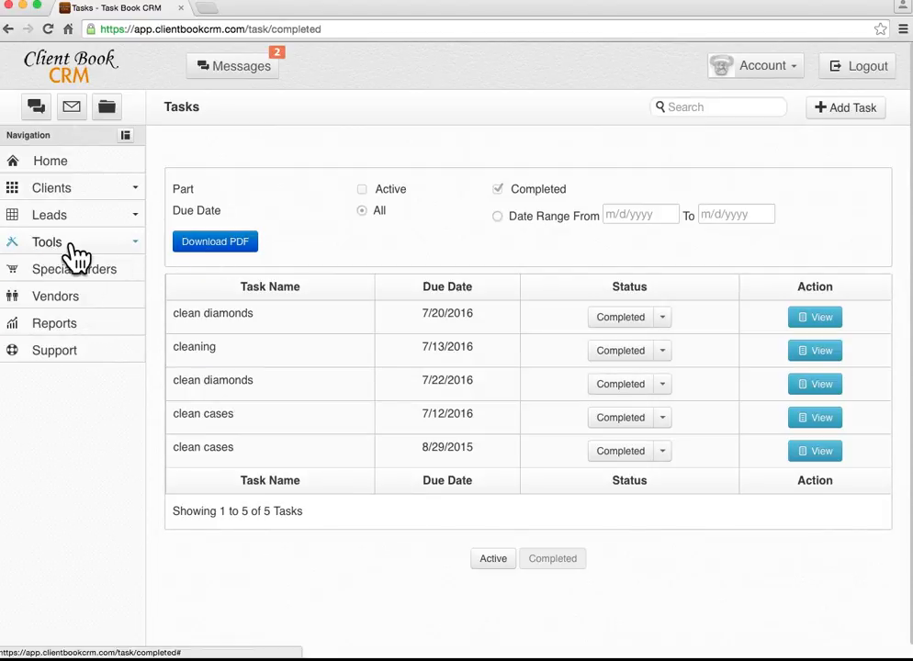
left_click(71, 246)
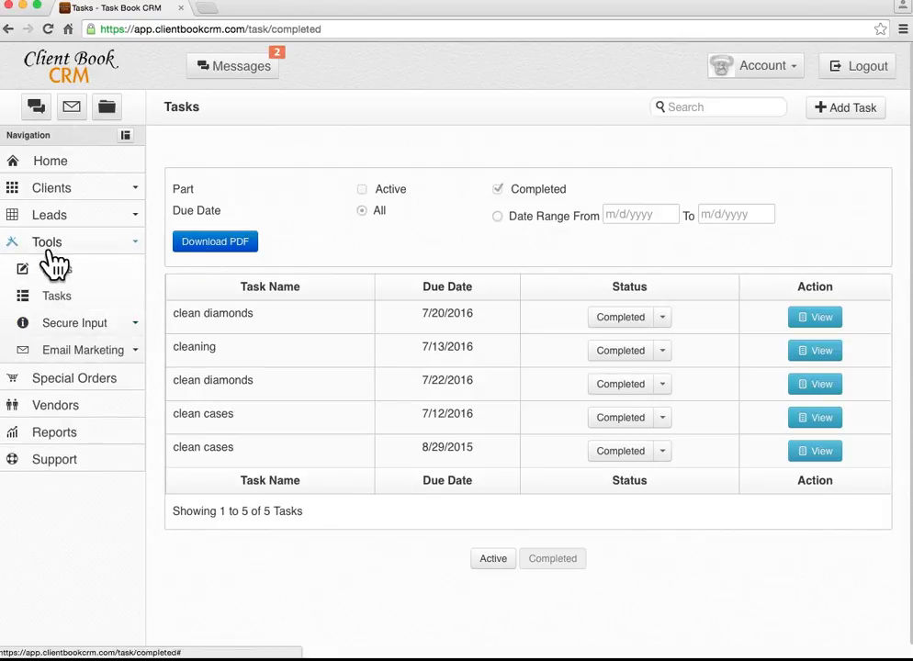
left_click(81, 331)
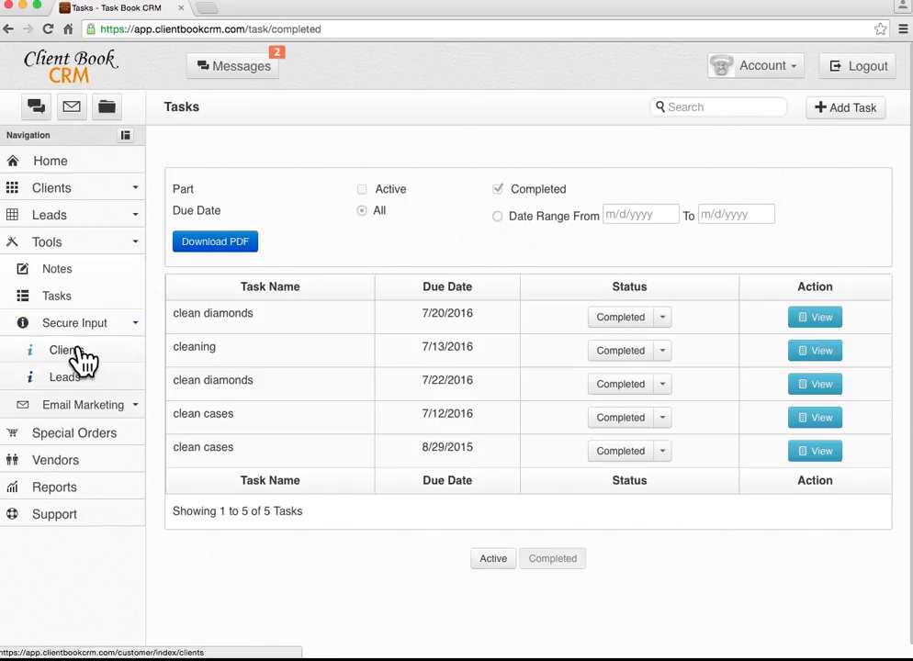
Open the client self-entry form, then leave it with the employee password for the Home calendar.
left_click(79, 351)
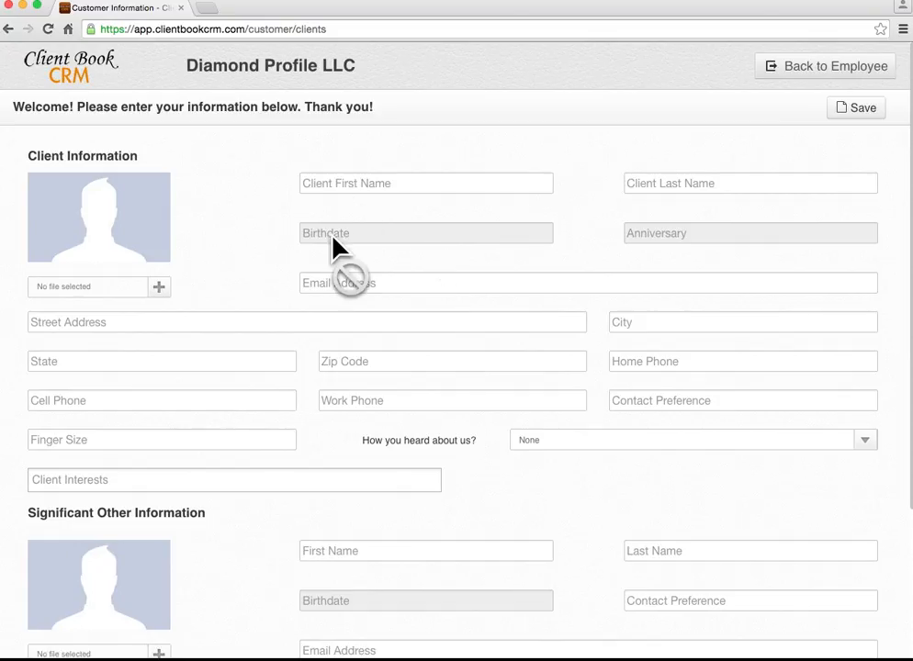
scroll(338, 279, "down", 4)
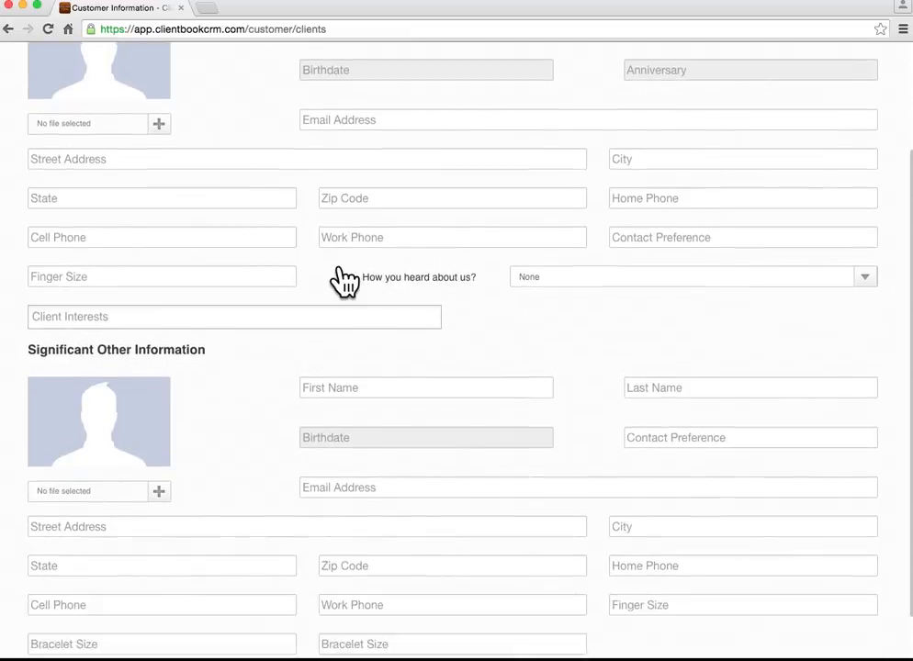
scroll(343, 277, "up", 5)
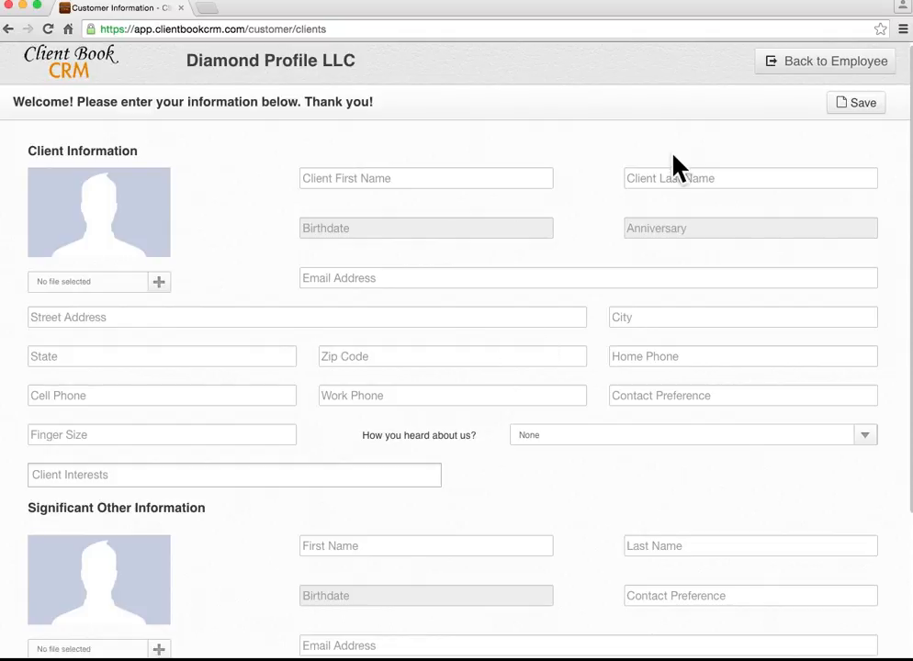
scroll(606, 166, "up", 1)
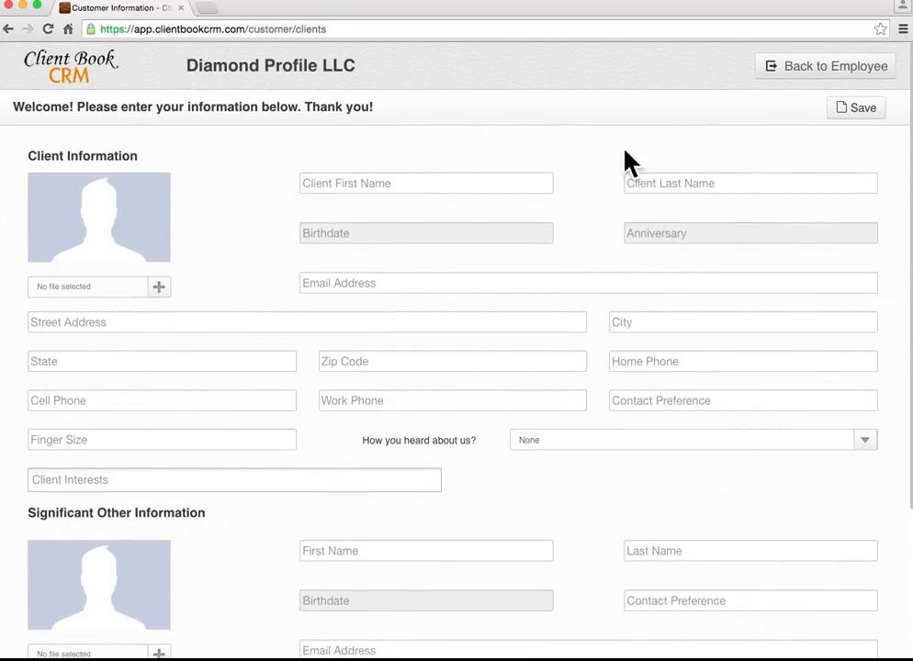
left_click(819, 73)
left_click(458, 195)
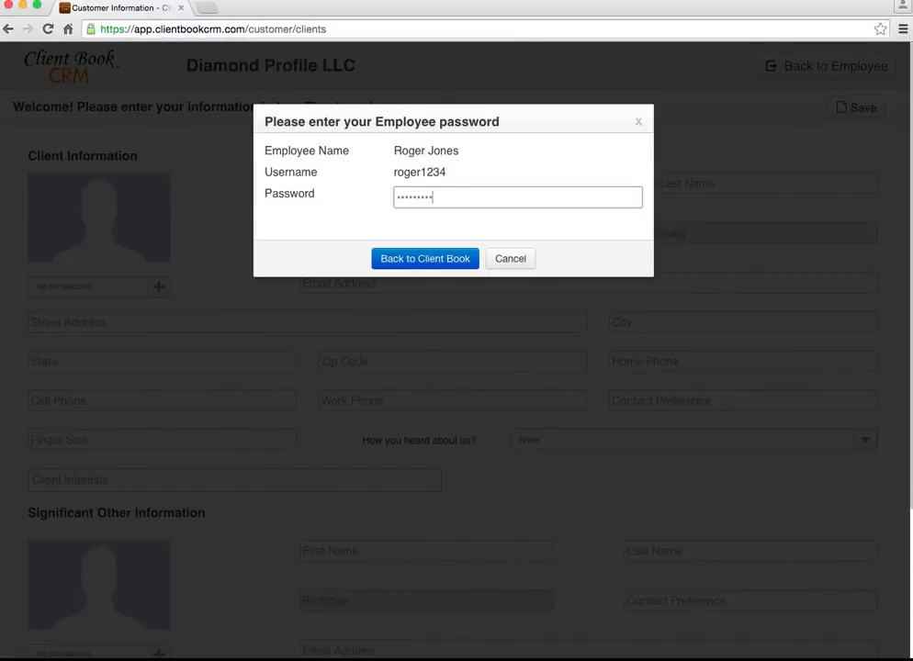
left_click(438, 260)
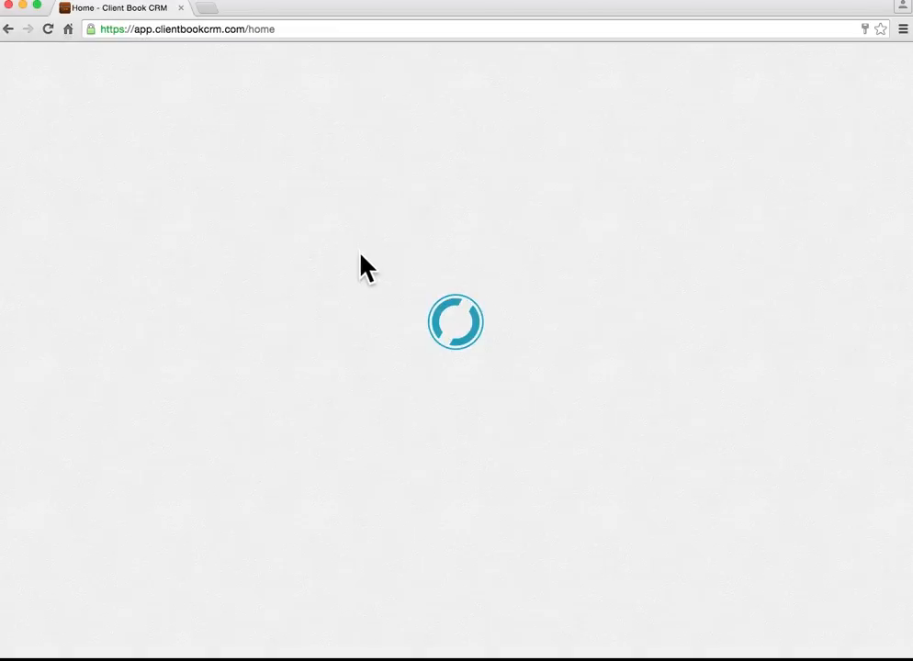
scroll(147, 231, "down", 1)
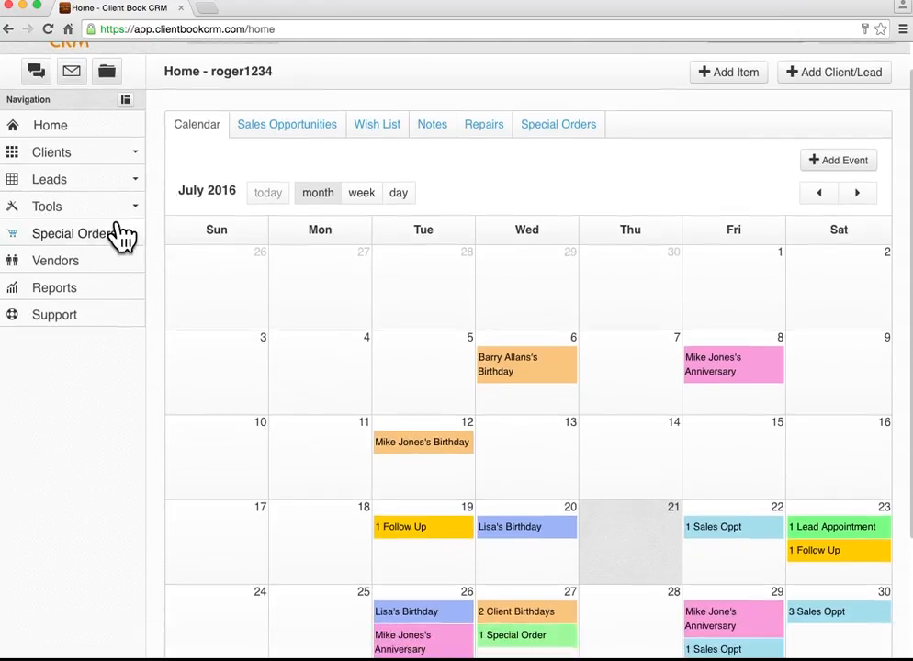
Create a new email campaign of type My Specific Interests targeting the david yurman interest.
left_click(92, 209)
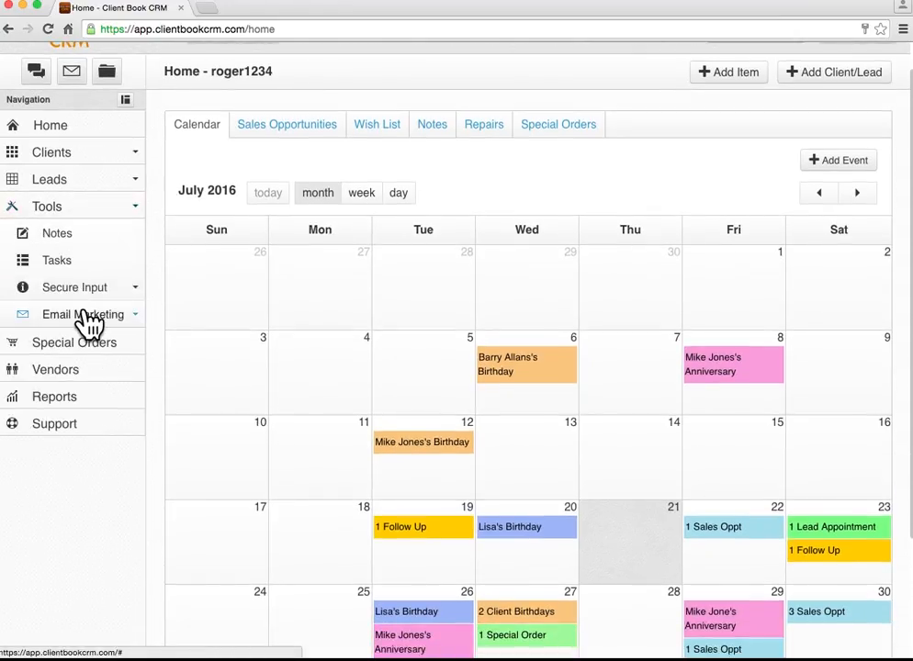
left_click(87, 317)
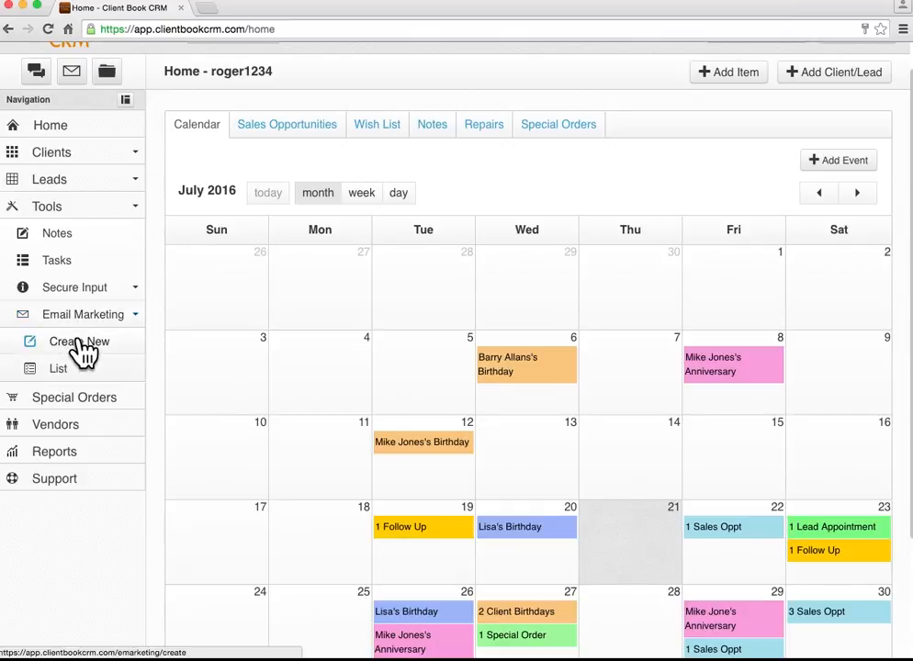
left_click(77, 340)
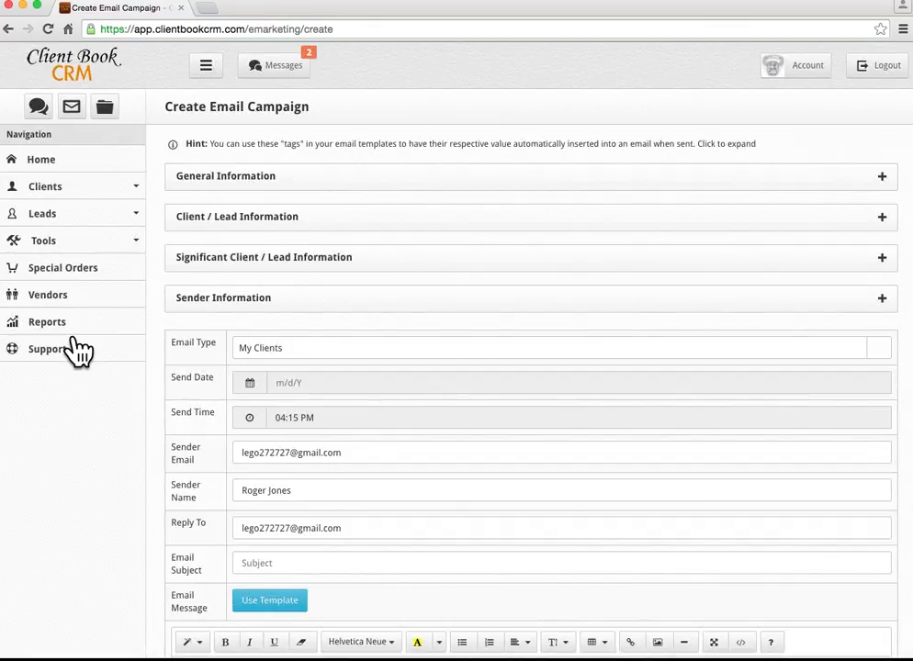
scroll(158, 376, "down", 1)
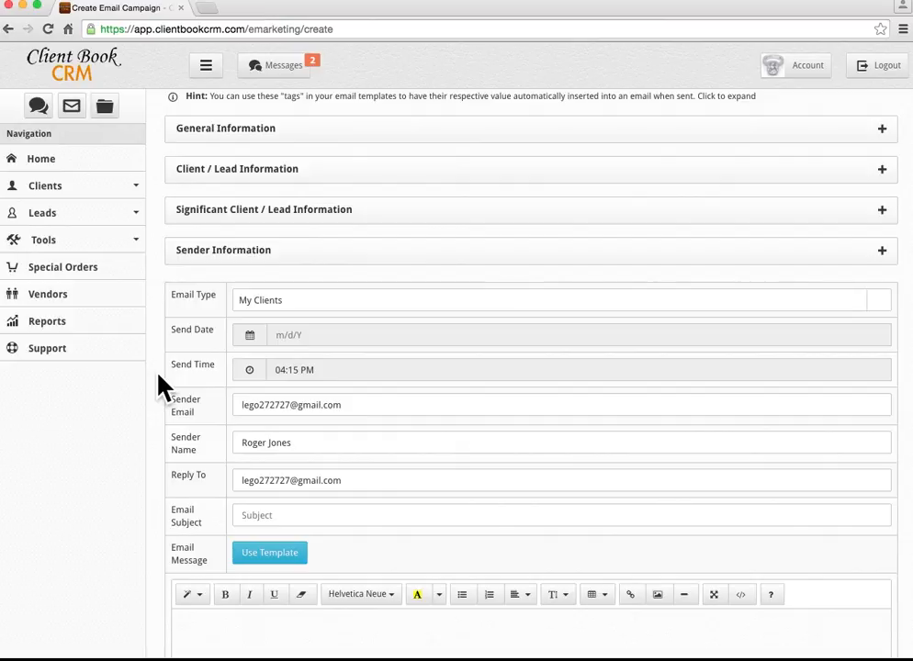
left_click(280, 303)
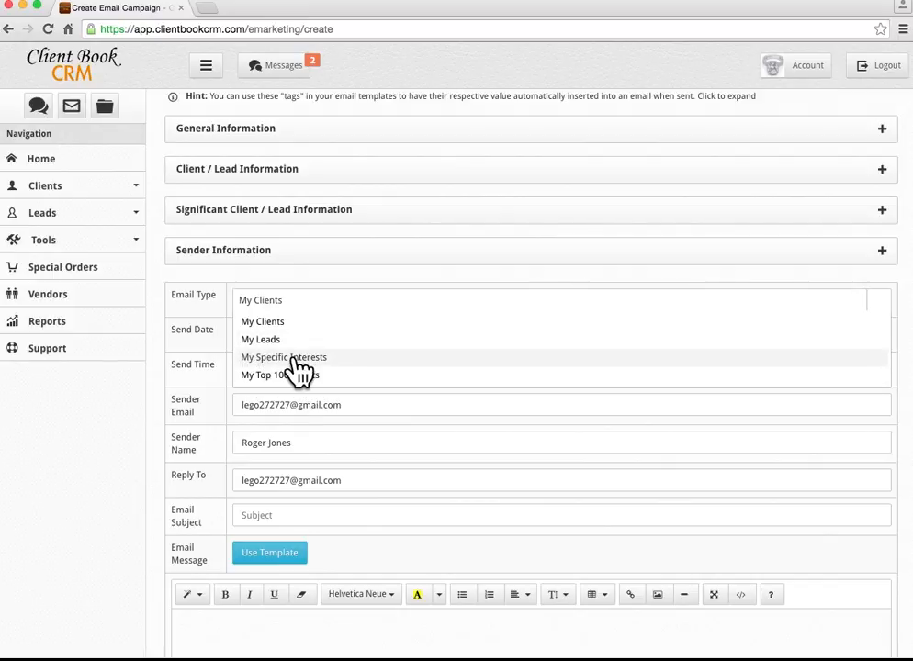
left_click(292, 358)
left_click(376, 334)
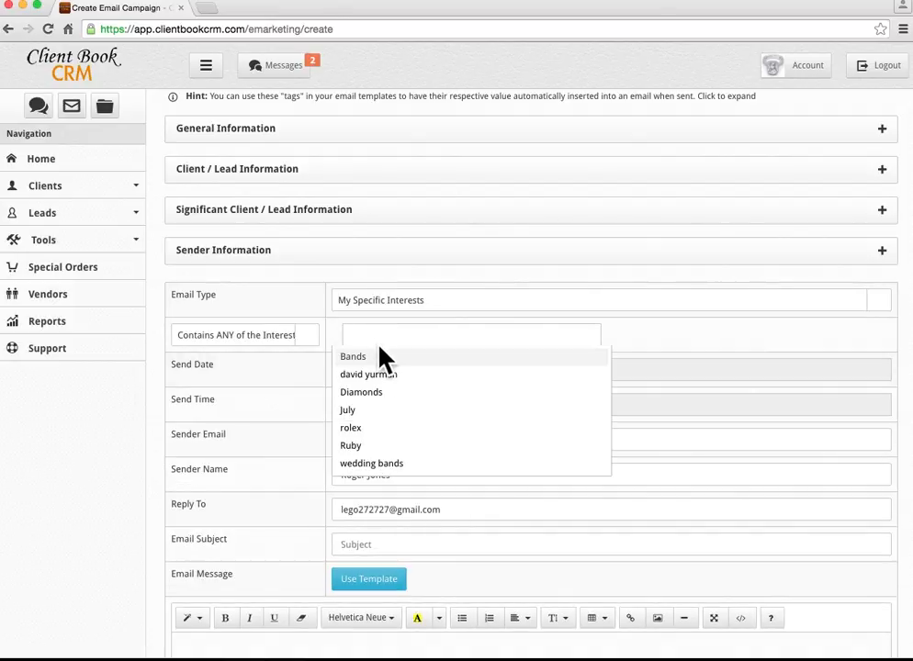
left_click(383, 375)
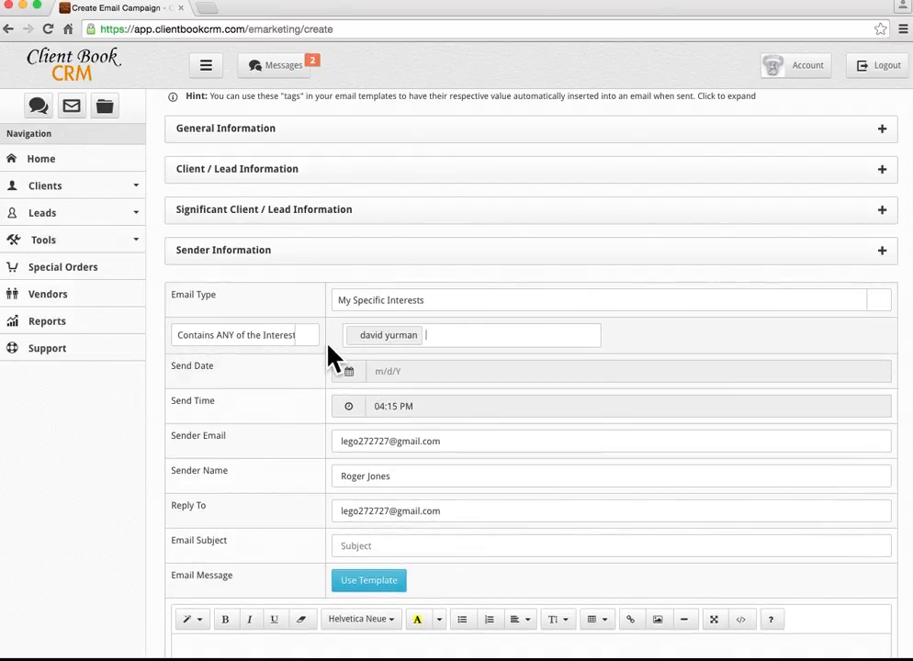
Schedule the campaign's send date for 07/23/2016.
scroll(332, 356, "down", 1)
left_click(391, 317)
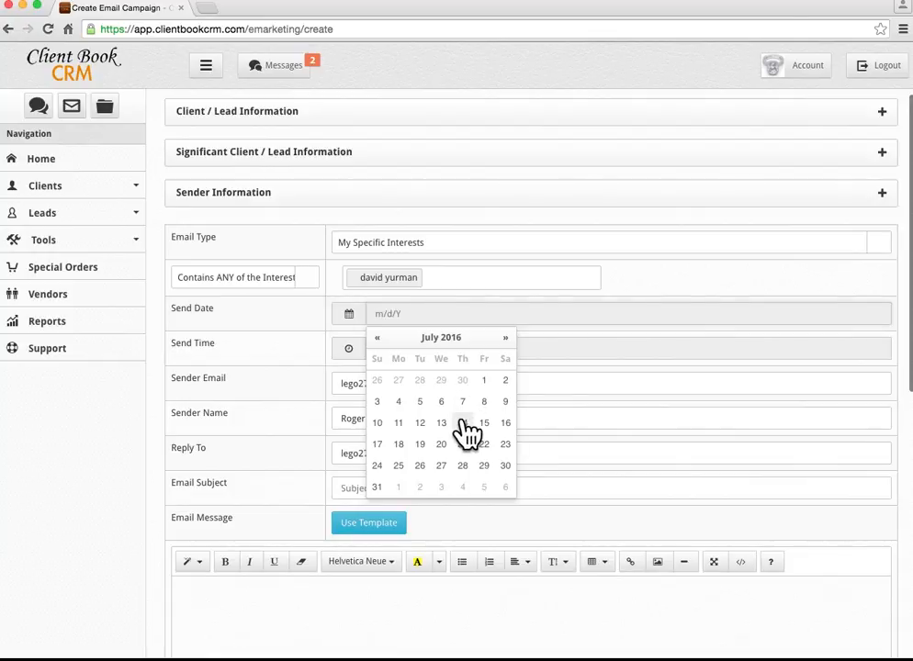
left_click(505, 444)
left_click(237, 366)
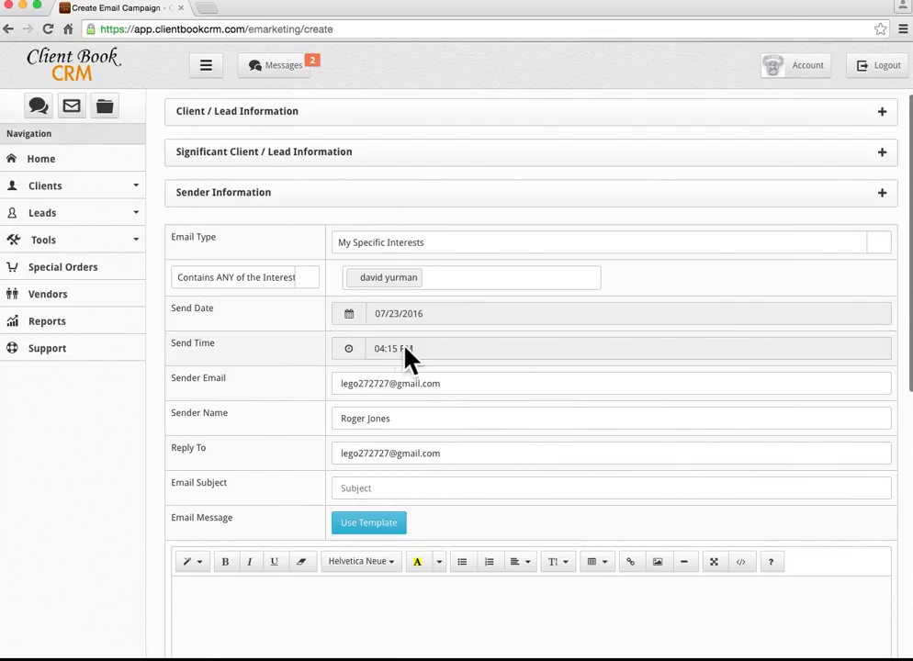
Set the email subject to 'trunk show'.
scroll(296, 376, "down", 1)
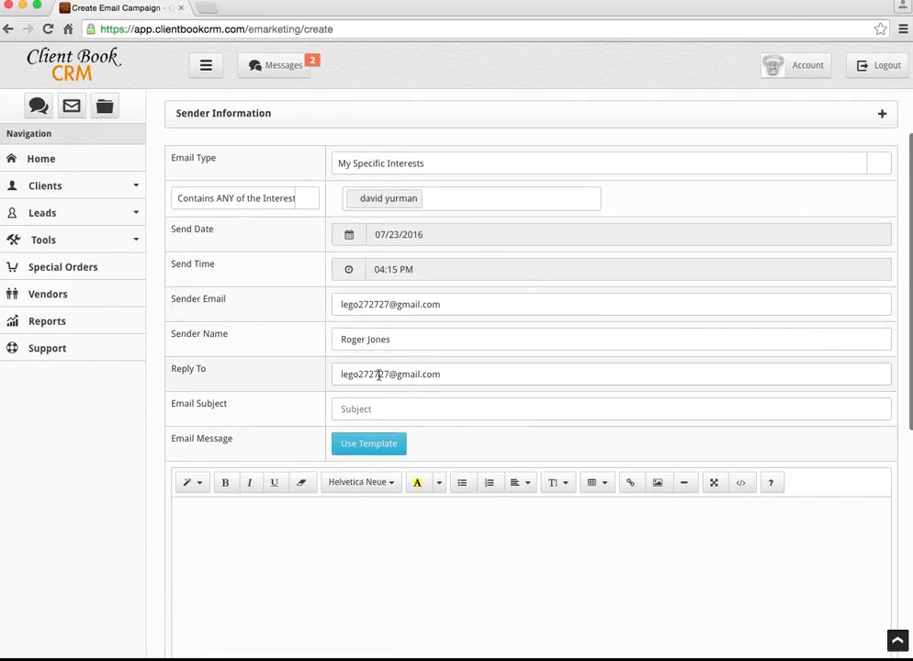
scroll(285, 384, "down", 1)
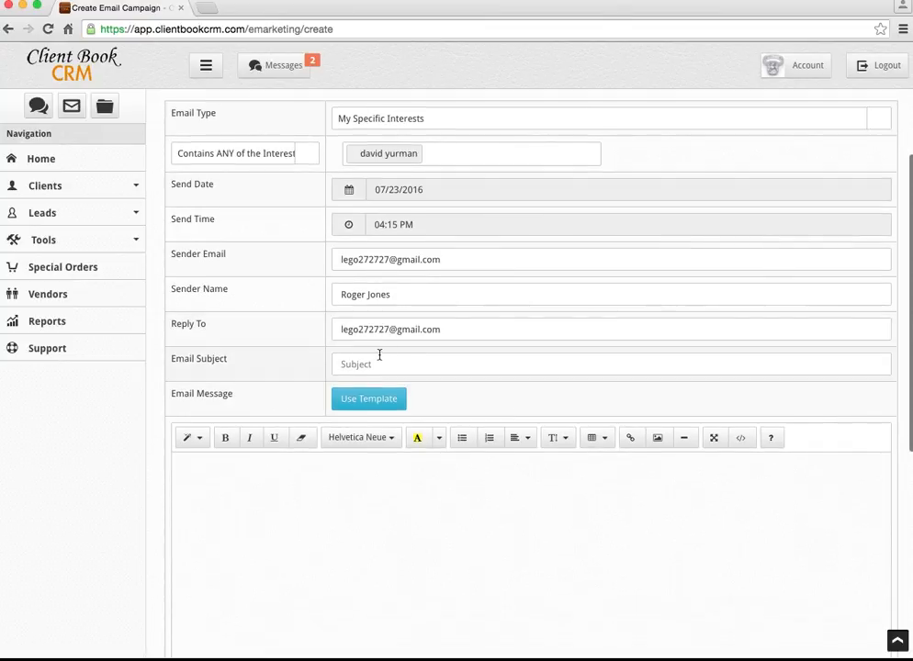
left_click(365, 361)
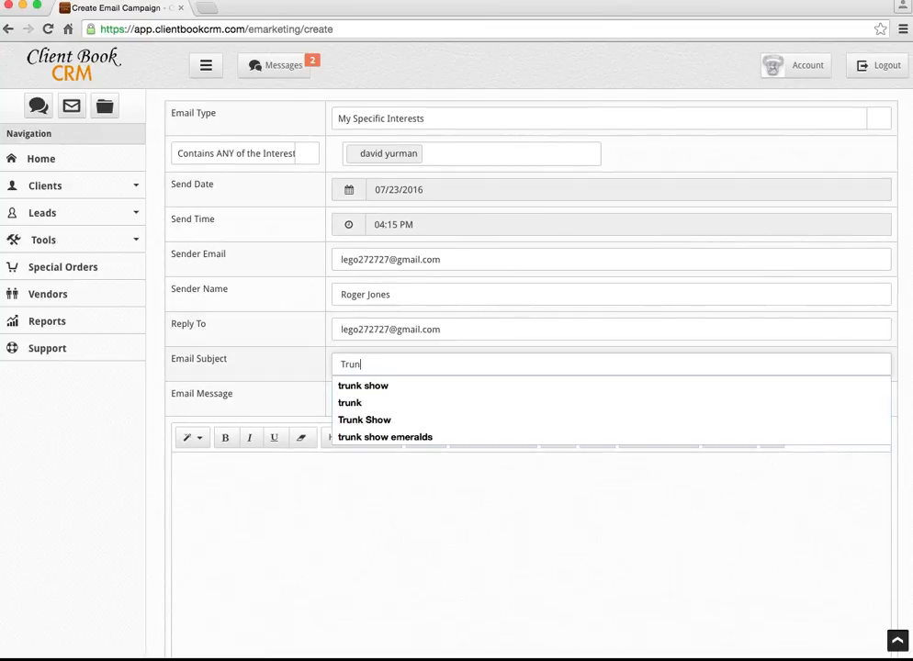
key("Down")
key("Return")
scroll(336, 438, "down", 1)
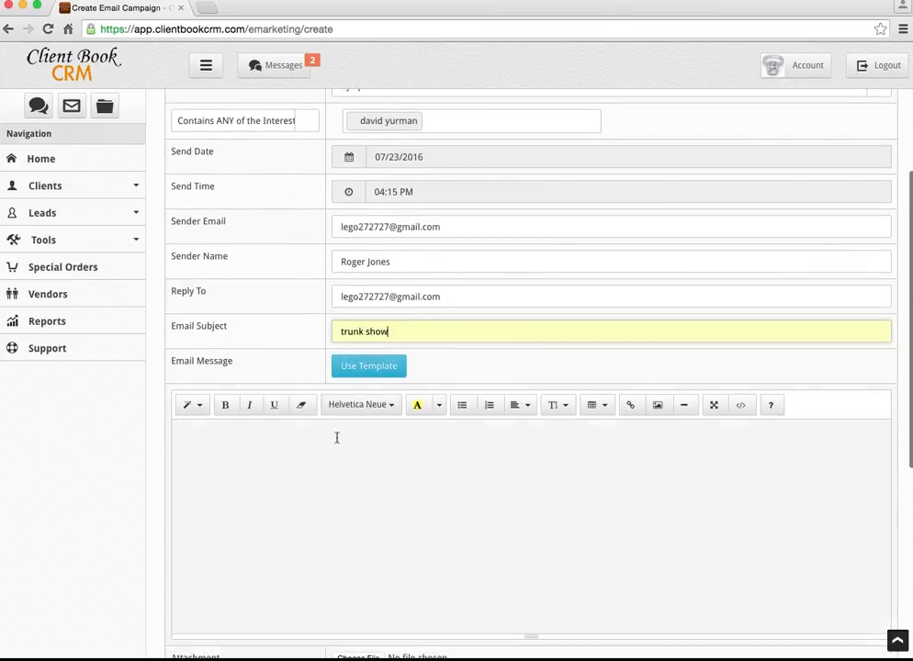
left_click(253, 438)
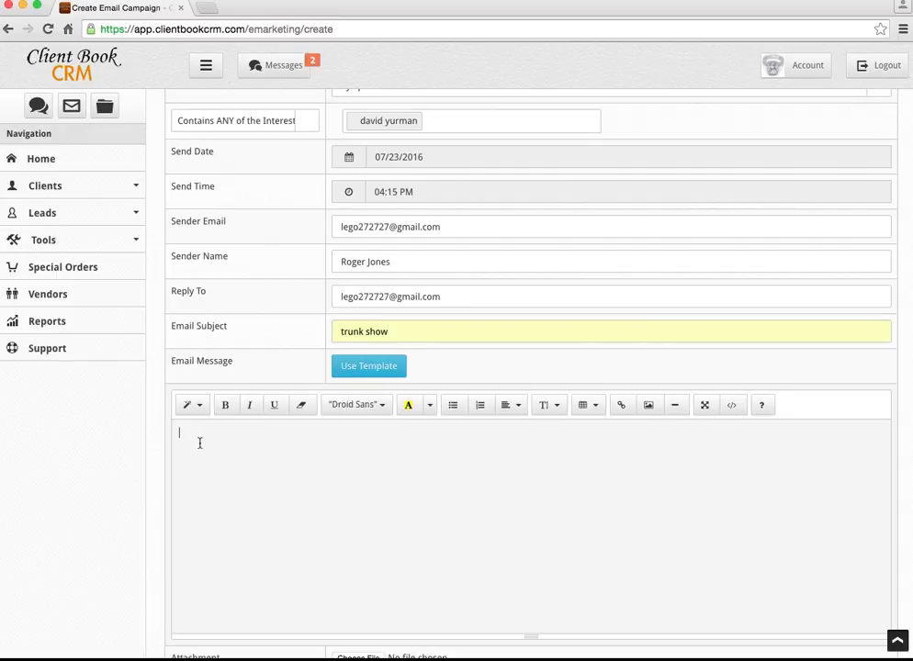
scroll(200, 443, "up", 5)
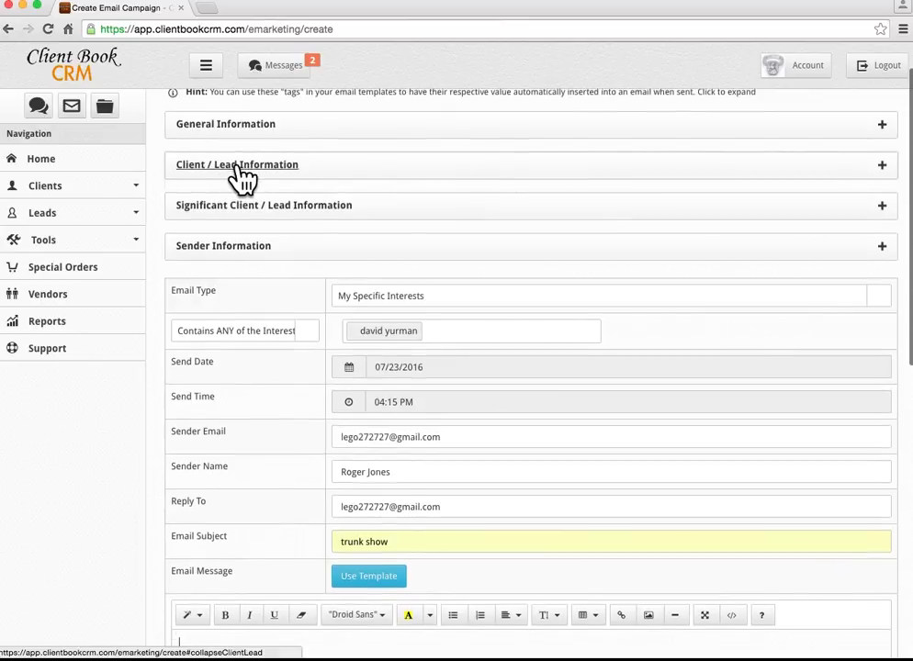
Start the message with the {{first_name}} tag and a comma, then the line 'come in for our show'.
left_click(238, 171)
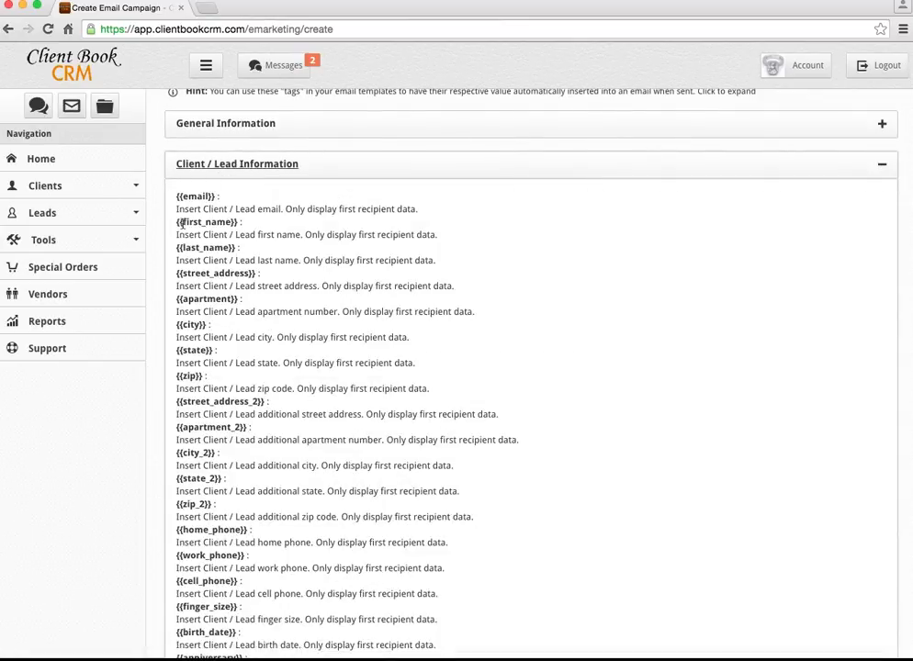
left_click_drag(237, 224, 180, 227)
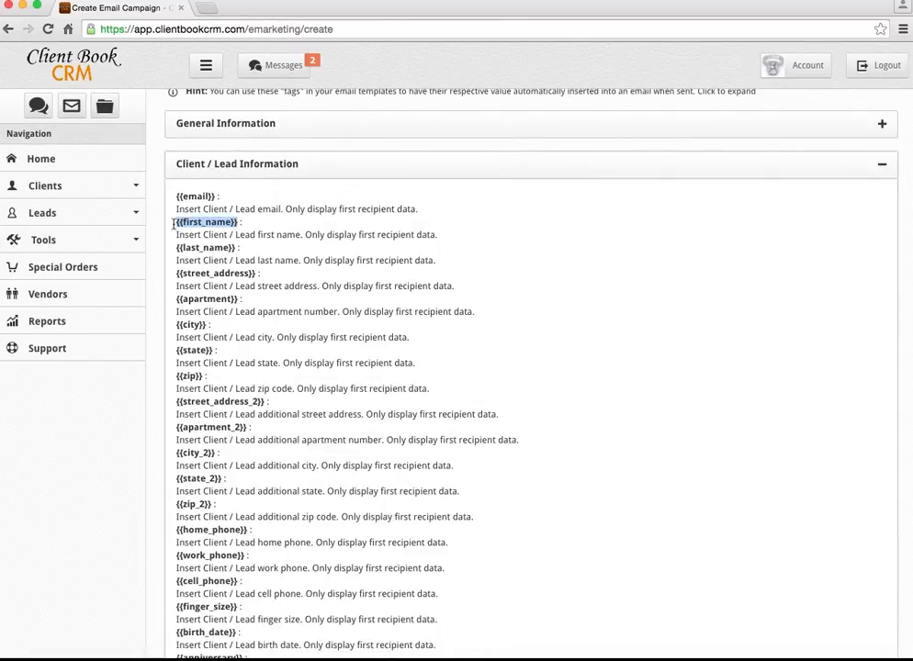
scroll(175, 224, "down", 10)
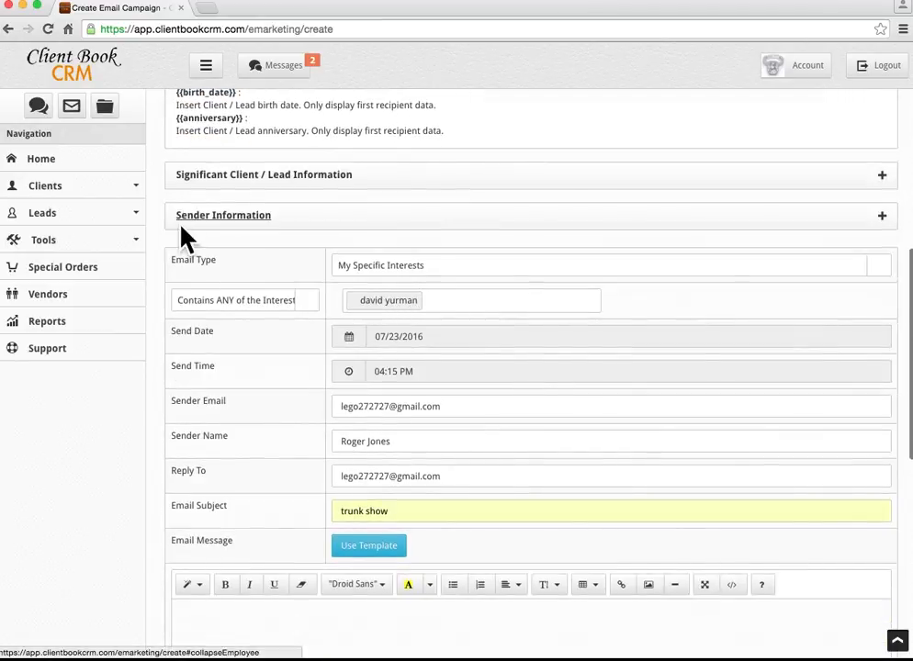
type("{{first_name}}")
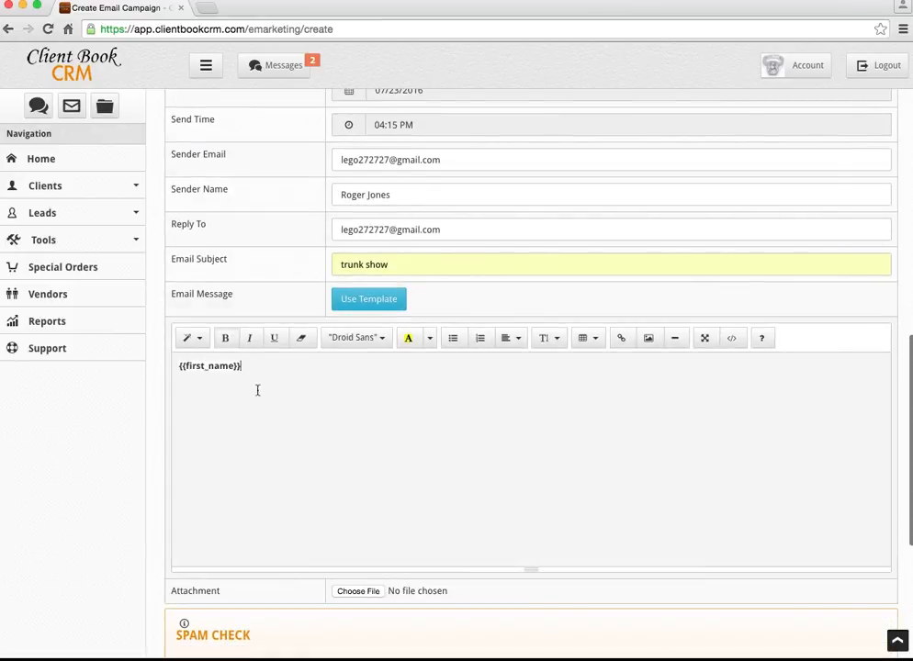
type(",")
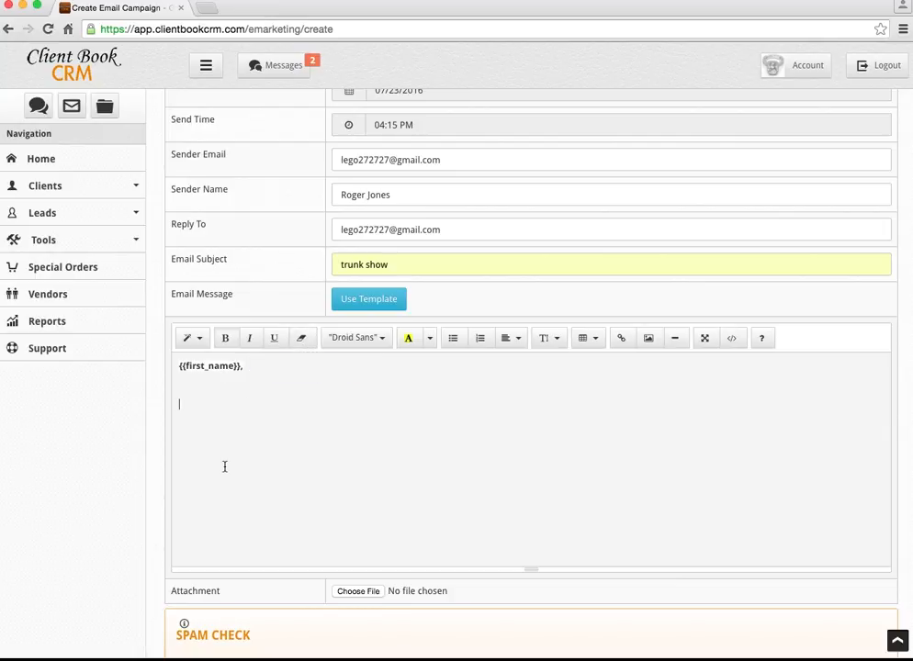
key("Return")
key("Return")
type("come in for our show")
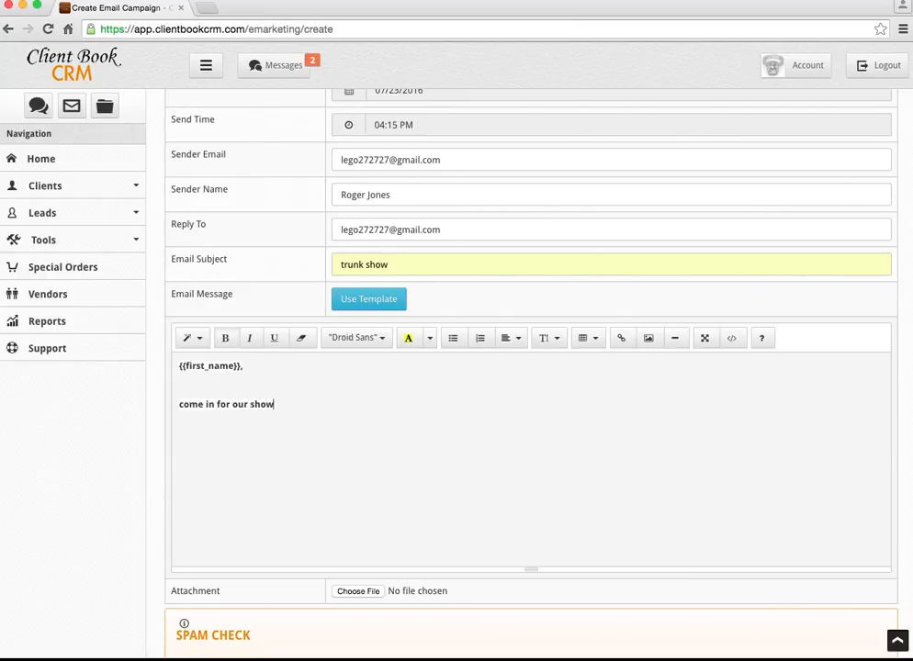
key("Return")
key("Return")
Copy the {{sender_signature}} tag and paste it below the message text.
scroll(223, 452, "up", 5)
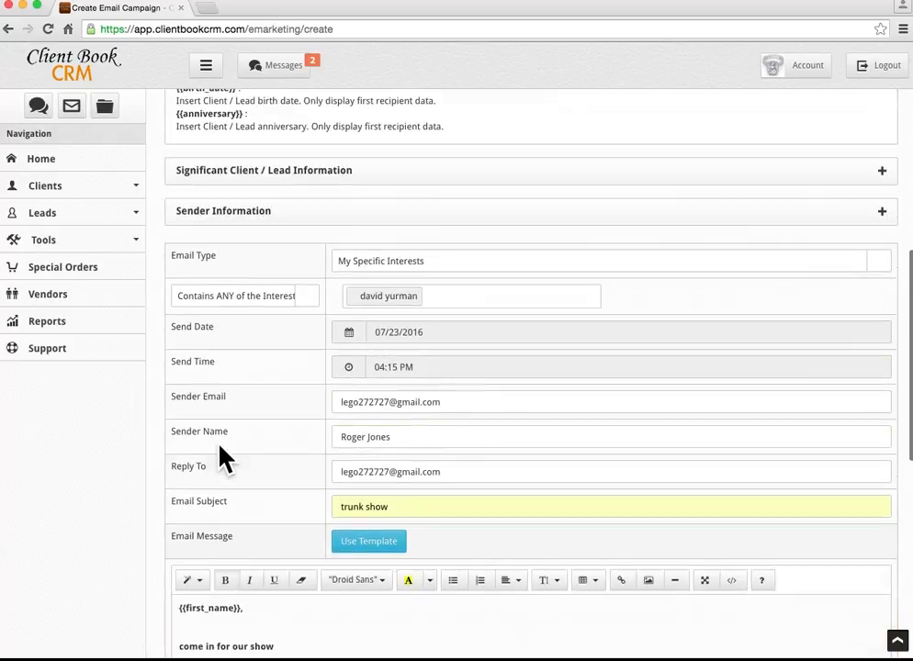
left_click(217, 212)
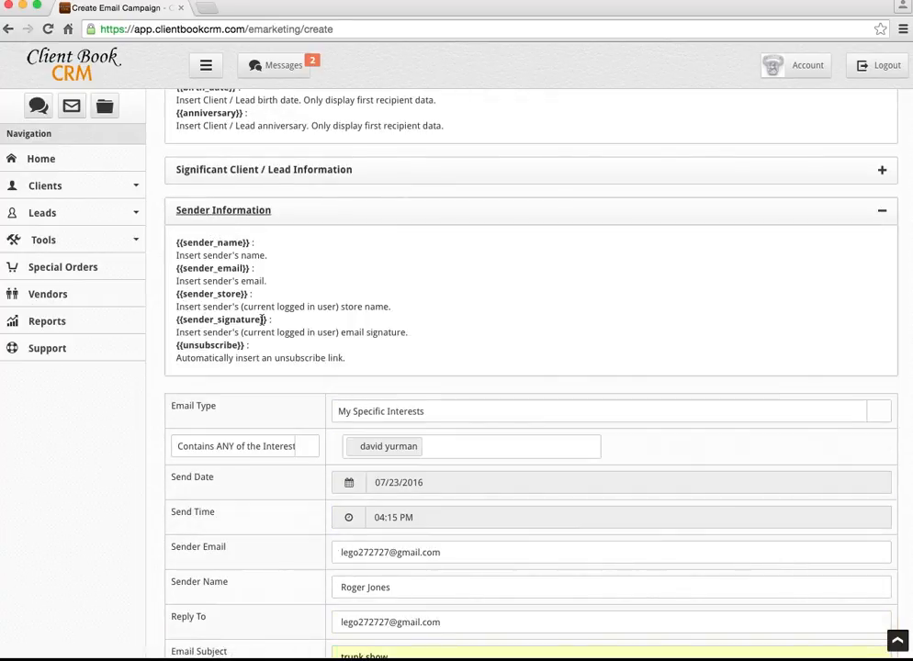
left_click_drag(265, 320, 171, 323)
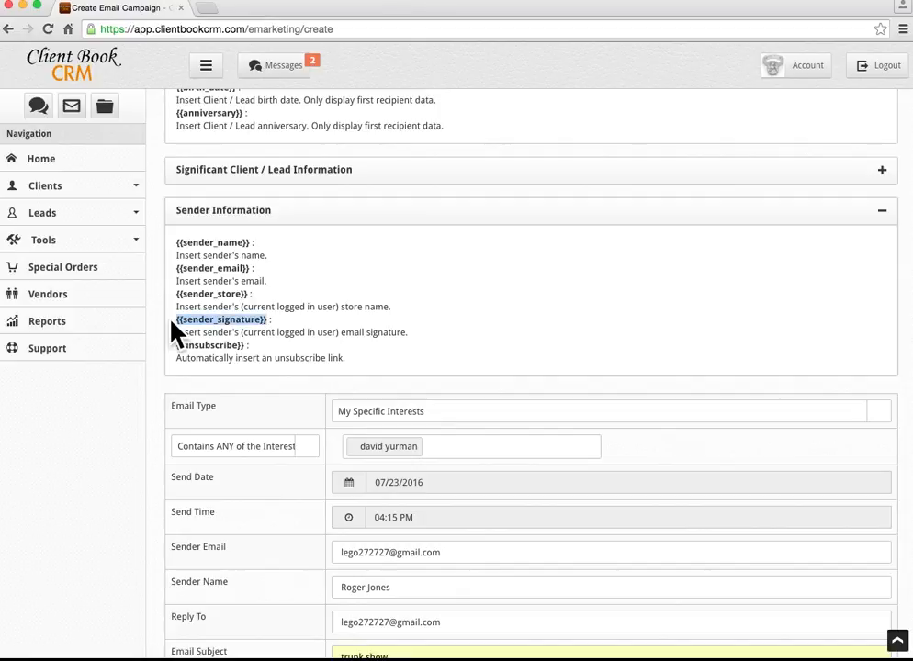
key("ctrl+c")
scroll(181, 320, "down", 5)
left_click(196, 383)
key("ctrl+v")
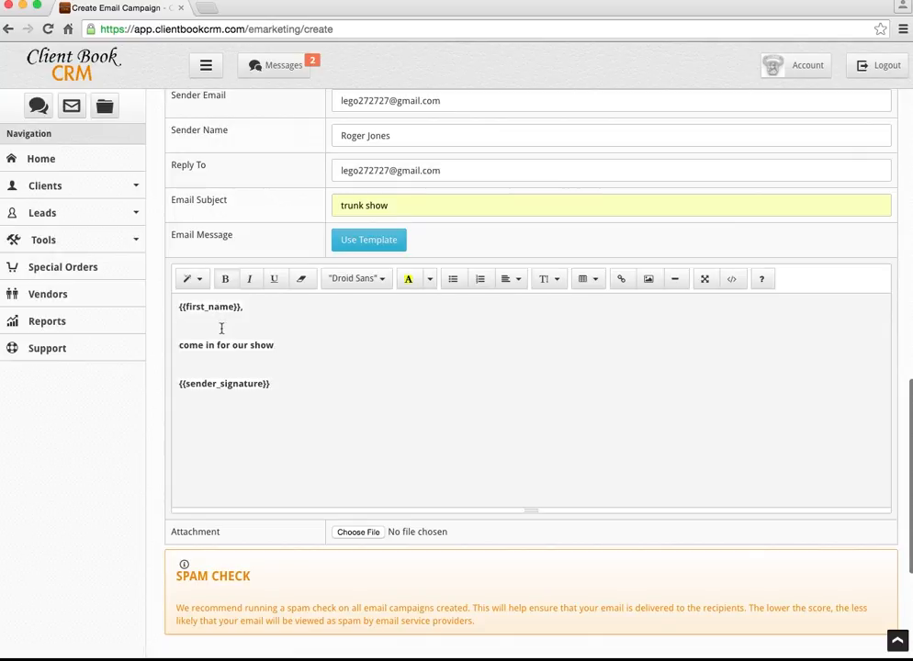
left_click(179, 346)
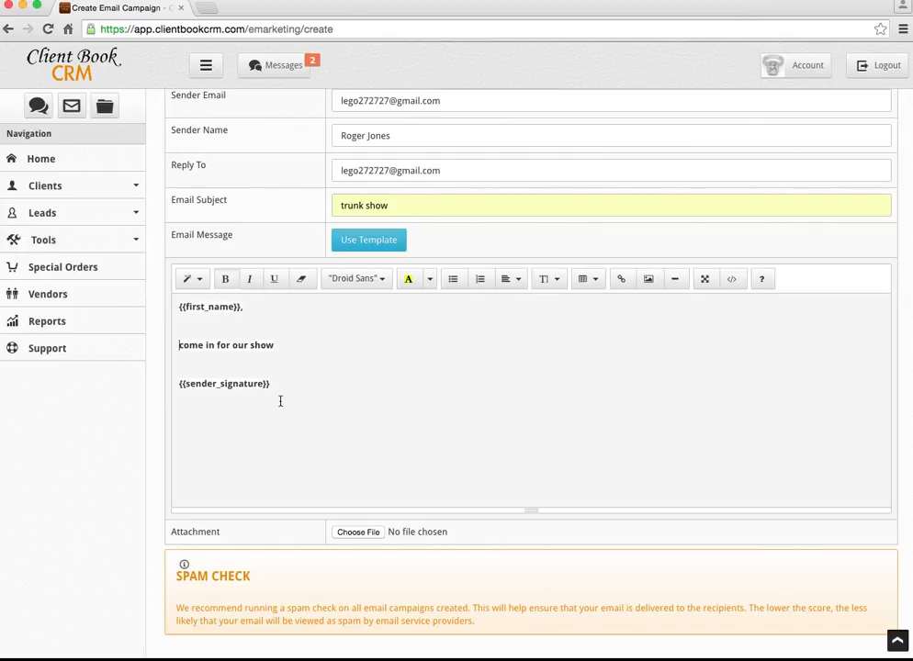
Close the Insert Image dialog without adding an image, then save the trunk show campaign.
left_click(649, 281)
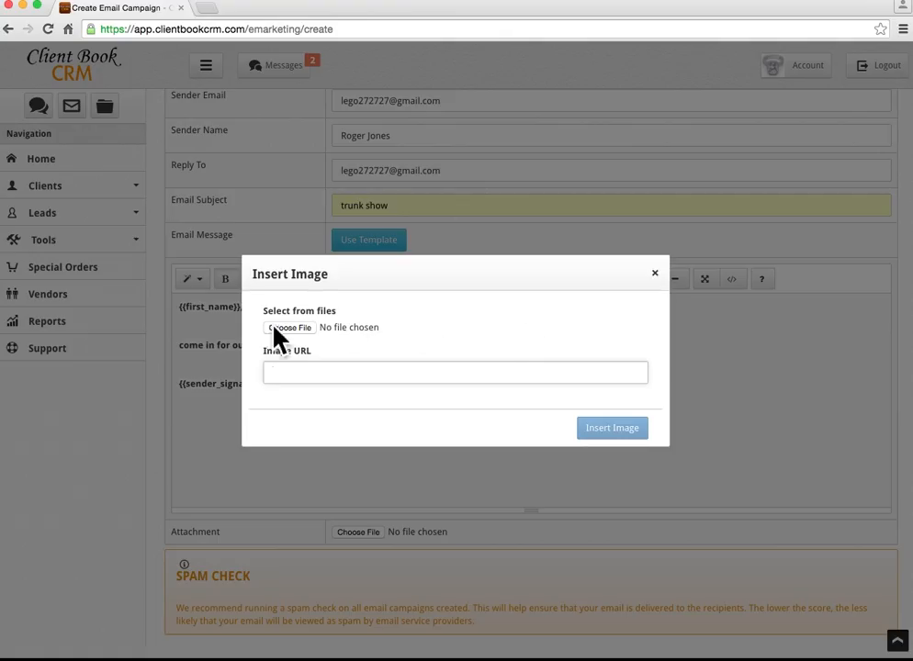
left_click(656, 275)
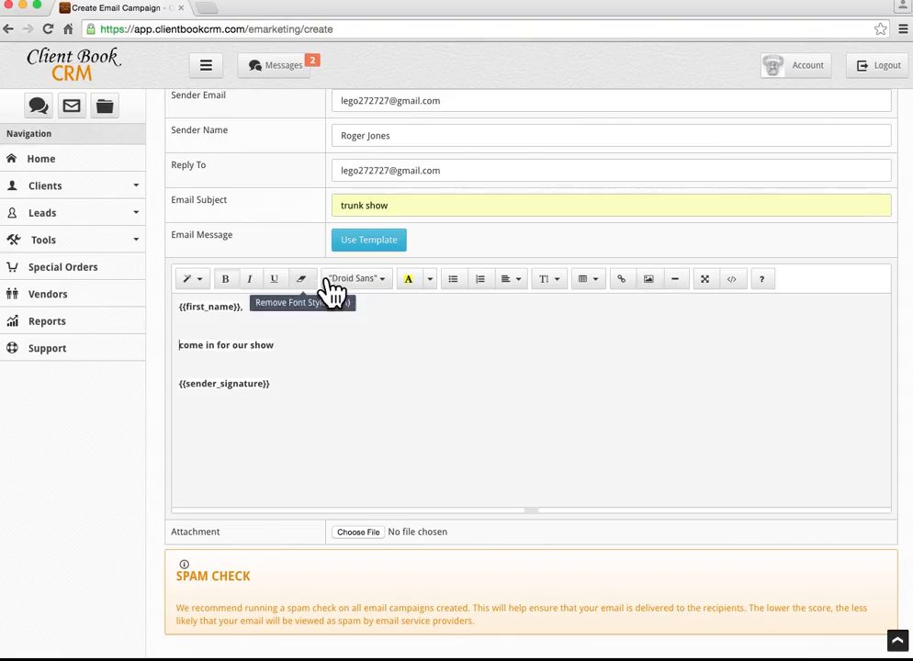
scroll(373, 372, "down", 3)
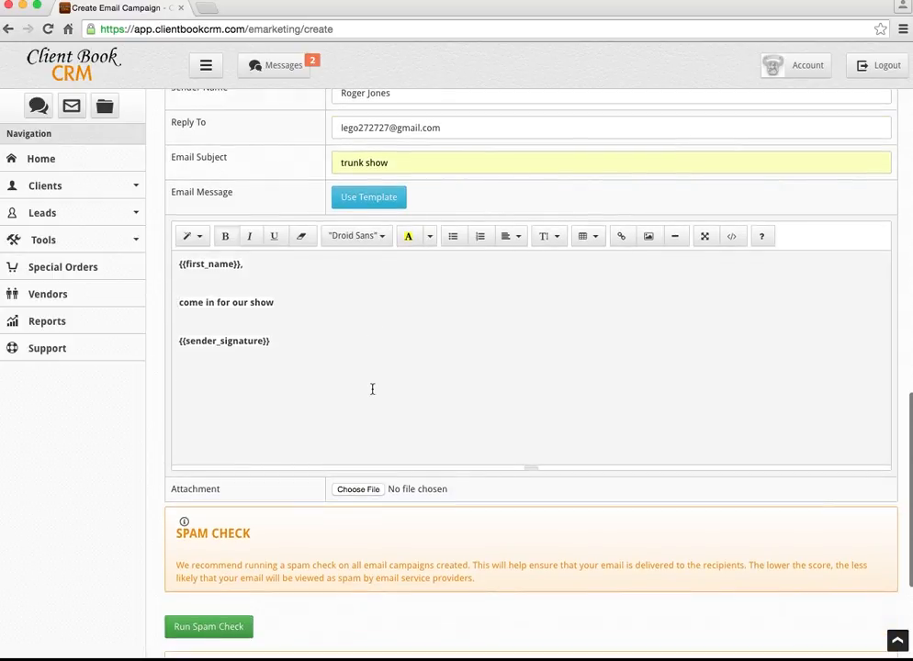
scroll(380, 376, "down", 3)
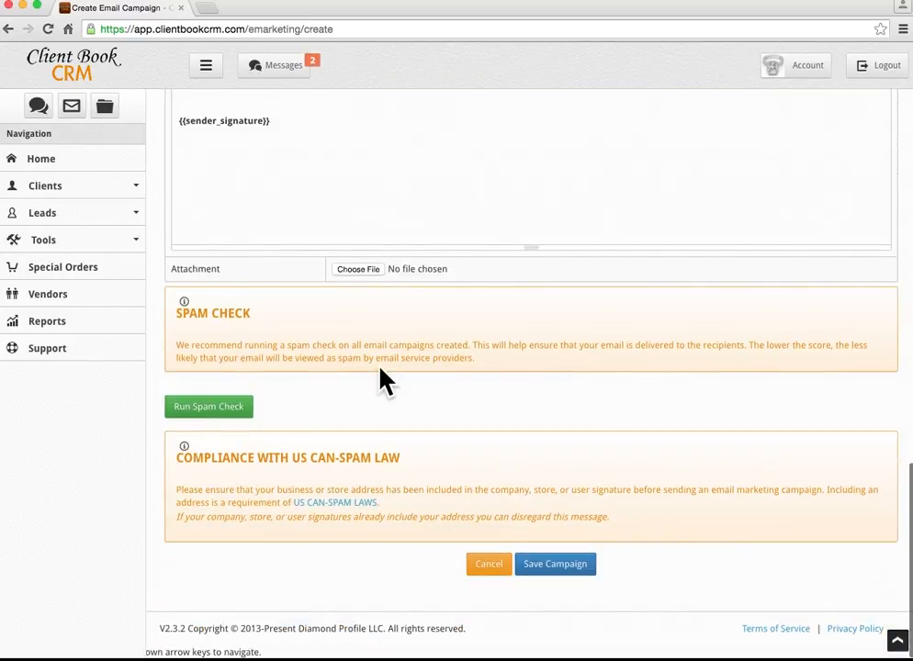
left_click(551, 565)
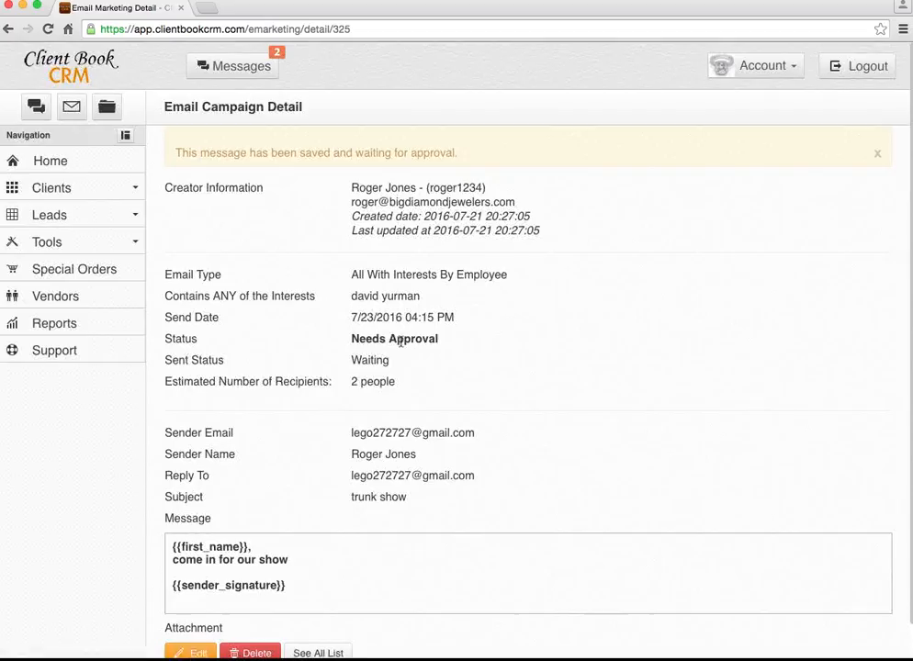
Review the campaign detail page showing Needs Approval status and Waiting sent status.
scroll(275, 386, "down", 2)
scroll(330, 432, "up", 2)
scroll(402, 367, "down", 1)
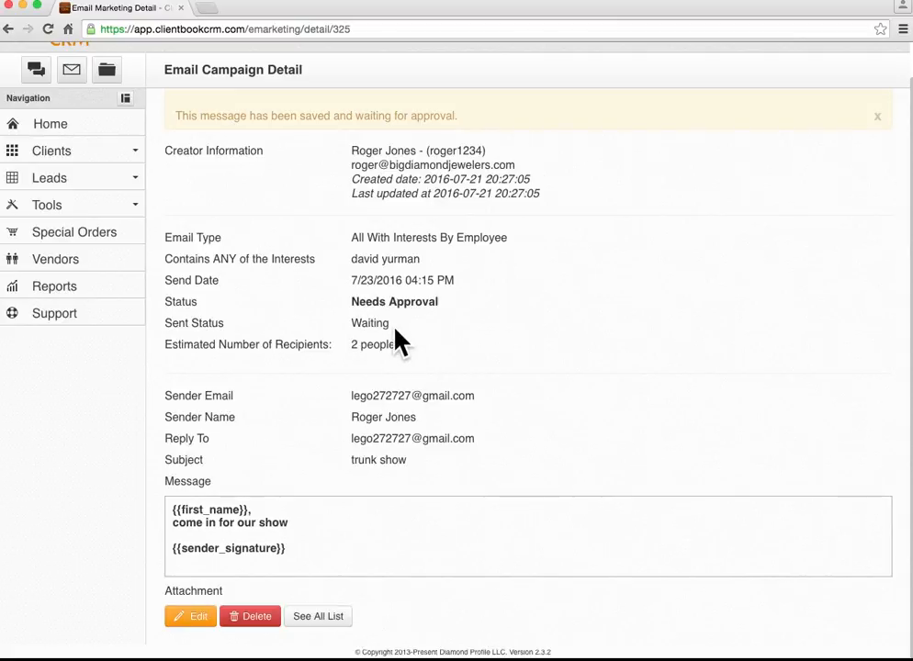
scroll(395, 327, "up", 1)
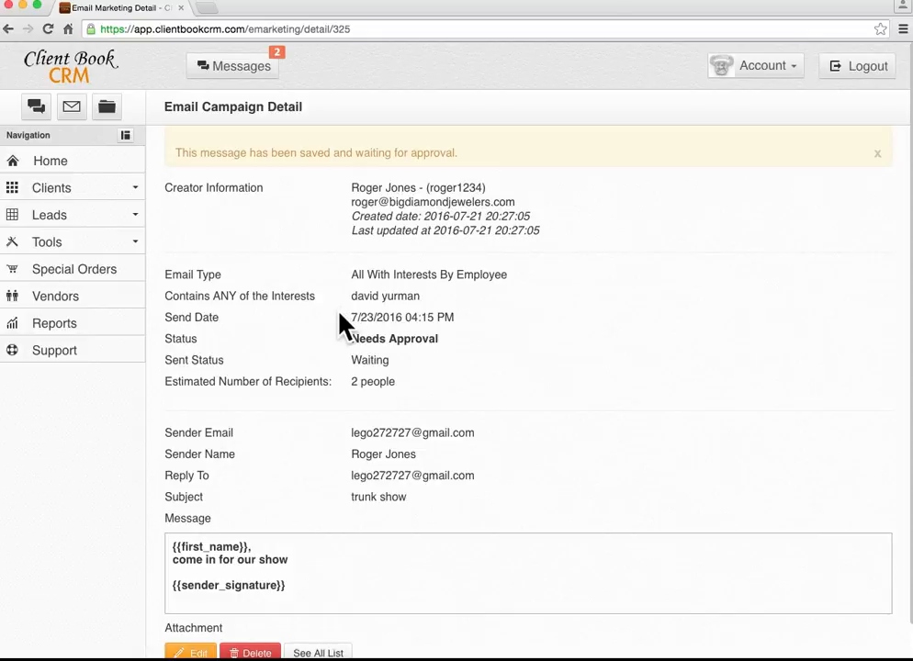
scroll(337, 326, "down", 1)
scroll(336, 326, "up", 1)
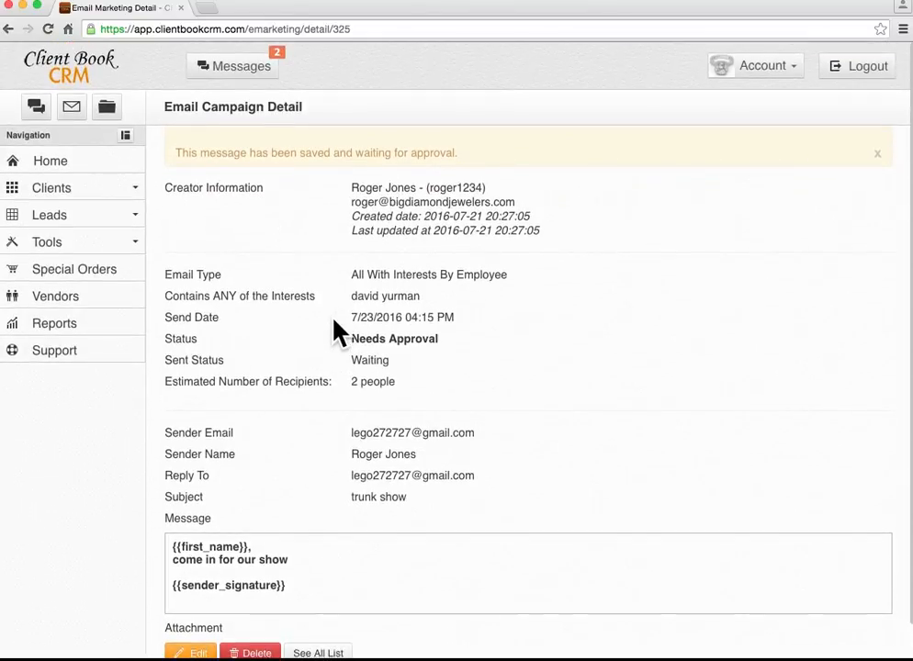
left_click(90, 248)
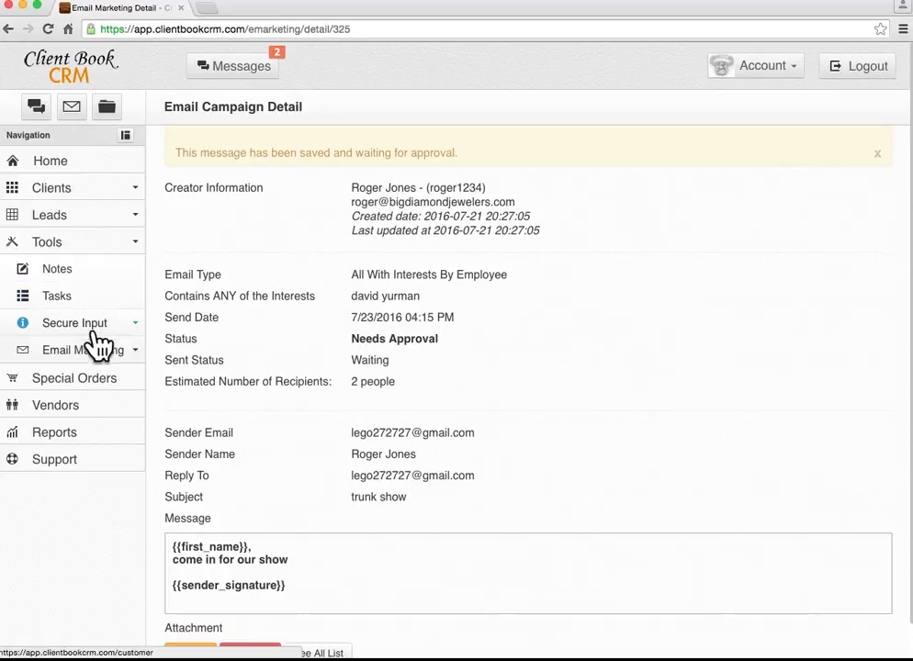
left_click(73, 248)
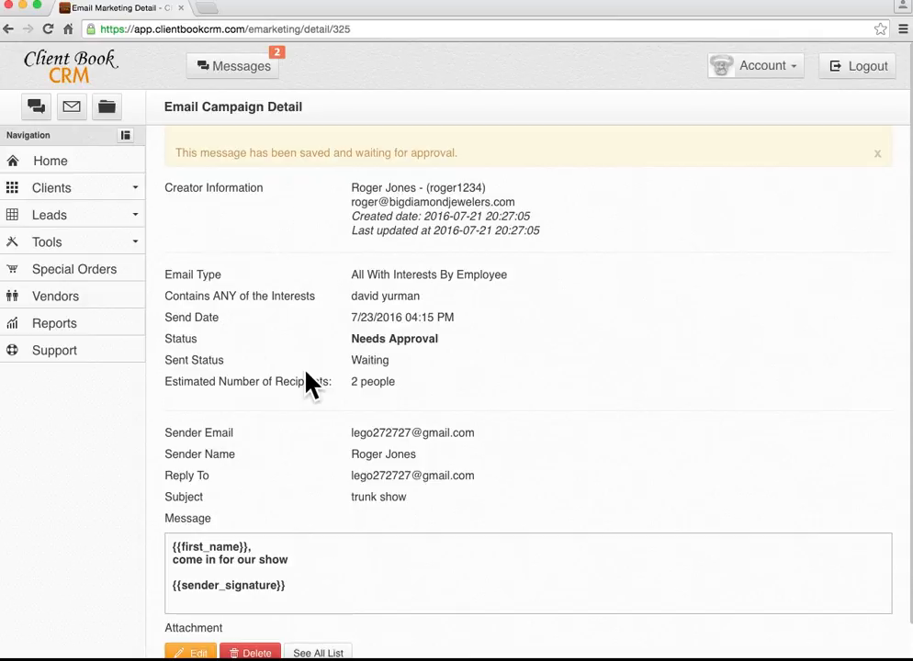
scroll(305, 381, "down", 2)
Go from Special Orders to the Vendors list and open David Yurman's website in another tab.
left_click(72, 275)
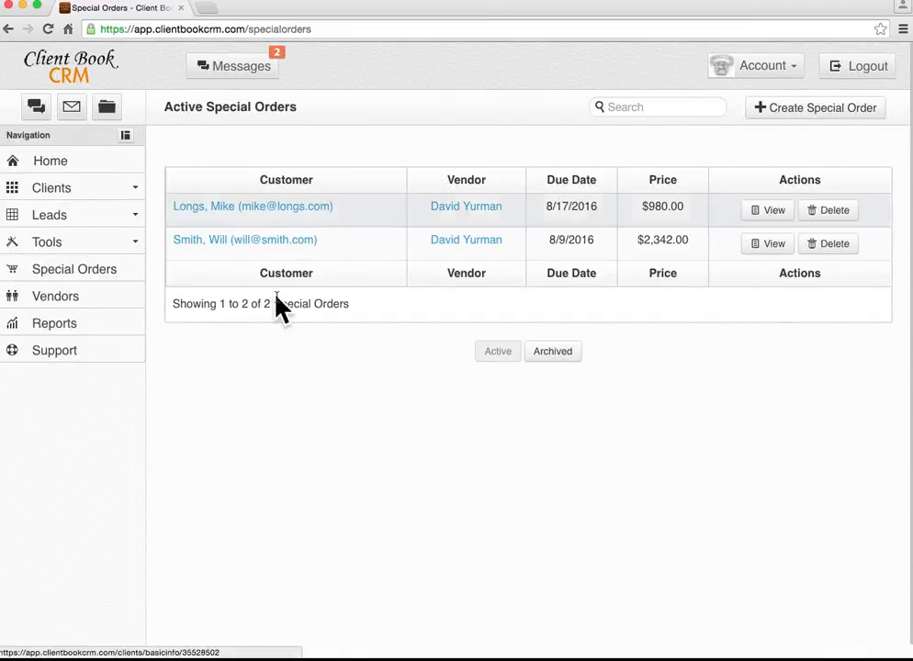
left_click(81, 296)
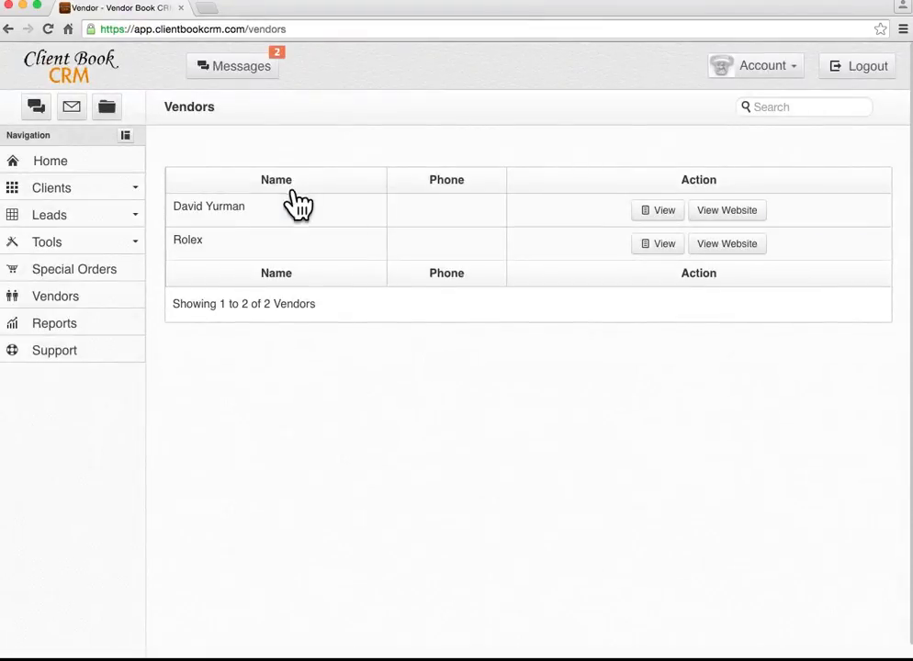
left_click(742, 214)
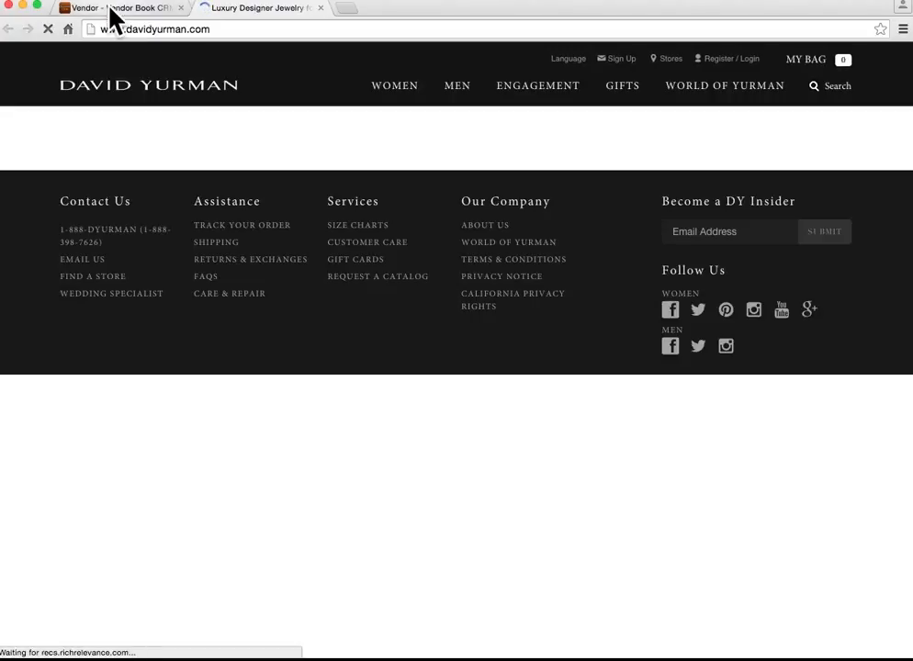
left_click(115, 9)
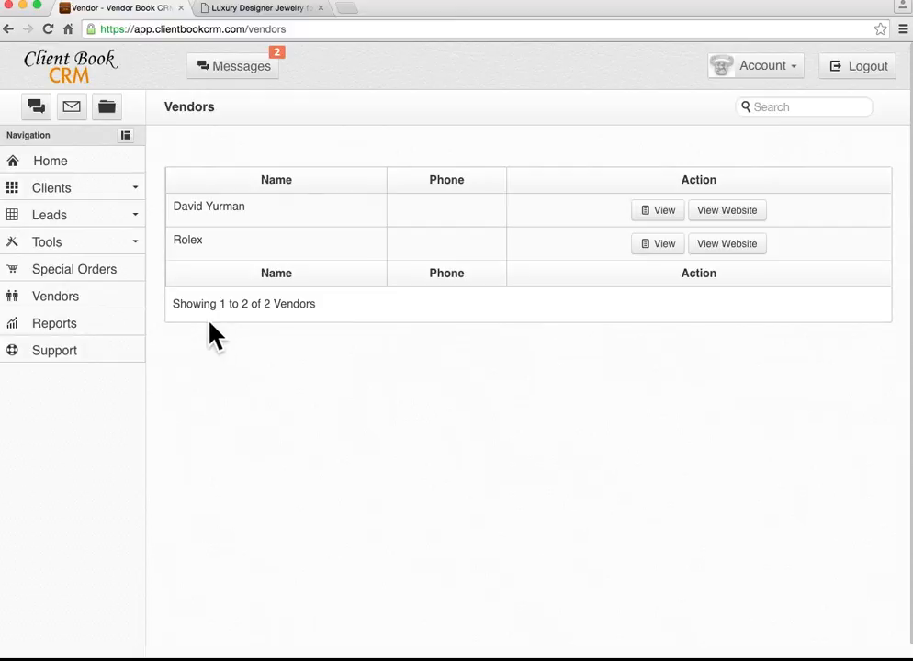
Open Reports and choose Top 100 Clients from the Charts & Graphs list.
left_click(64, 323)
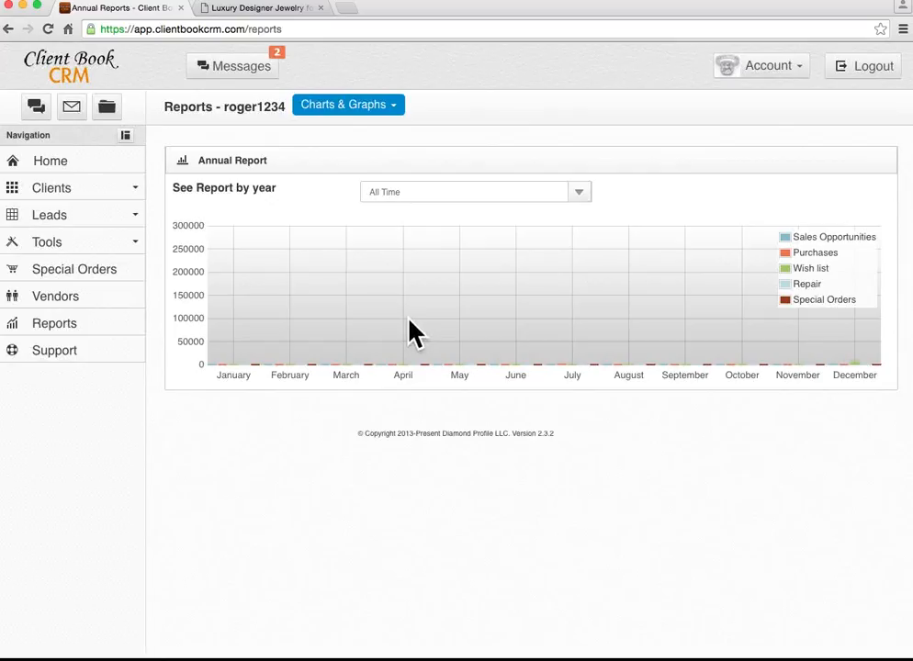
left_click(387, 106)
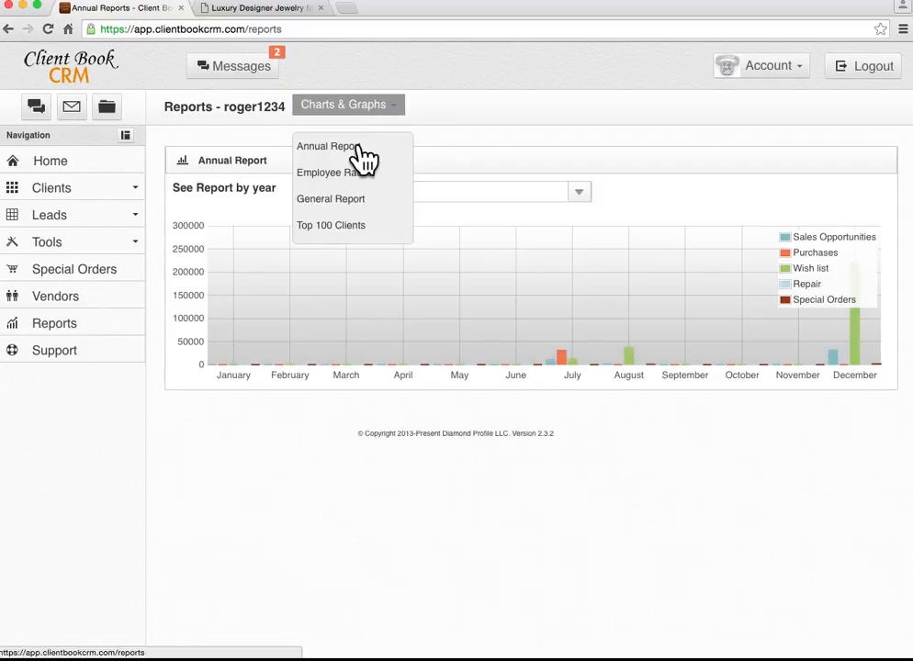
left_click(347, 227)
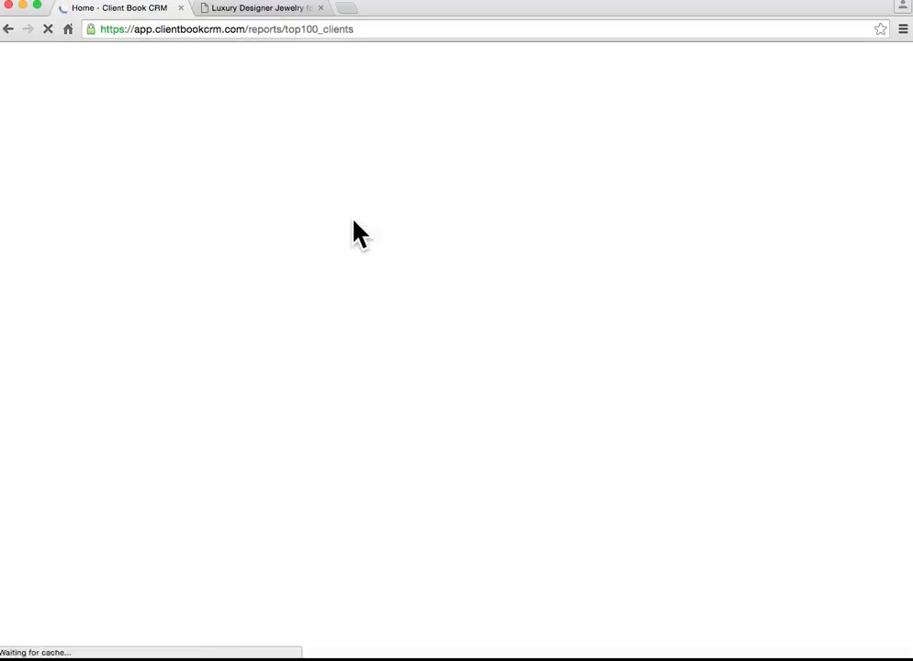
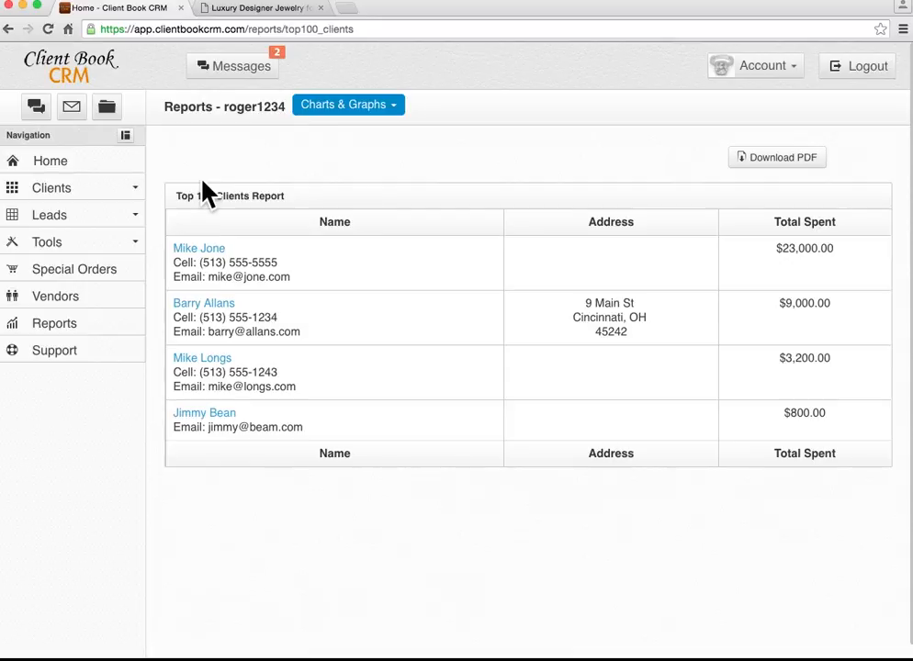
Open the 'great sale!' team message from the Messages inbox and send the reply 'thanks'.
left_click(248, 70)
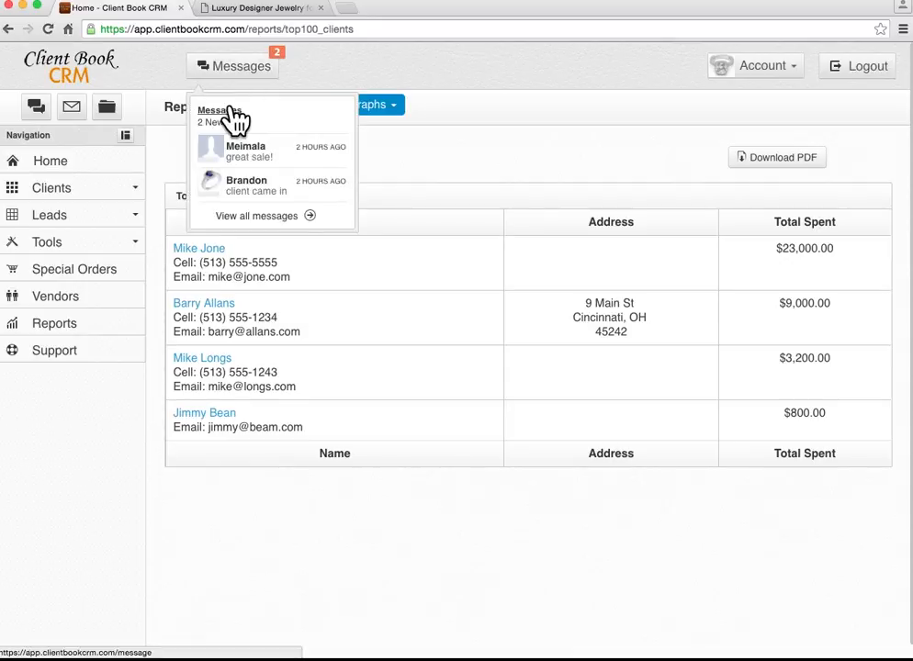
left_click(234, 113)
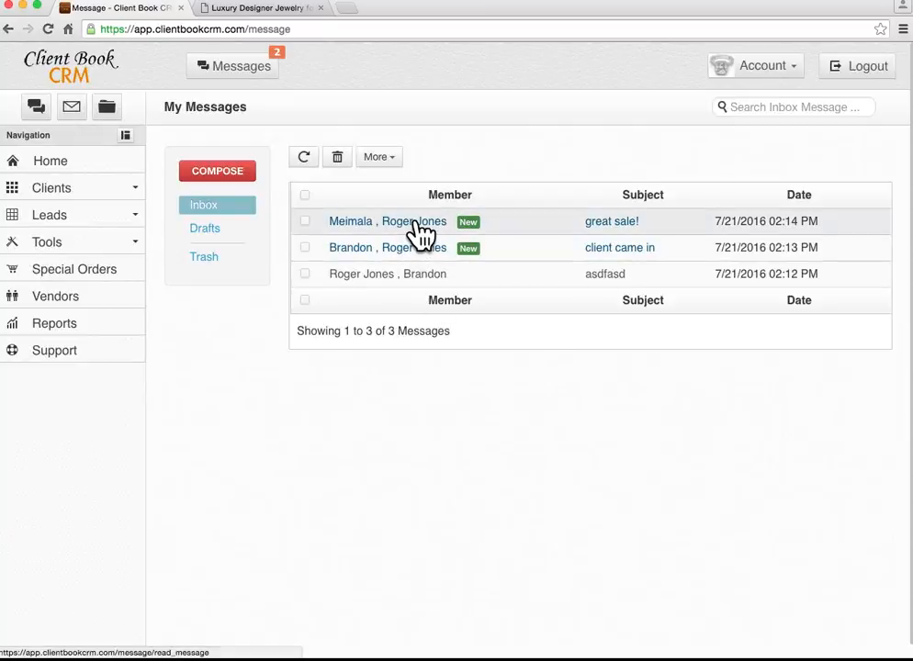
left_click(415, 225)
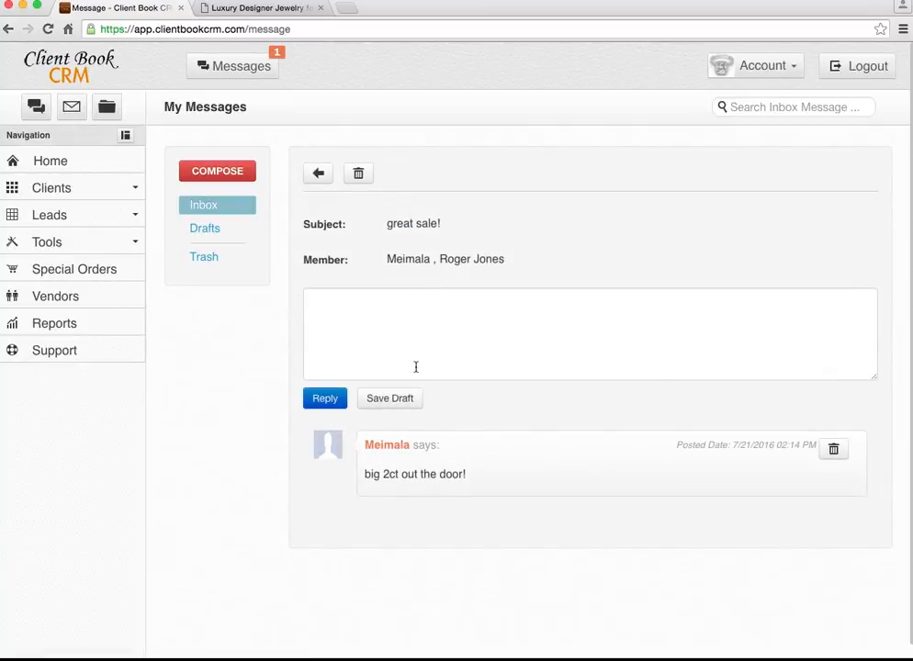
left_click(385, 329)
type("thanks")
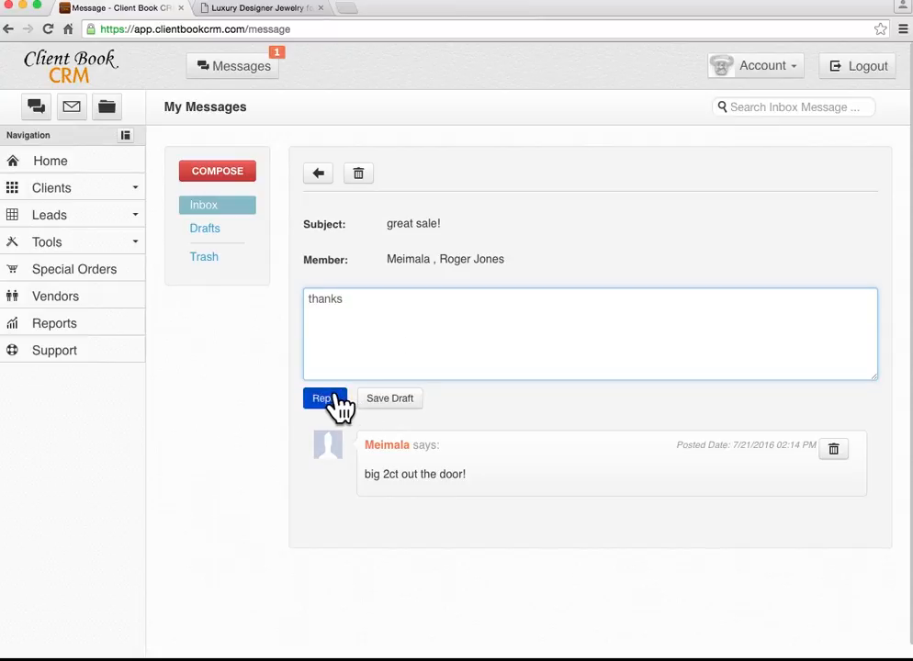
left_click(332, 398)
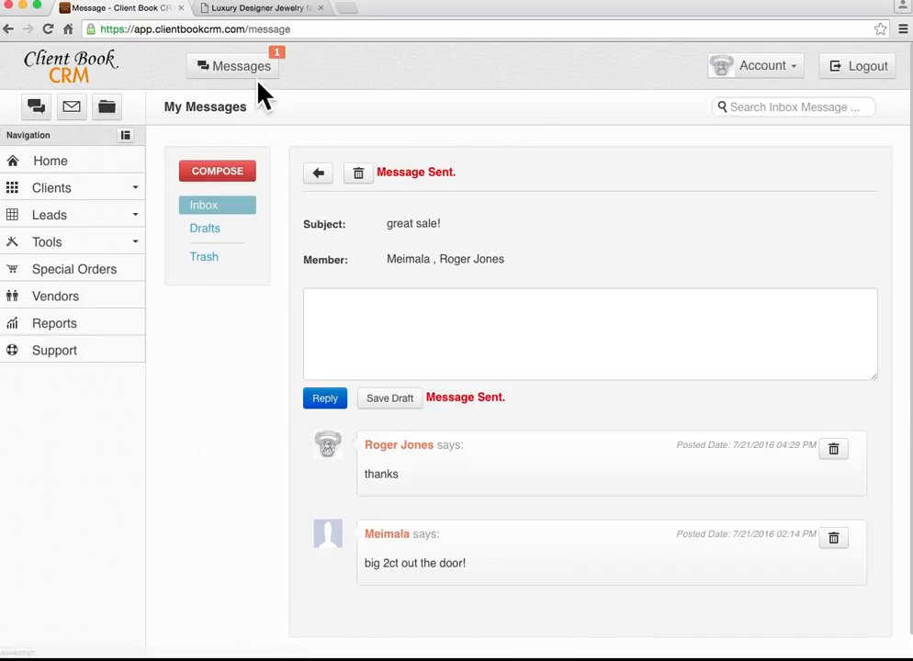
Visit the Email Center inbox, then browse the Sent Emails list.
left_click(71, 110)
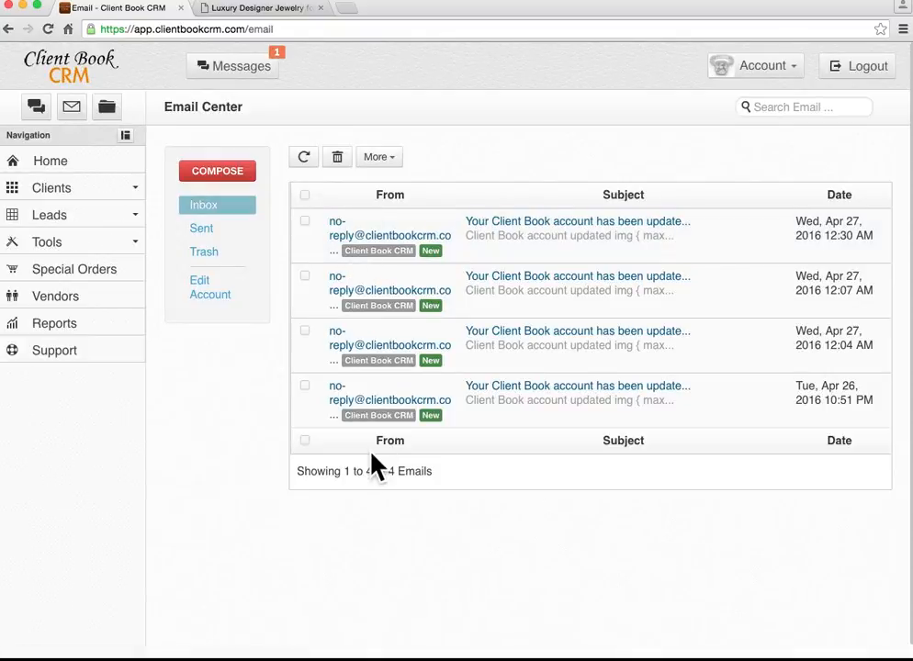
left_click(107, 110)
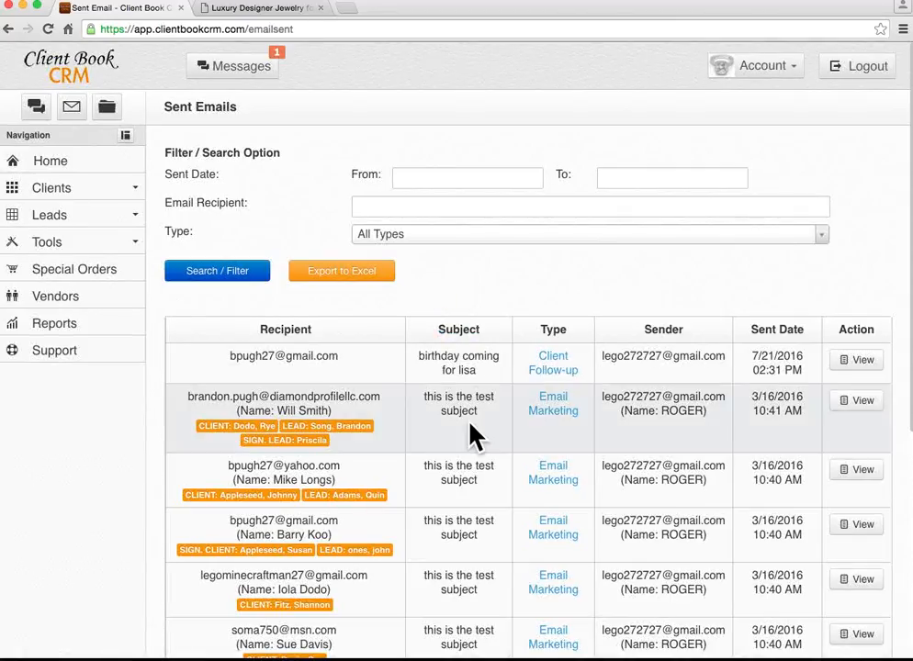
scroll(470, 424, "down", 3)
scroll(470, 425, "up", 3)
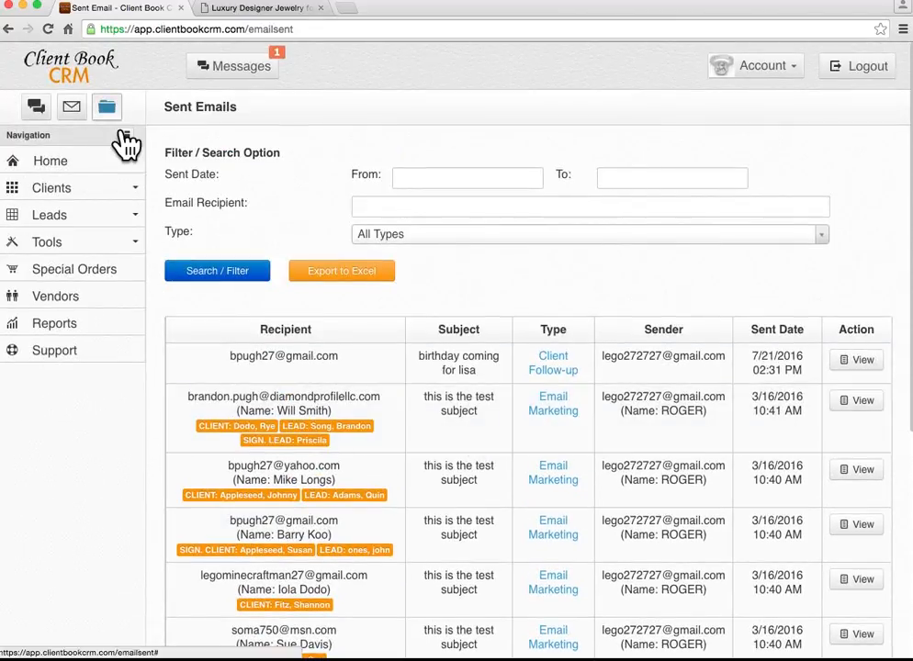
scroll(485, 363, "down", 2)
scroll(485, 363, "up", 2)
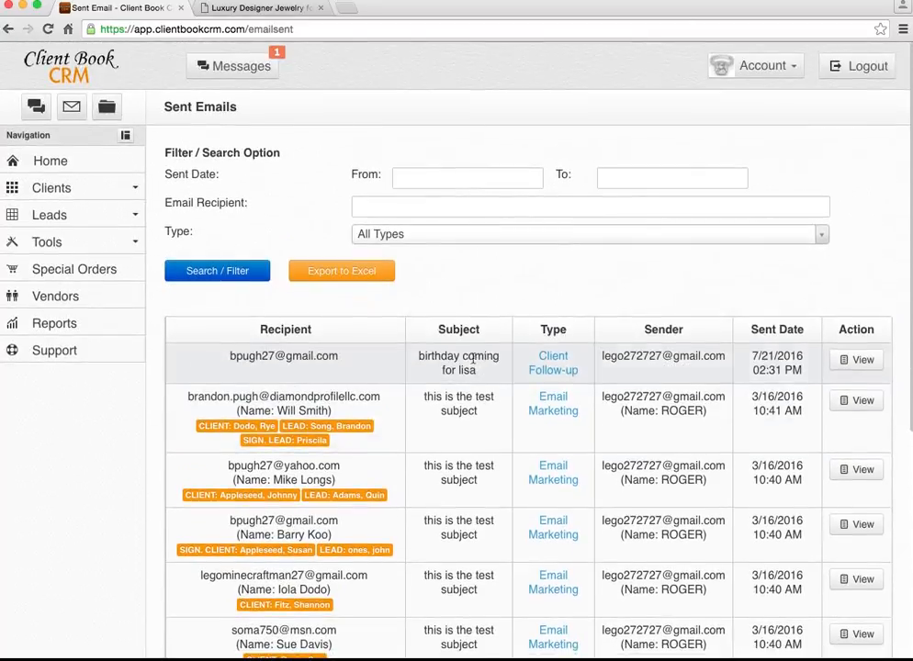
Filter the sent emails to the Email Marketing type, then return to the Home page.
left_click(409, 239)
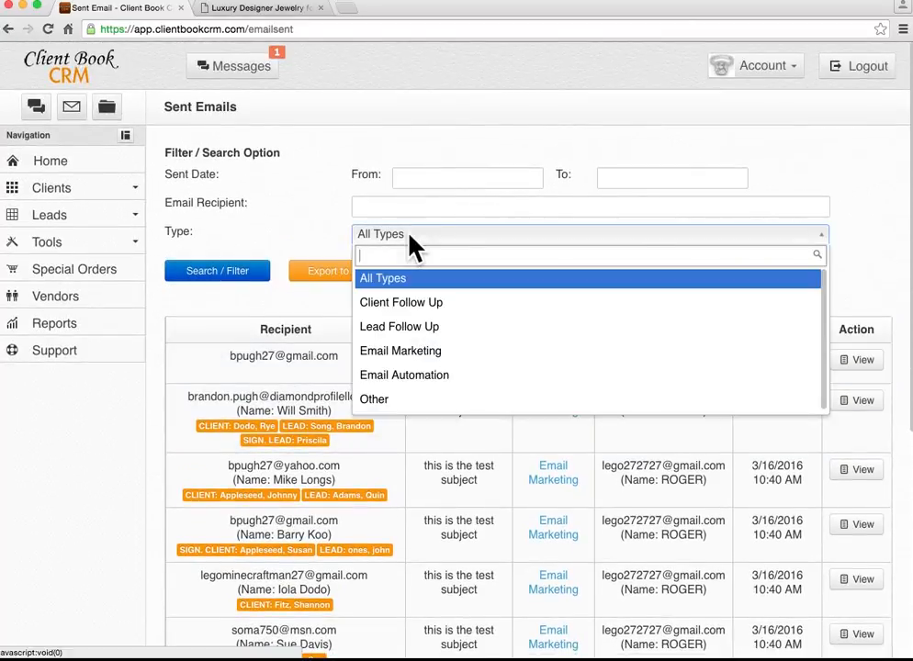
left_click(433, 356)
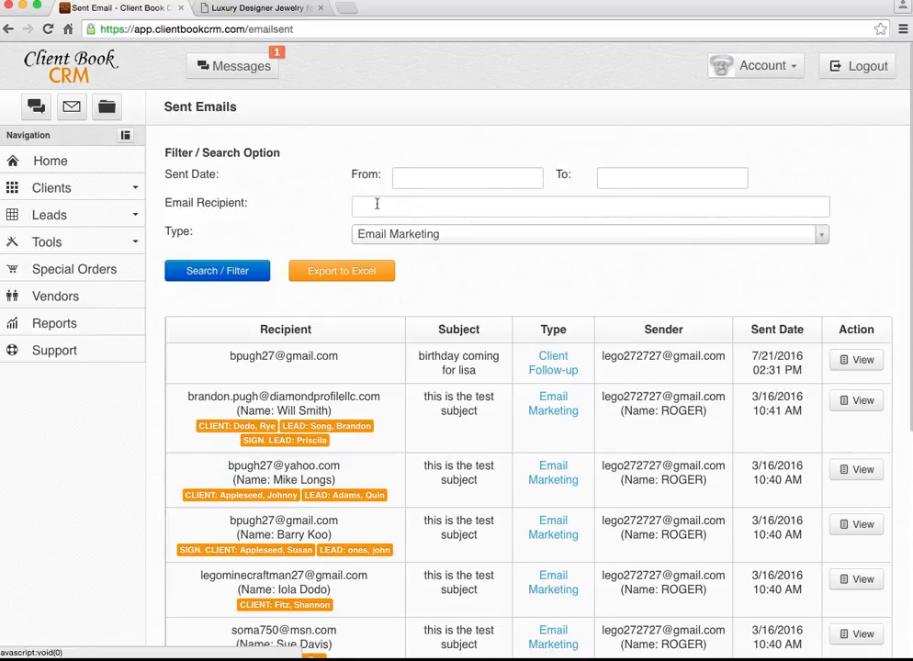
left_click(101, 162)
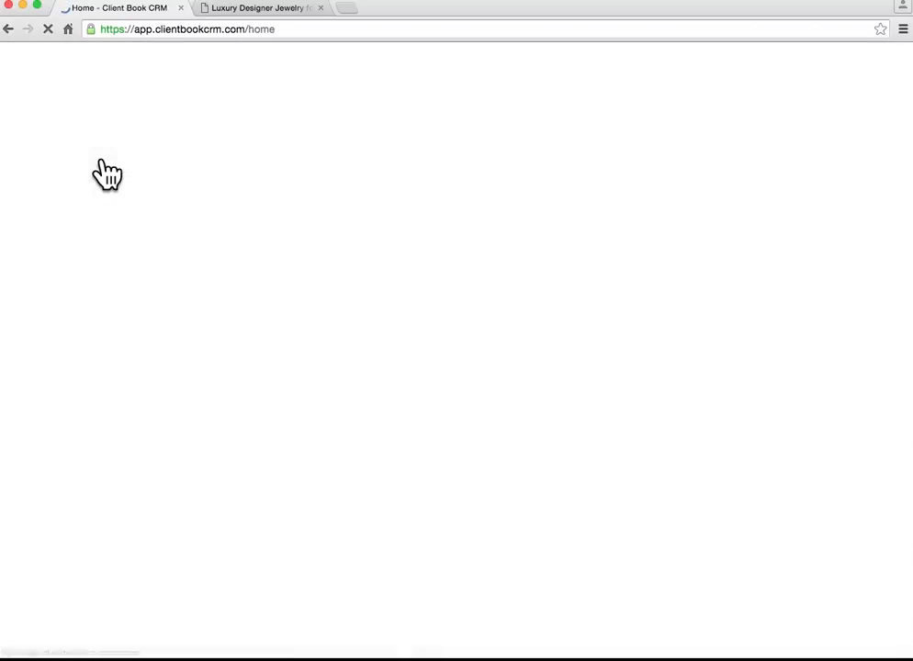